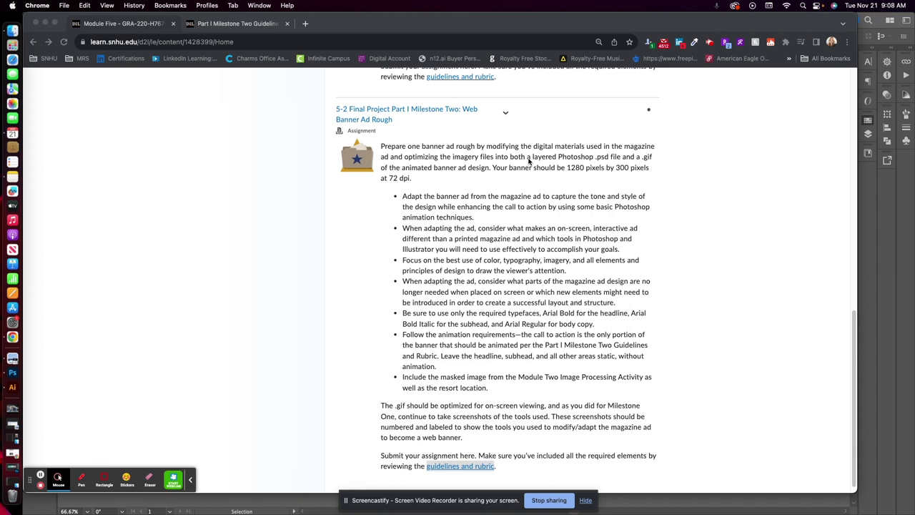
# Scroll the current course page, then bring up the Part I Milestone Two Guidelines and Rubric tab
pyautogui.scroll(2, 530, 215)
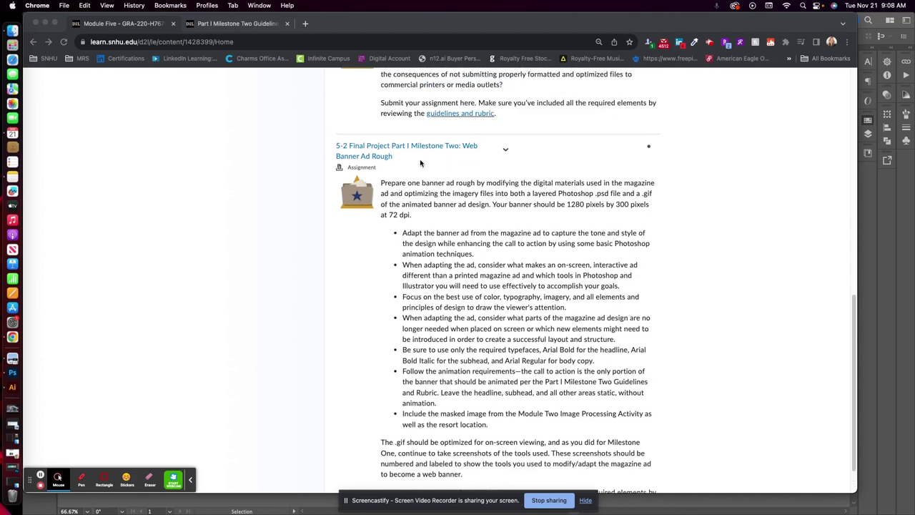
pyautogui.scroll(-2, 531, 323)
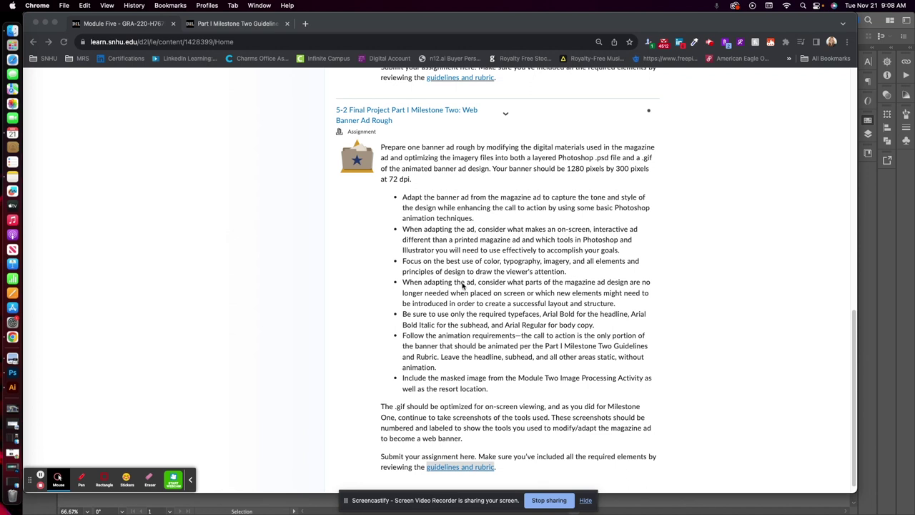
pyautogui.scroll(-1, 486, 284)
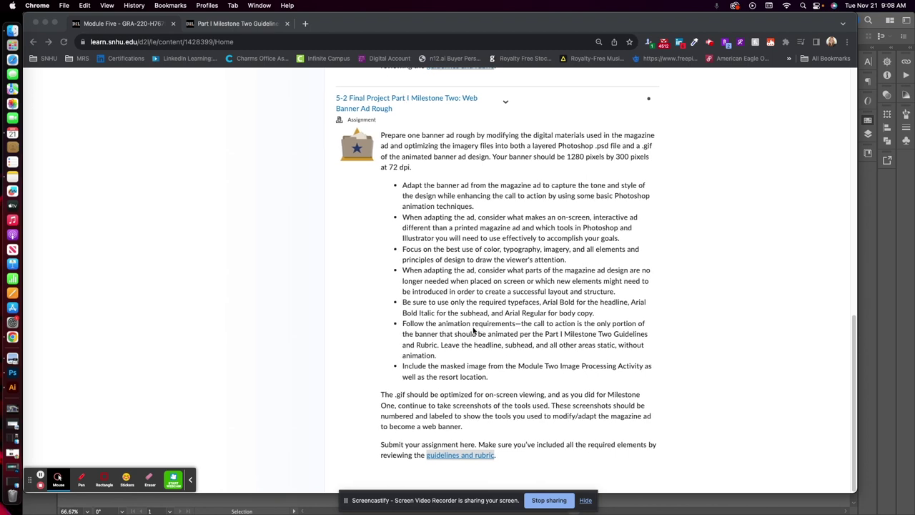
pyautogui.scroll(1, 473, 330)
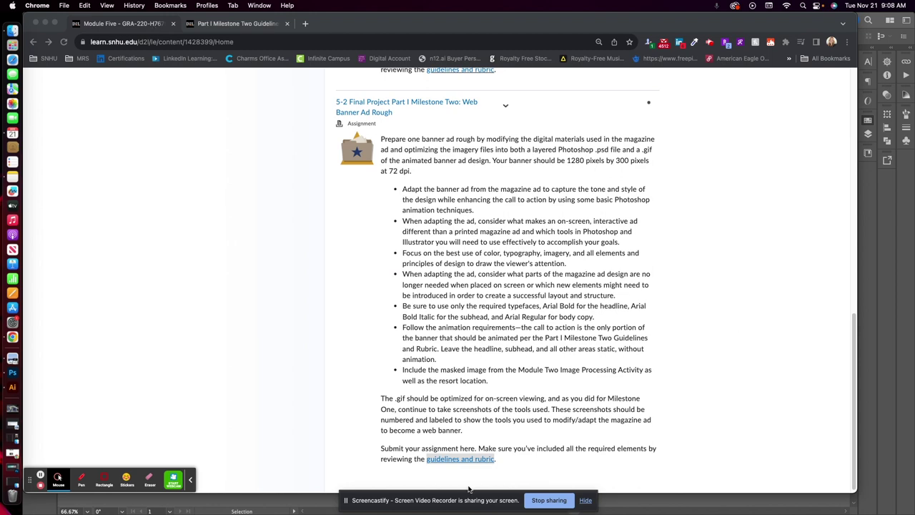
pyautogui.click(261, 26)
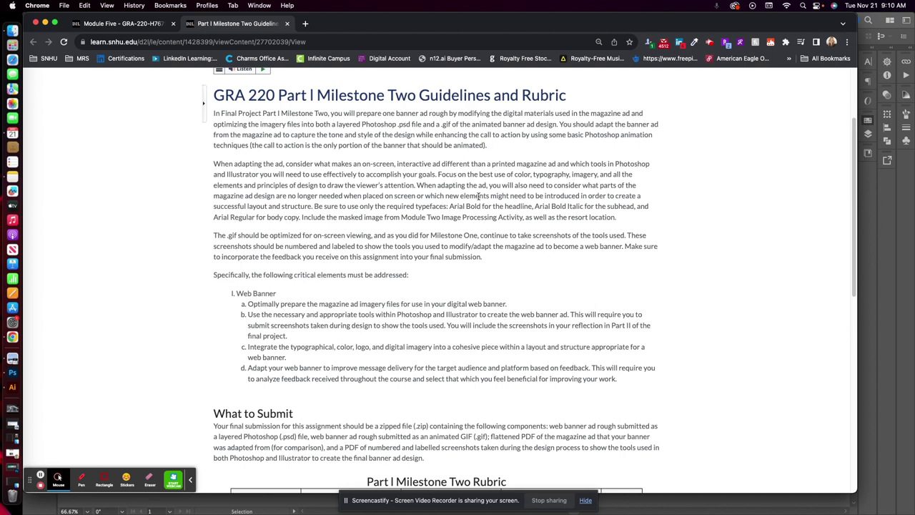
# Alternate between the Illustrator spa flyer and the Photoshop HELLO RELAXATION banner, ending on the flyer
pyautogui.click(762, 509)
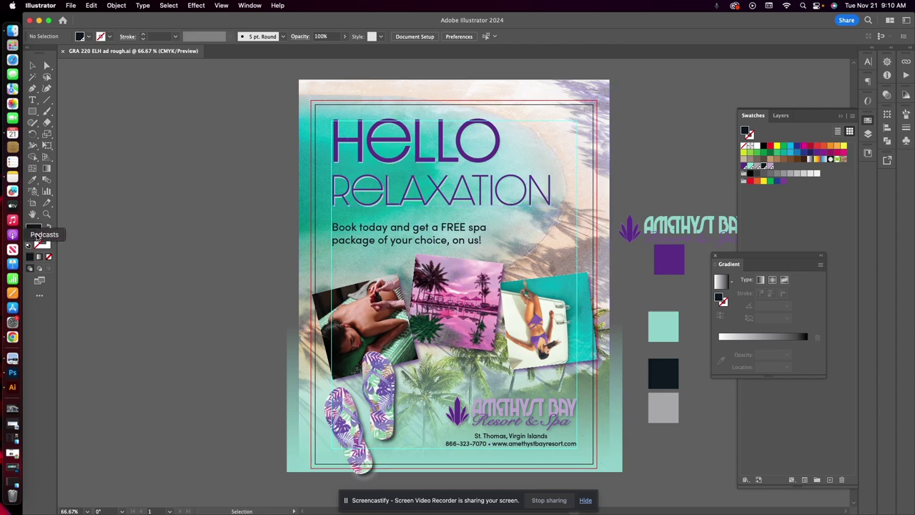
pyautogui.click(13, 374)
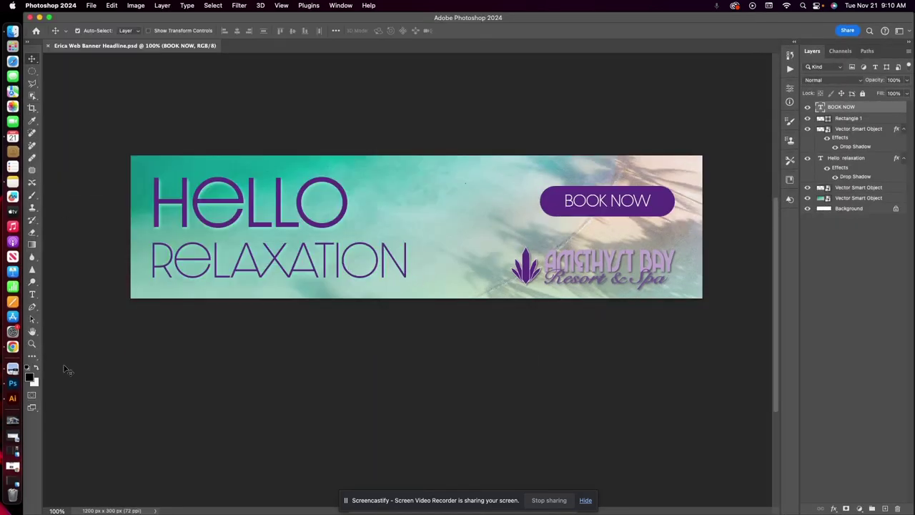
pyautogui.click(12, 399)
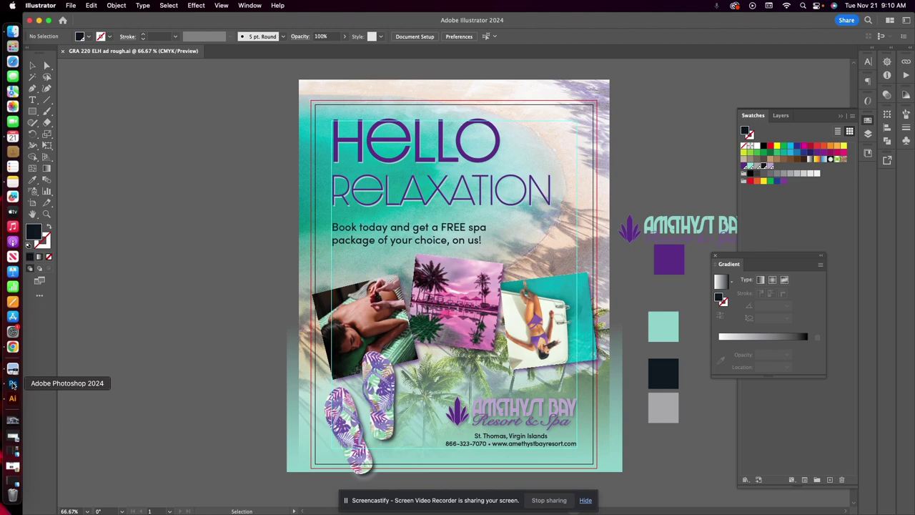
pyautogui.click(12, 384)
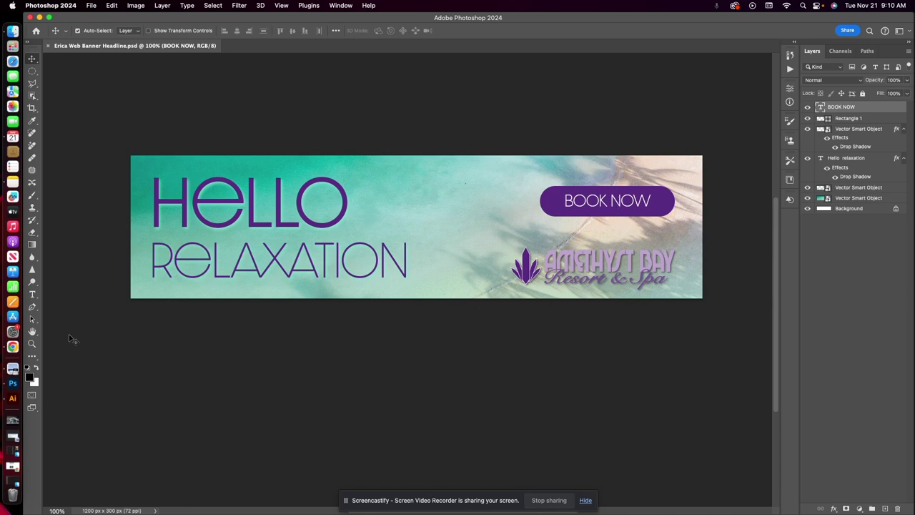
pyautogui.click(13, 400)
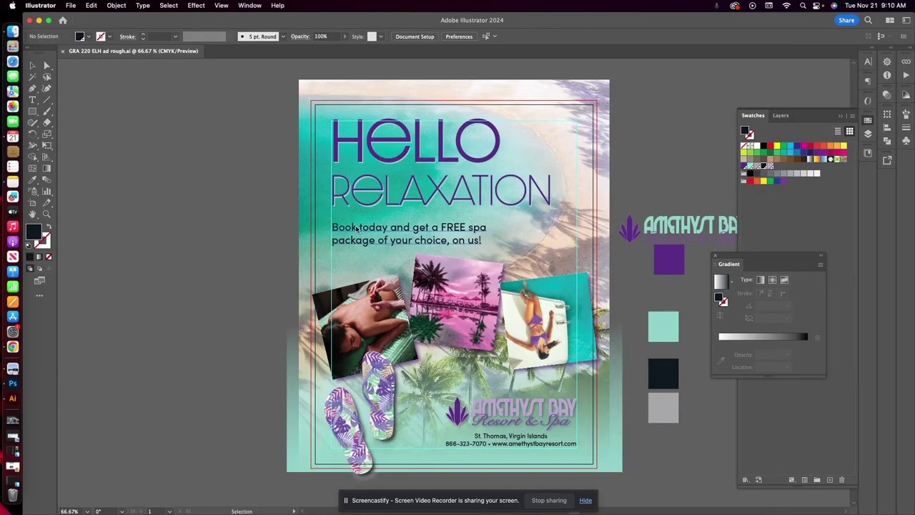
# Copy the flyer's 'Book today and get a FREE spa package…' tagline and return to Photoshop
pyautogui.click(361, 230)
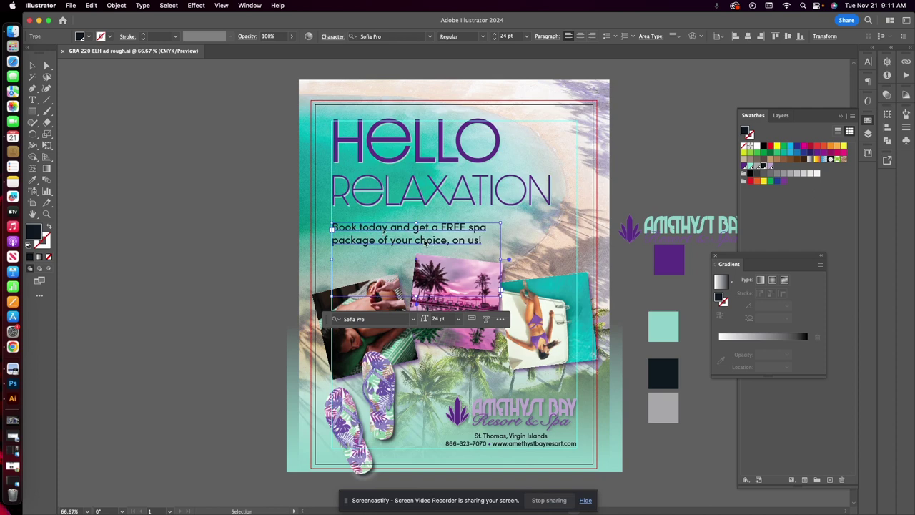
pyautogui.tripleClick(484, 243)
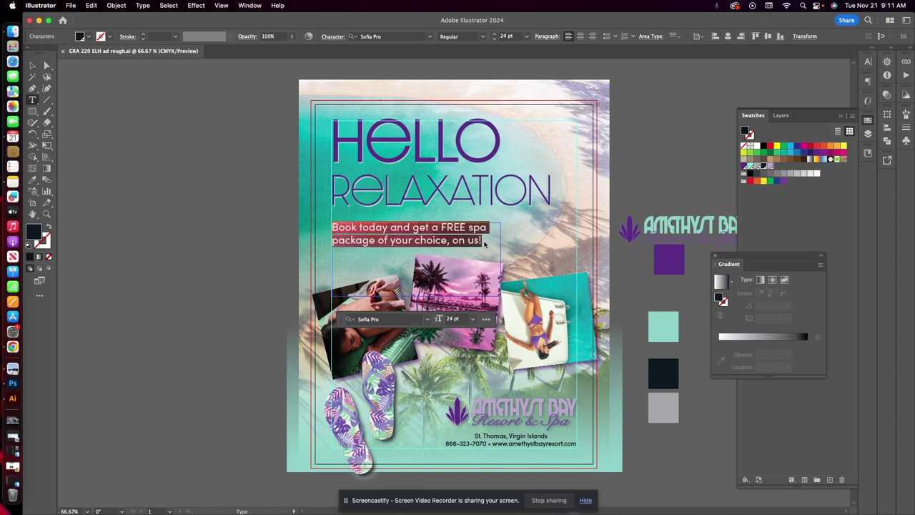
pyautogui.rightClick(413, 235)
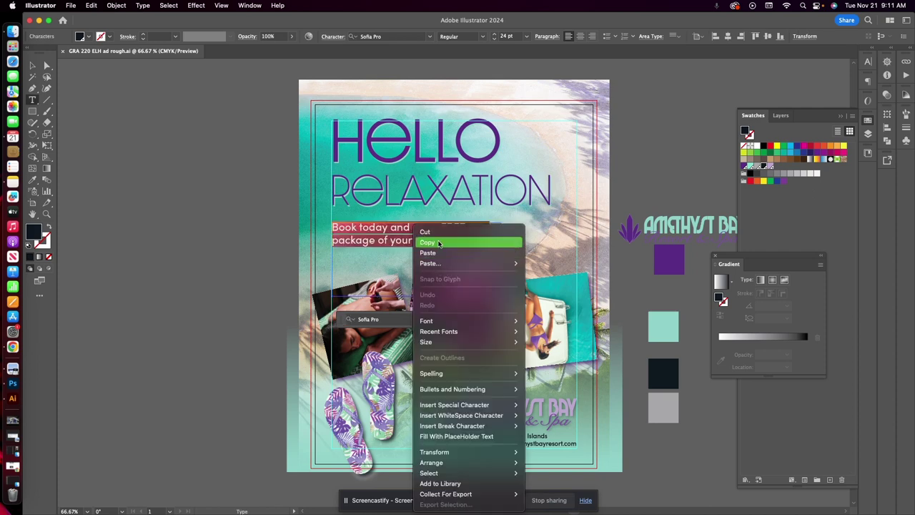
pyautogui.click(424, 243)
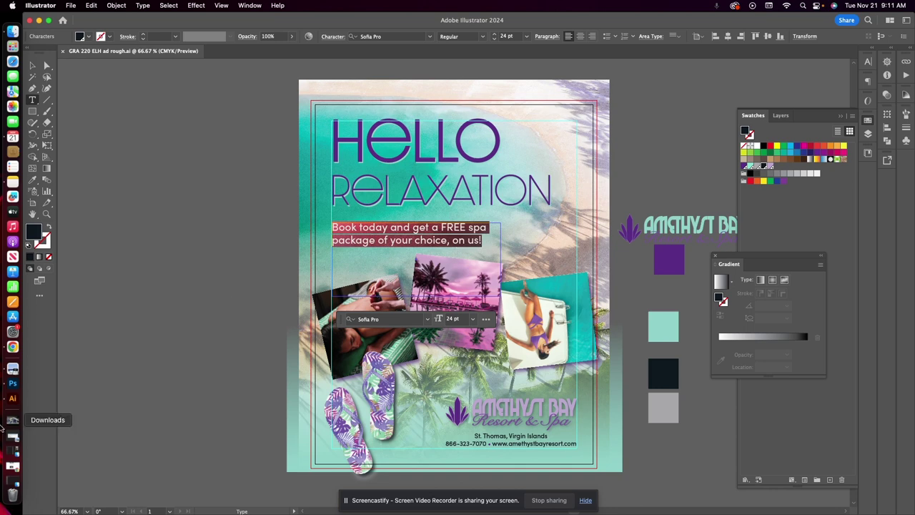
pyautogui.click(12, 384)
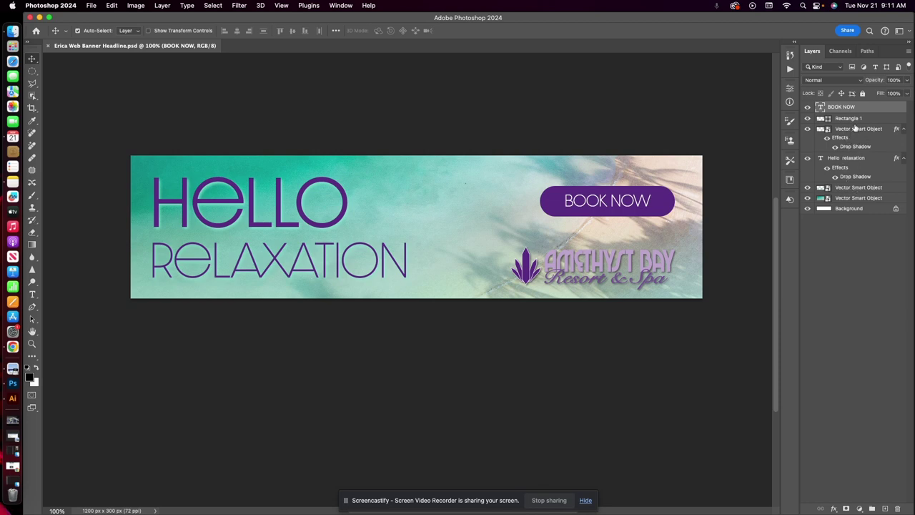
# Move the HELLO RELAXATION headline layer slightly up and left
pyautogui.click(856, 130)
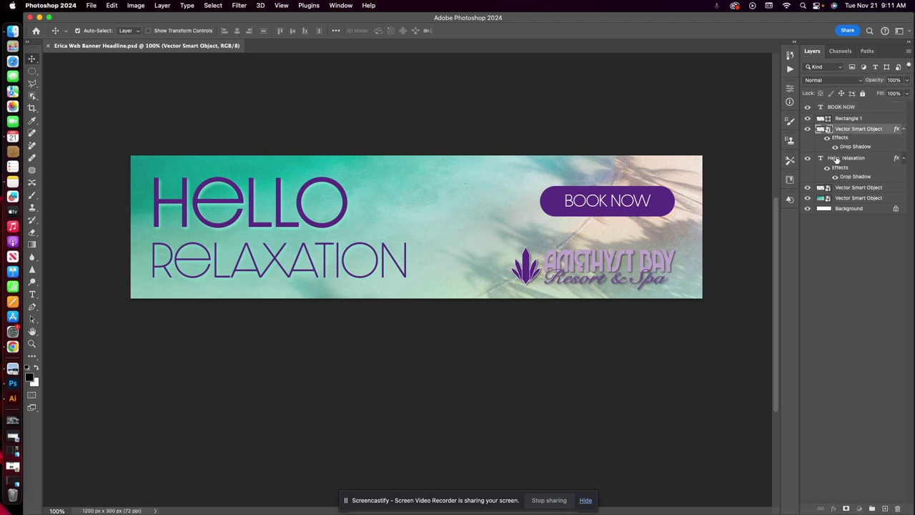
pyautogui.click(837, 159)
pyautogui.moveTo(238, 220); pyautogui.dragTo(232, 208)
# Paste the FREE spa package tagline into a text box along the banner's bottom, nudging it up
pyautogui.click(32, 295)
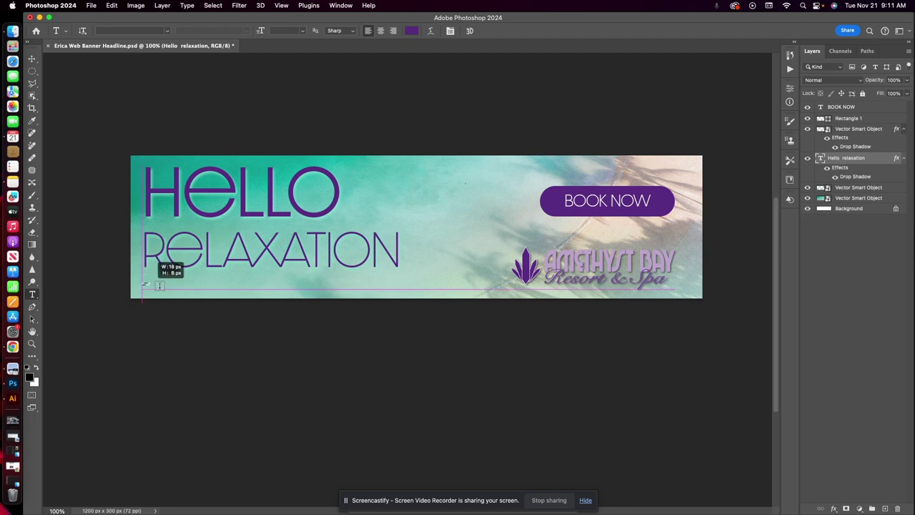
pyautogui.moveTo(142, 281); pyautogui.dragTo(512, 311)
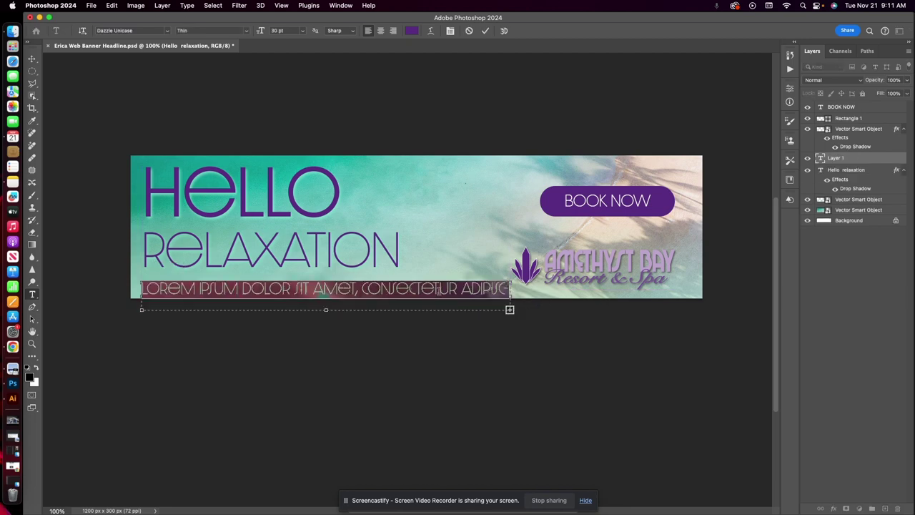
pyautogui.press('super+v')
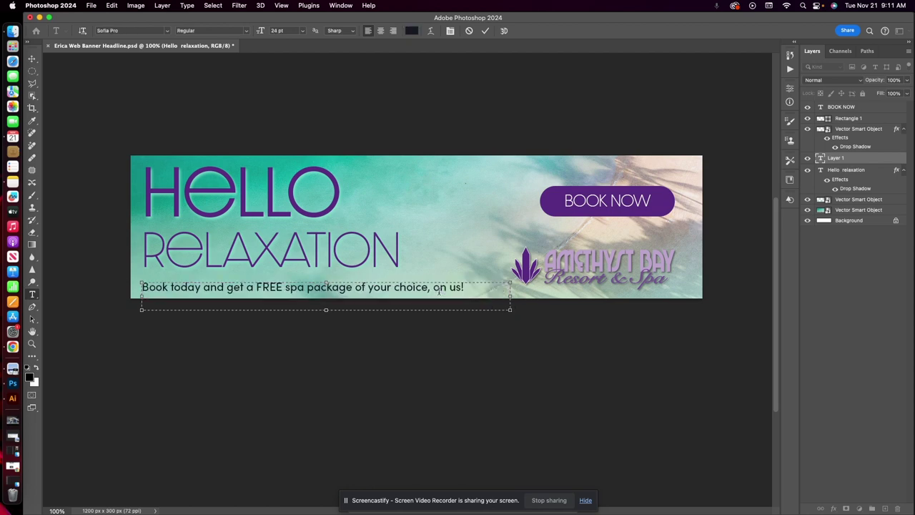
pyautogui.hscroll(-2, 472, 251)
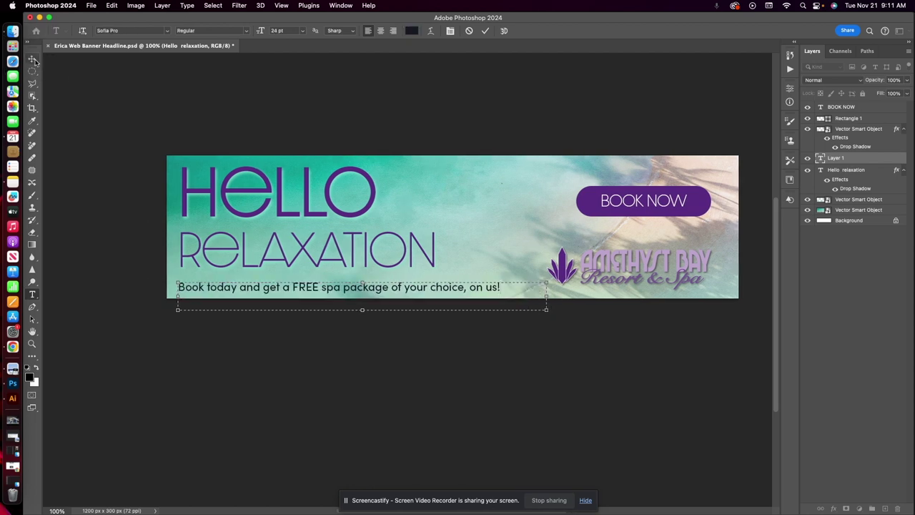
pyautogui.press('Escape')
pyautogui.press('v')
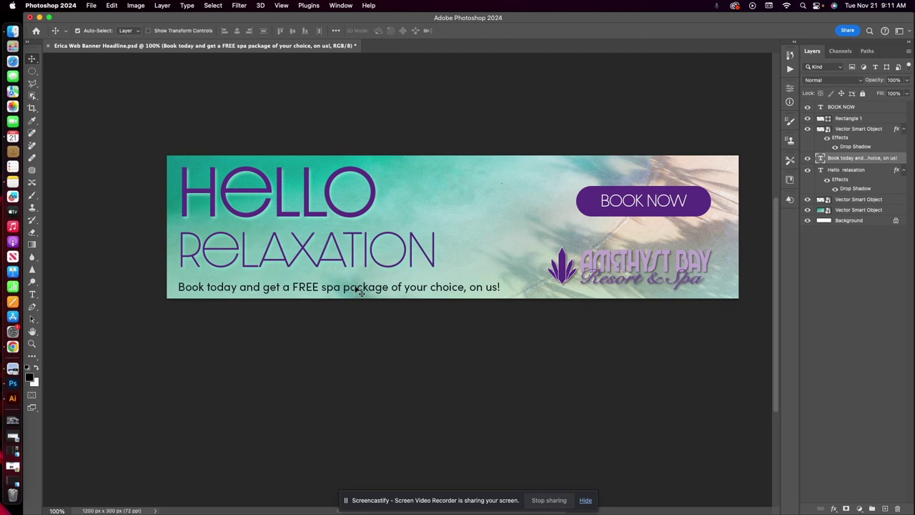
pyautogui.moveTo(359, 289); pyautogui.dragTo(359, 288)
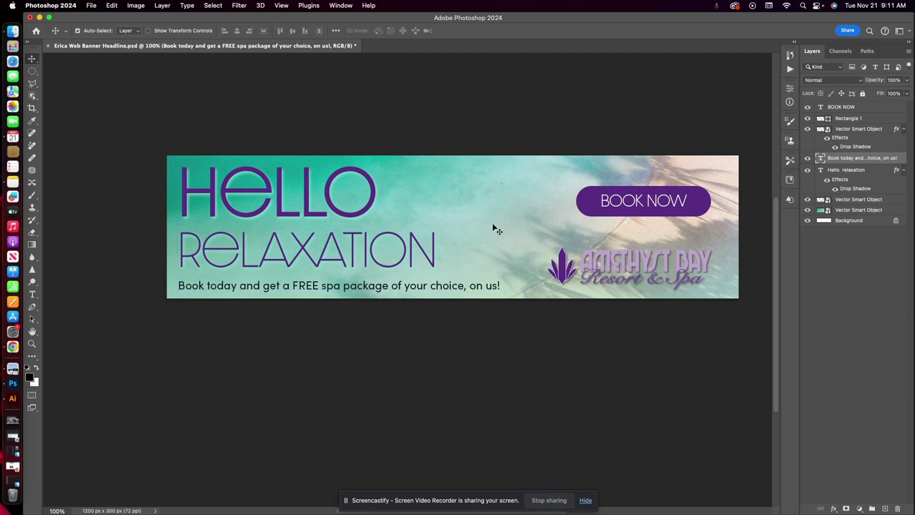
# Scale the HELLO RELAXATION headline down to about 92%
pyautogui.click(853, 202)
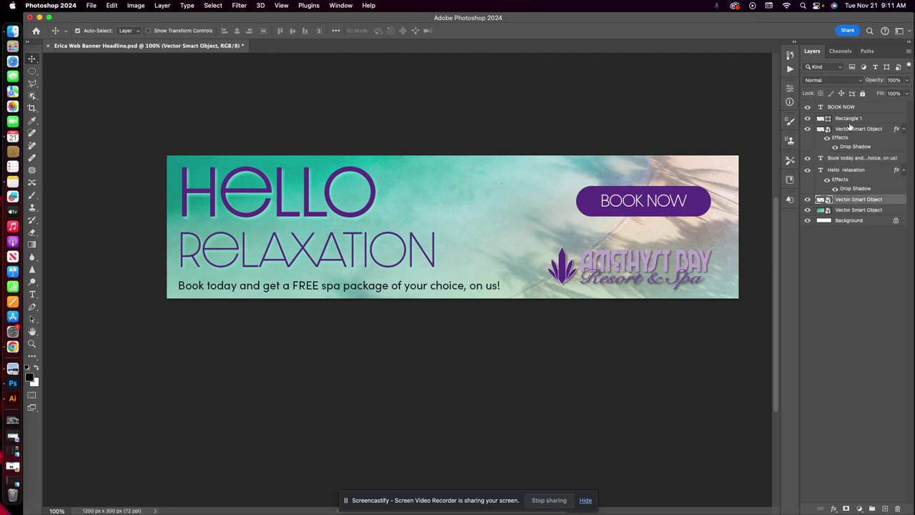
pyautogui.click(848, 171)
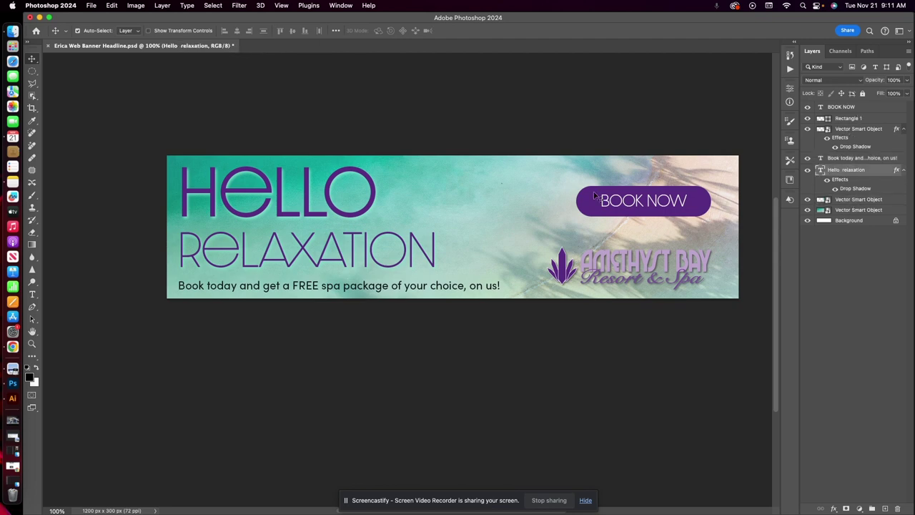
pyautogui.press('super+t')
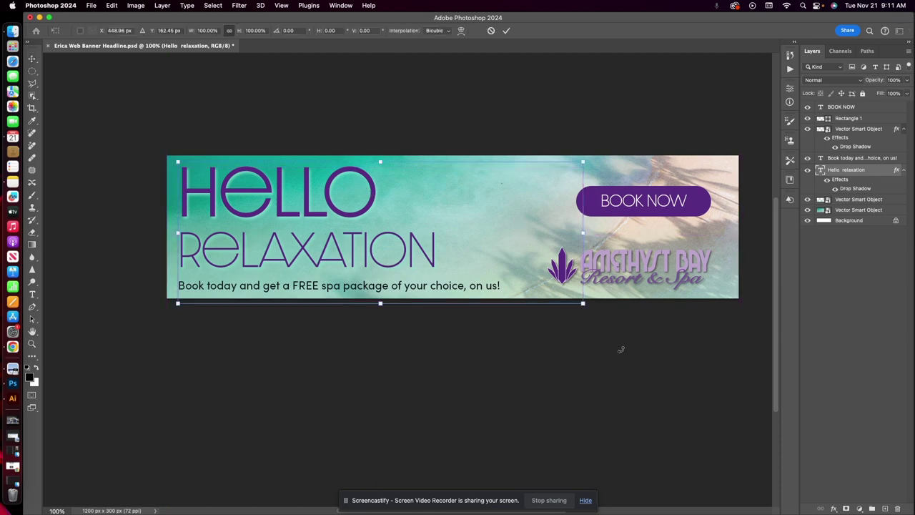
pyautogui.moveTo(584, 304); pyautogui.dragTo(548, 309)
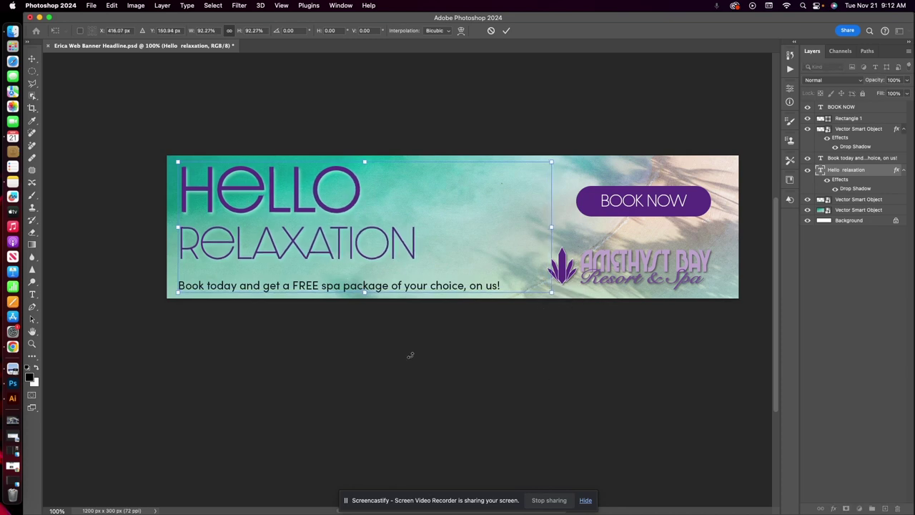
pyautogui.click(357, 349)
pyautogui.moveTo(380, 335); pyautogui.dragTo(383, 340)
# Raise the tagline layer to sit just beneath RELAXATION
pyautogui.click(395, 292)
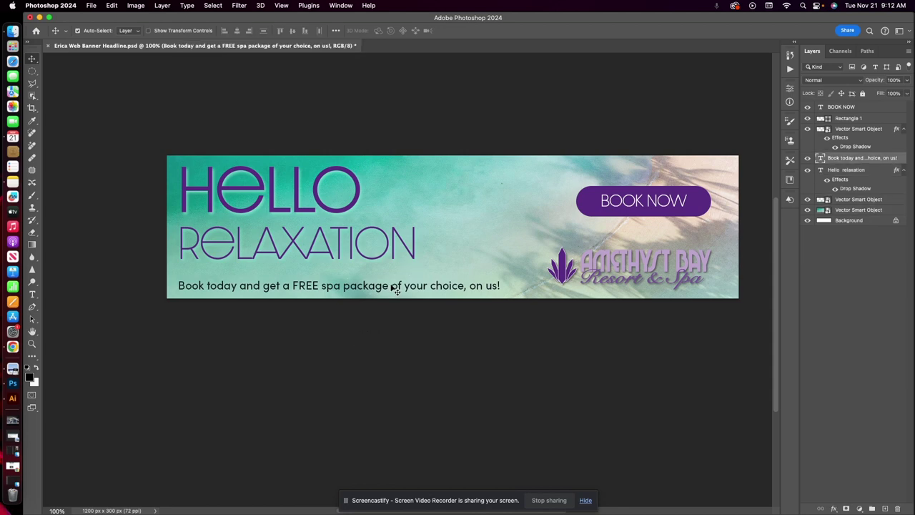
pyautogui.moveTo(396, 291); pyautogui.dragTo(391, 284)
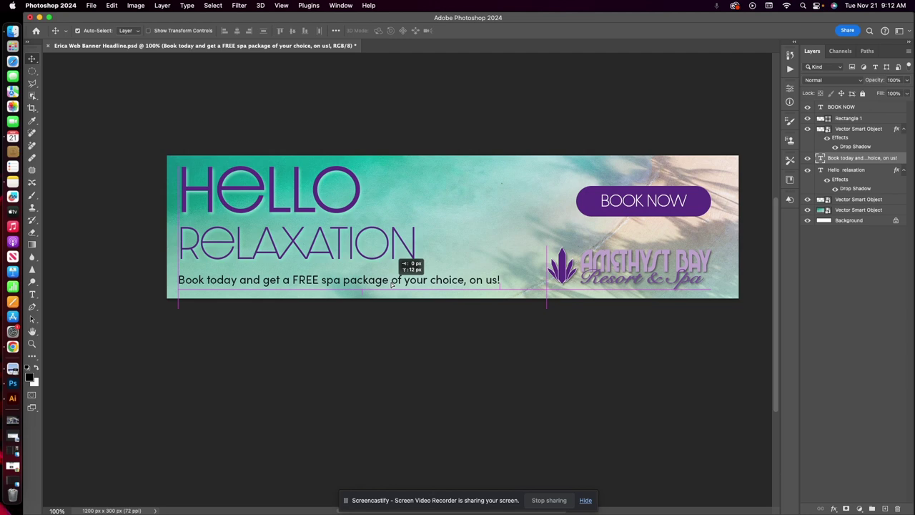
pyautogui.moveTo(391, 284); pyautogui.dragTo(391, 288)
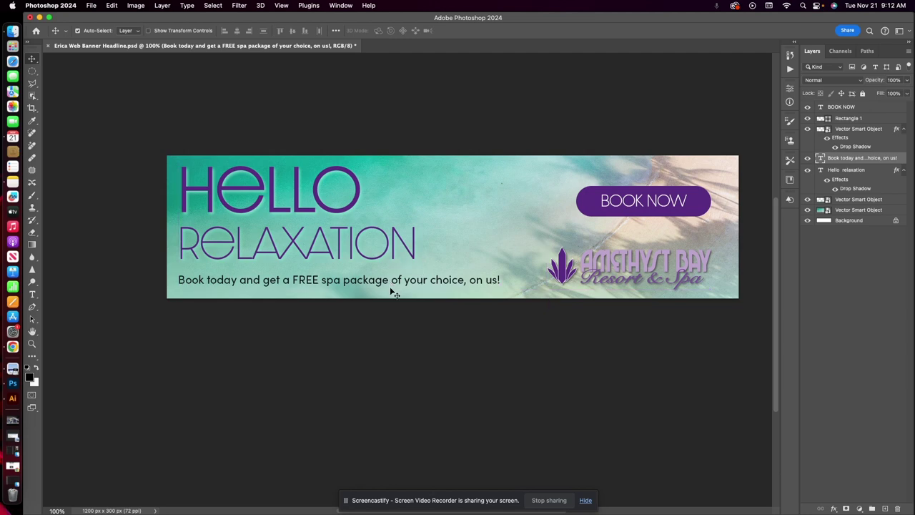
pyautogui.click(639, 353)
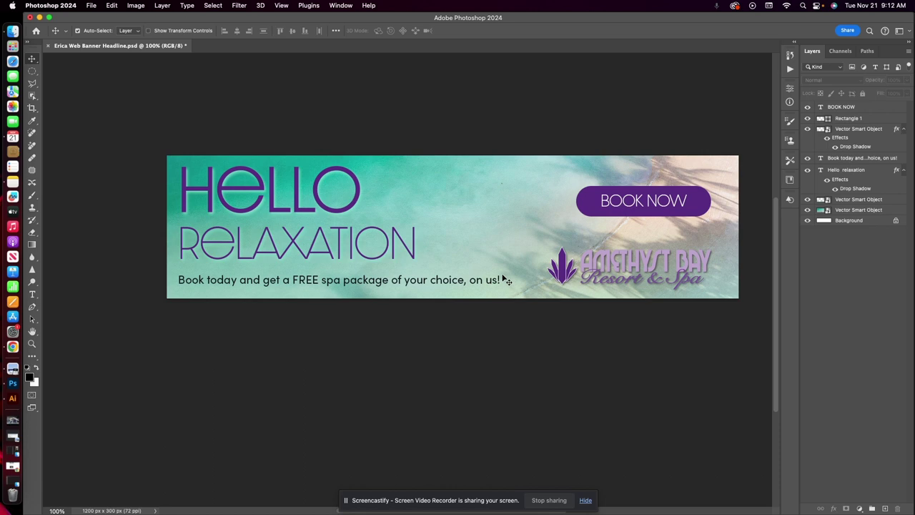
# In the Illustrator flyer, exit text editing and select the flip-flops artwork
pyautogui.click(12, 398)
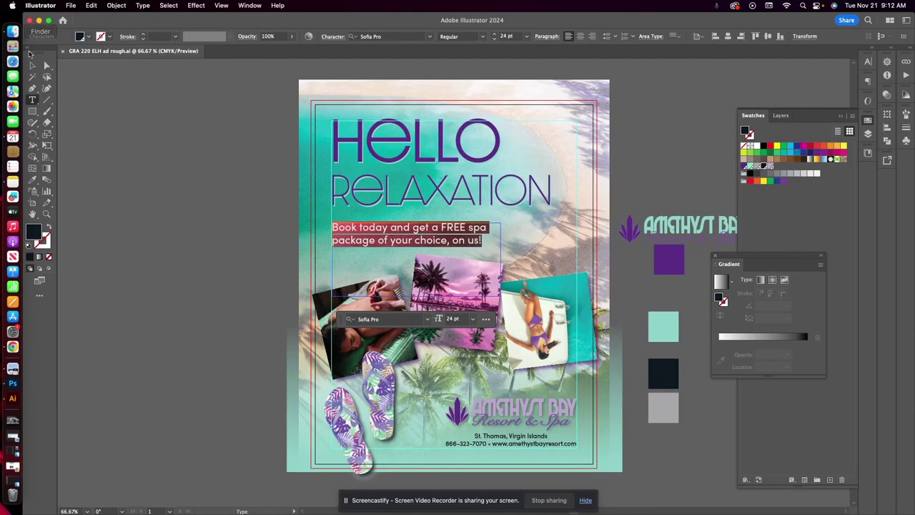
pyautogui.click(32, 65)
pyautogui.click(292, 199)
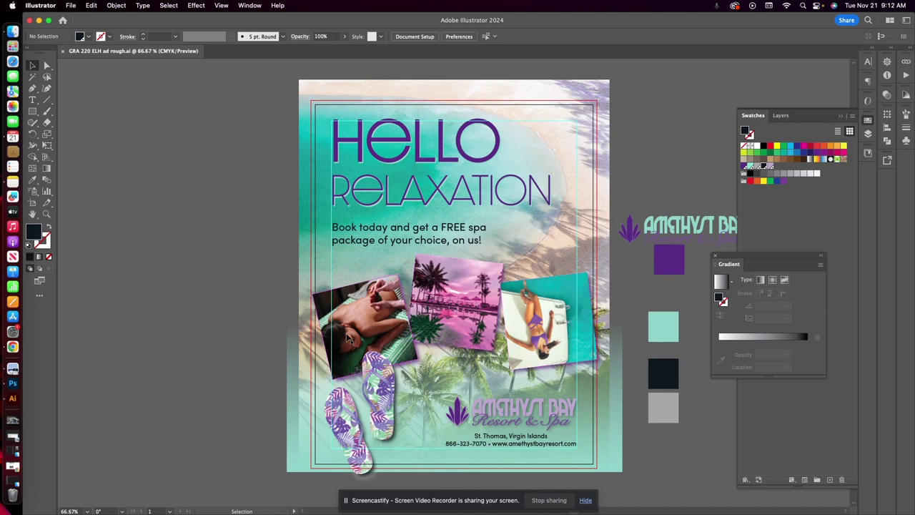
pyautogui.click(378, 403)
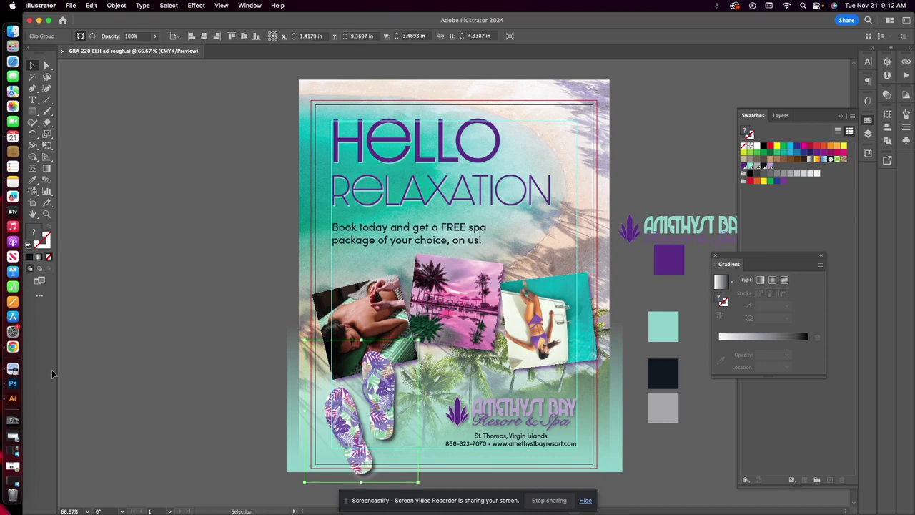
# Paste the flip-flops into the Photoshop banner as a Smart Object
pyautogui.click(11, 386)
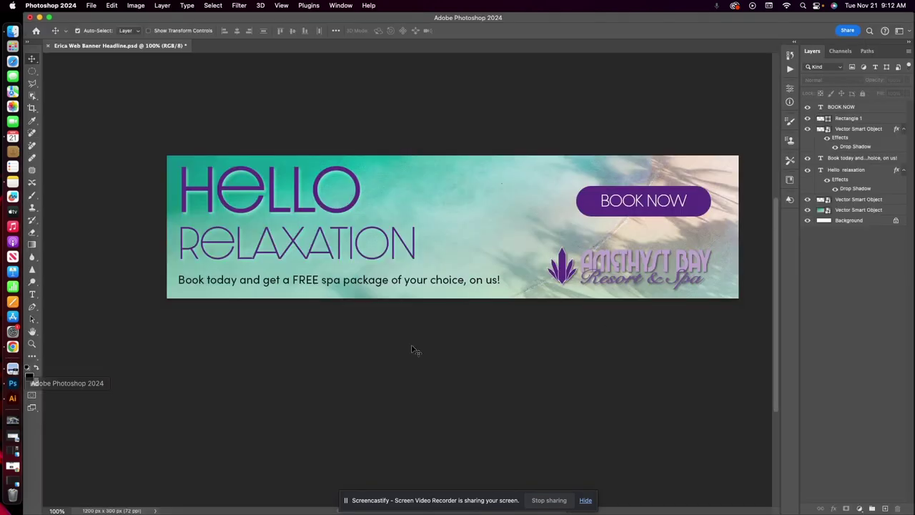
pyautogui.press('super+v')
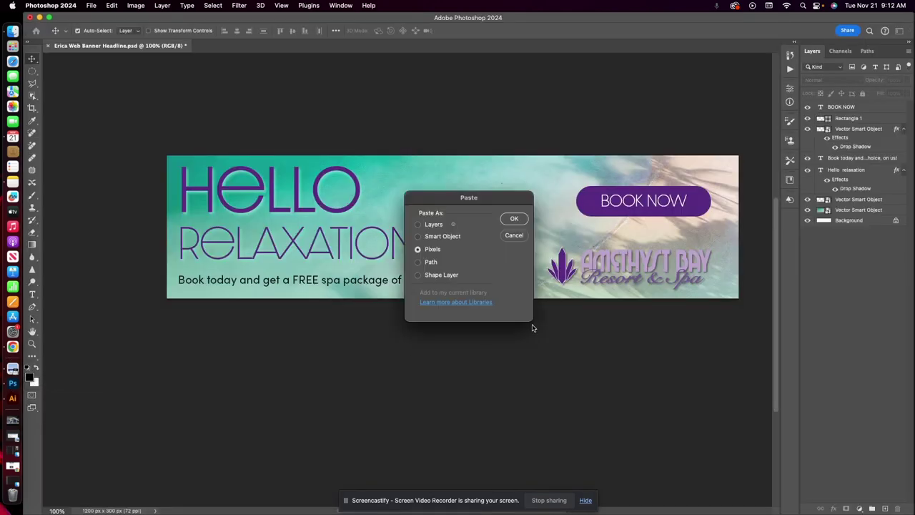
pyautogui.click(440, 237)
pyautogui.click(517, 219)
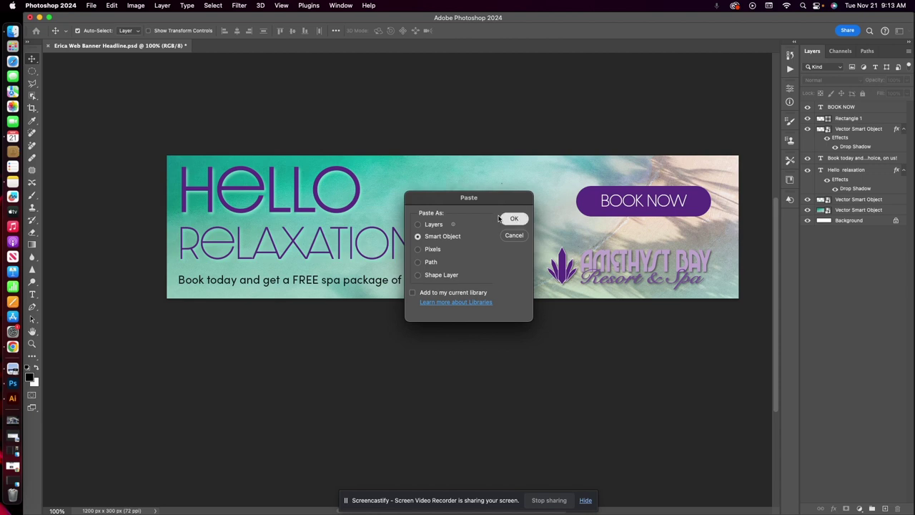
# Move the pasted flip-flops right and up, then rotate them about 21°
pyautogui.click(518, 220)
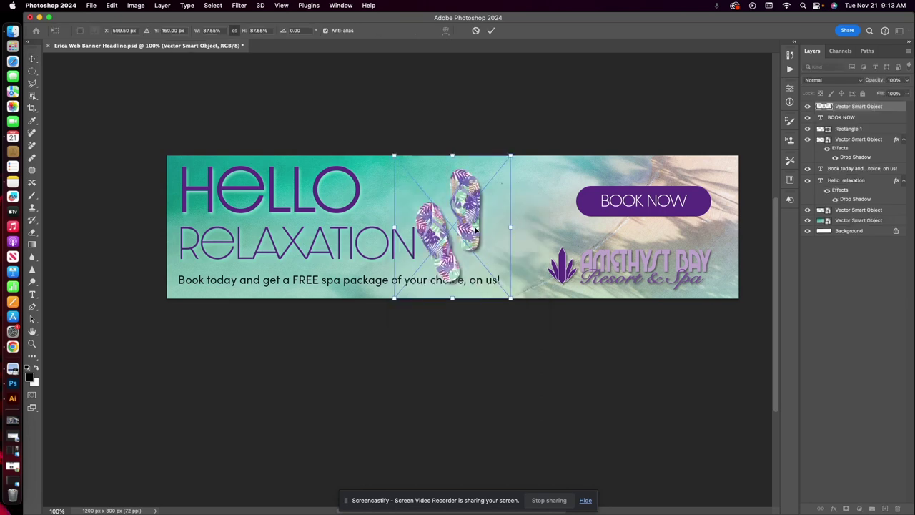
pyautogui.moveTo(470, 227); pyautogui.dragTo(493, 218)
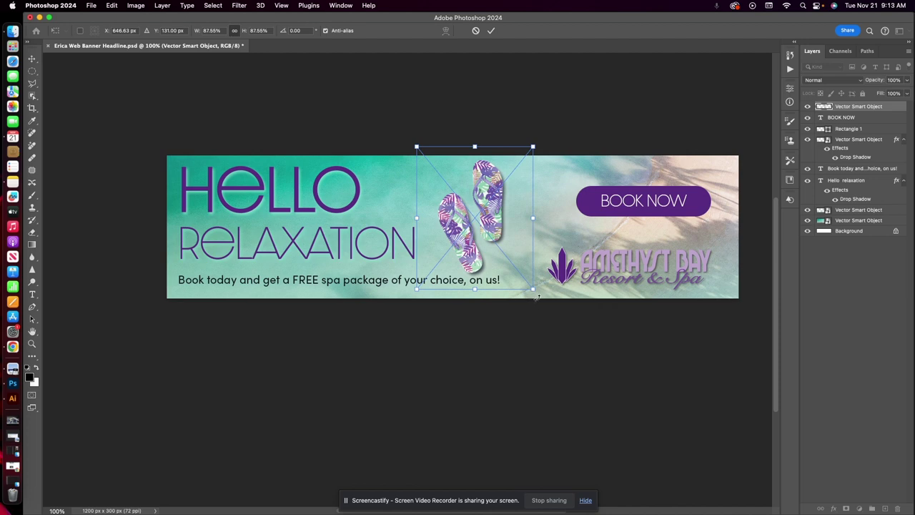
pyautogui.moveTo(537, 296); pyautogui.dragTo(500, 304)
pyautogui.hscroll(3, 565, 361)
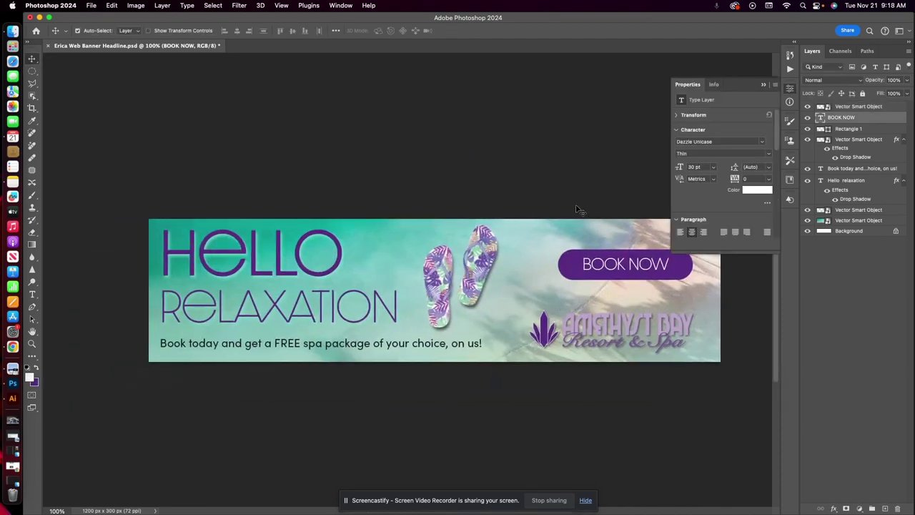
# Scroll the banner view to check the tilted flip-flops' placement
pyautogui.hscroll(3, 581, 208)
pyautogui.scroll(-3, 581, 209)
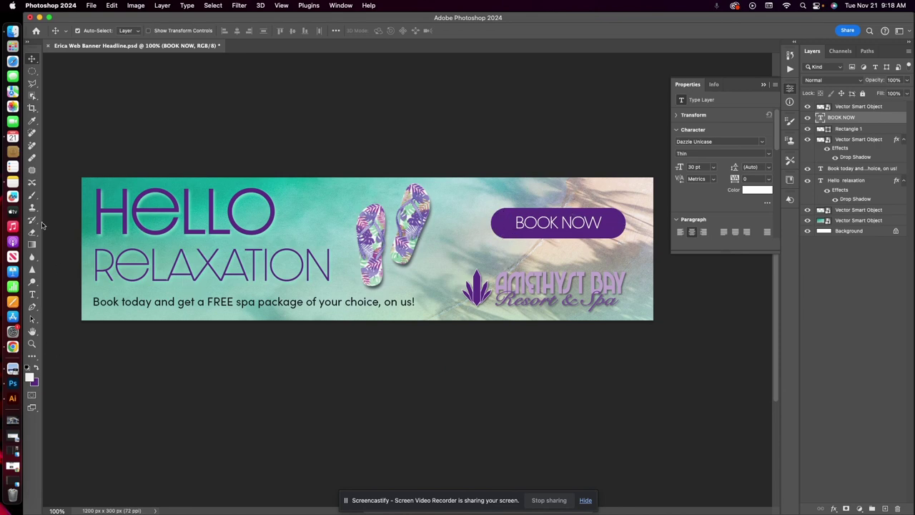
# Pick the Rectangle Tool from the extra tools and adjust its corner radius value
pyautogui.click(34, 358)
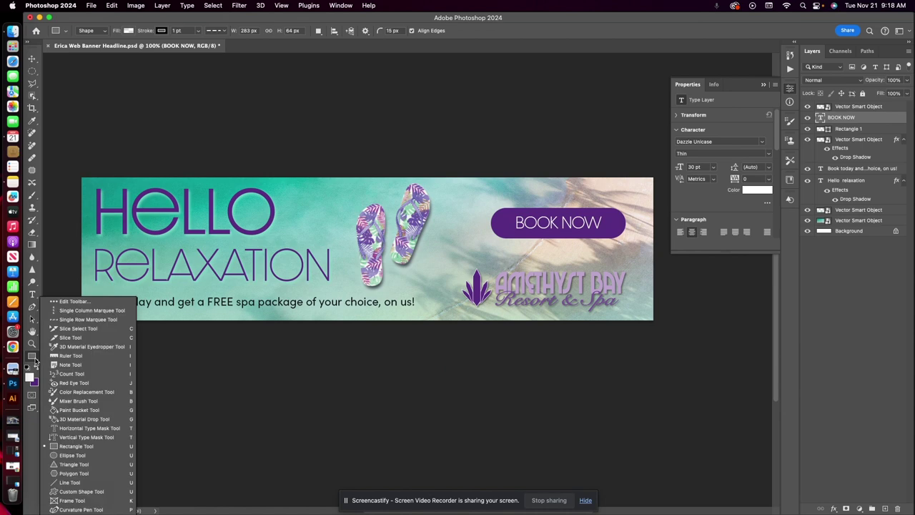
pyautogui.click(94, 446)
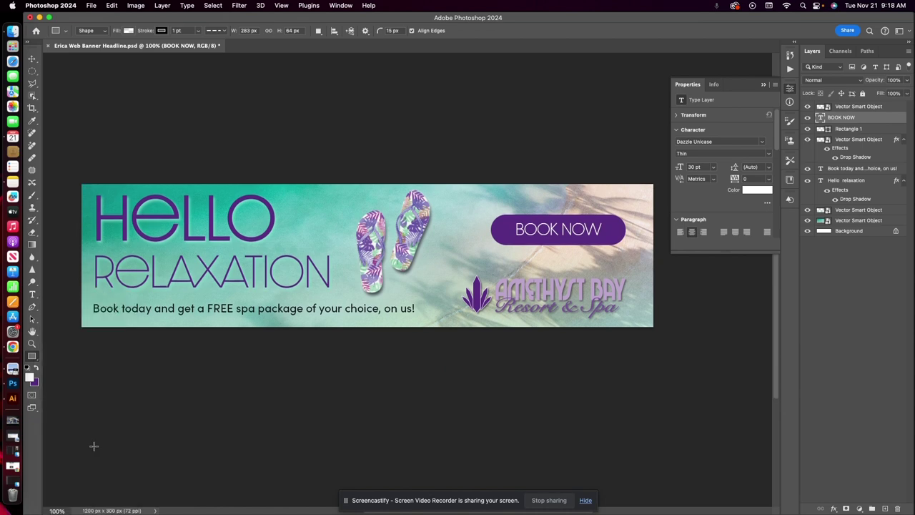
pyautogui.doubleClick(391, 29)
pyautogui.moveTo(377, 34); pyautogui.dragTo(352, 43)
# Set the shape fill to purple, draw a trial rectangle above BOOK NOW, then delete it
pyautogui.click(128, 31)
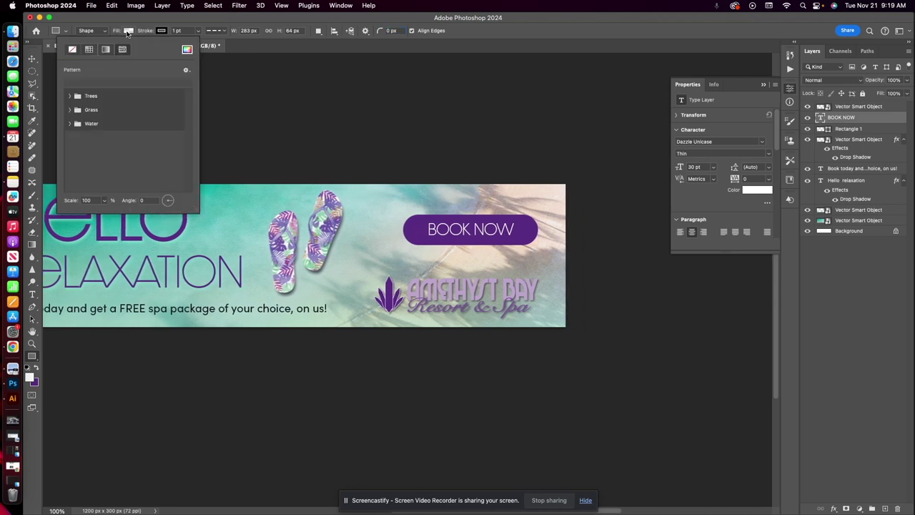
pyautogui.click(73, 49)
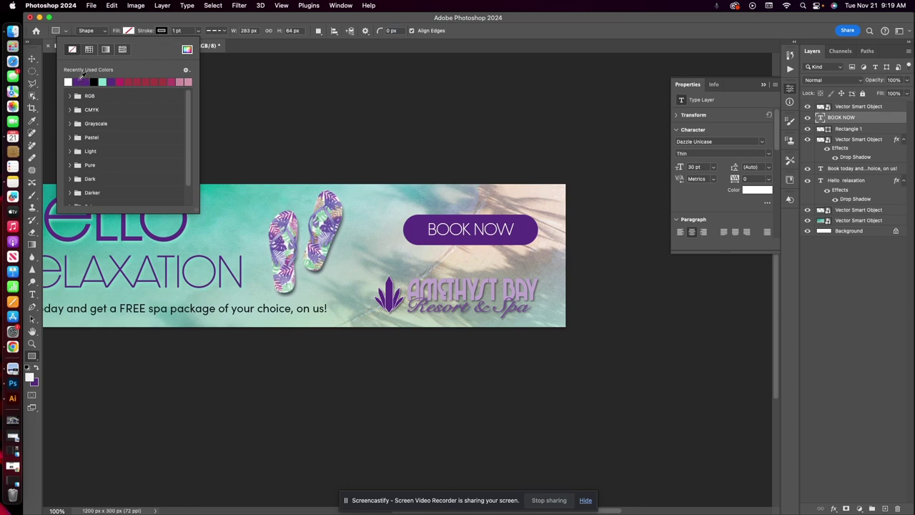
pyautogui.click(78, 82)
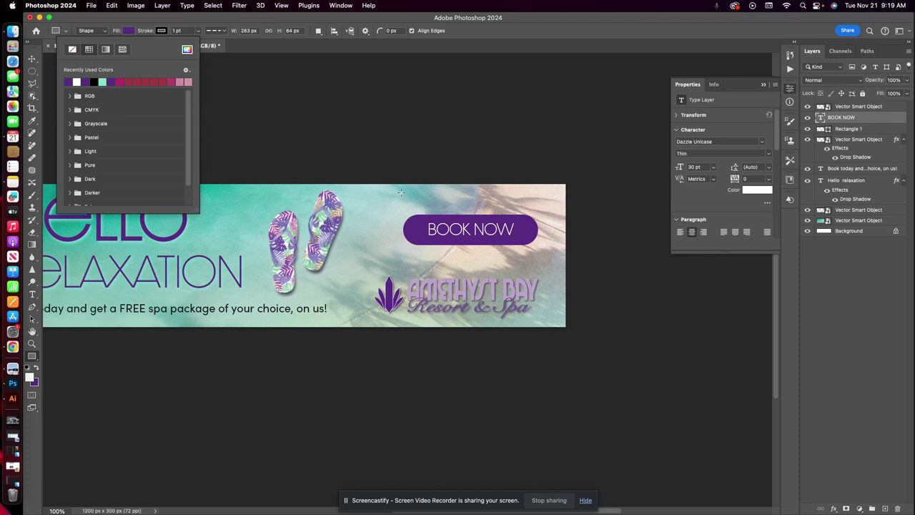
pyautogui.moveTo(401, 192); pyautogui.dragTo(539, 218)
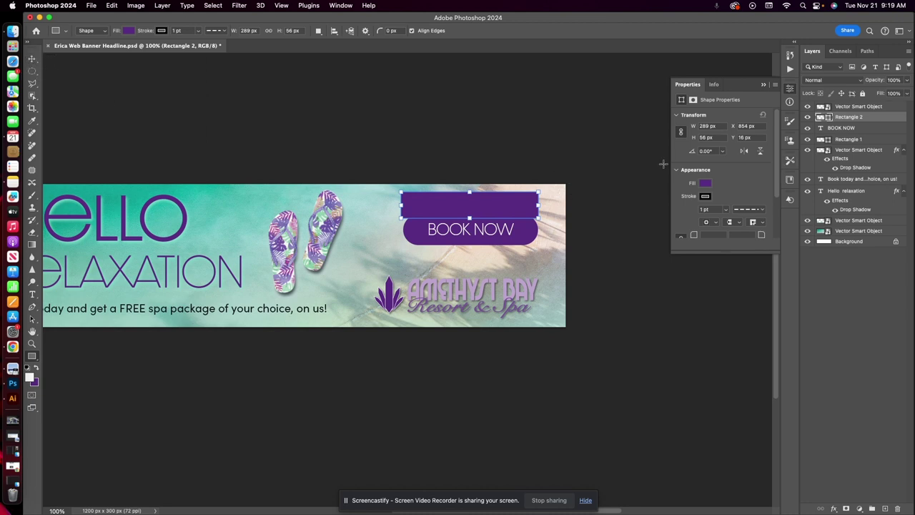
pyautogui.click(897, 508)
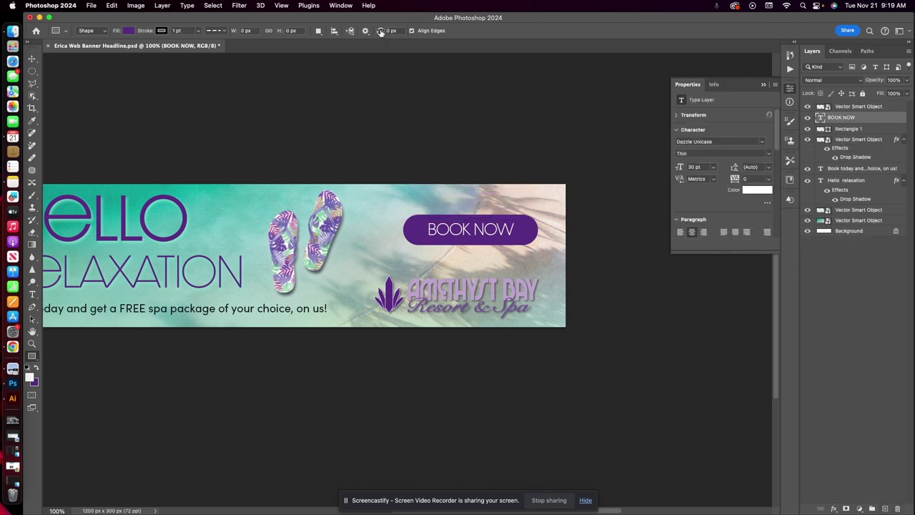
# Set the corner radius to 14 px and draw a rounded rectangle above BOOK NOW
pyautogui.moveTo(380, 31); pyautogui.dragTo(388, 35)
pyautogui.write('14')
pyautogui.moveTo(403, 190); pyautogui.dragTo(536, 216)
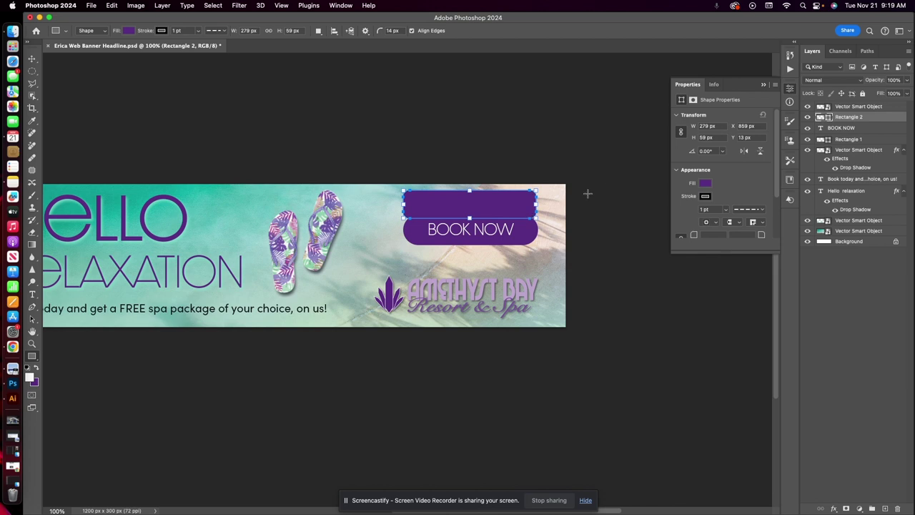
# Reset the rectangle's stroke width to 0 pt and make the stroke a solid line
pyautogui.click(32, 58)
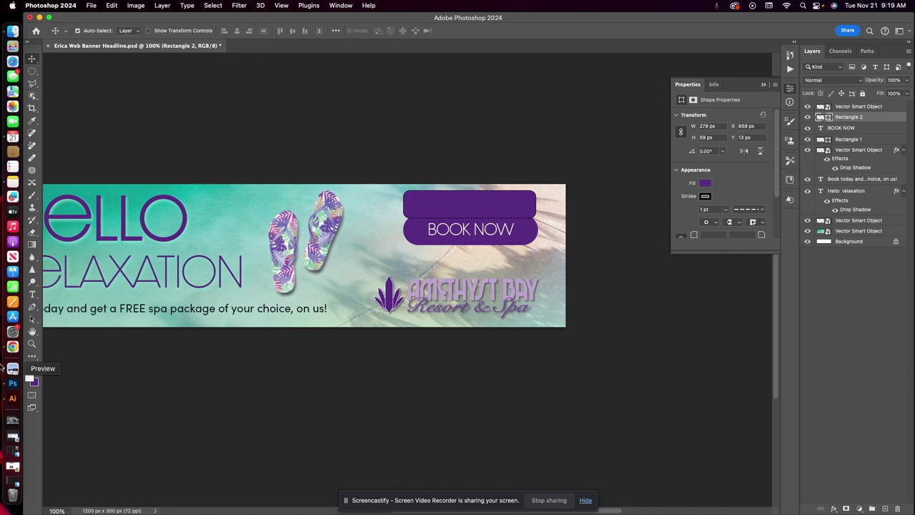
pyautogui.press('u')
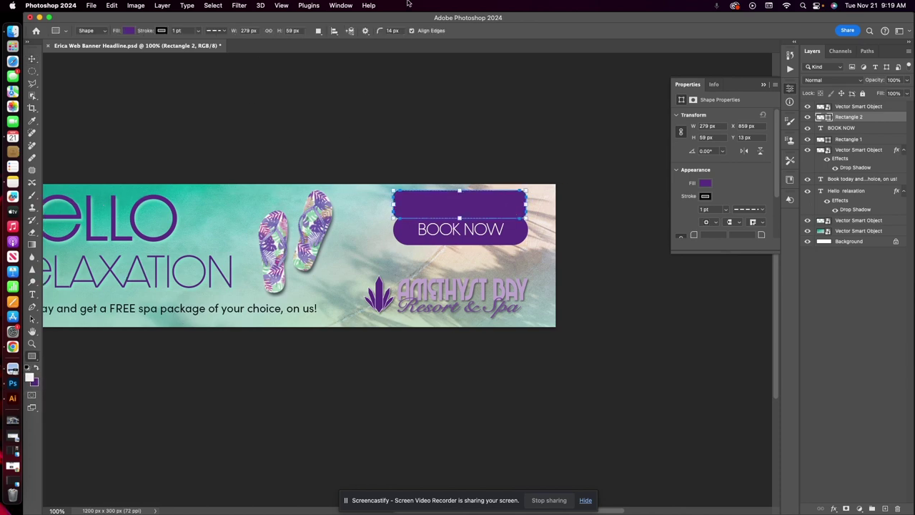
pyautogui.click(224, 32)
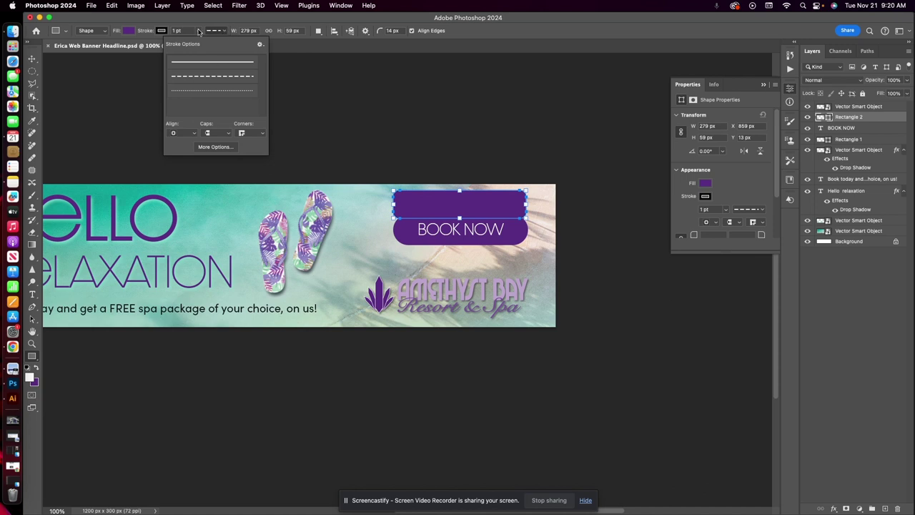
pyautogui.click(199, 32)
pyautogui.click(198, 32)
pyautogui.click(199, 32)
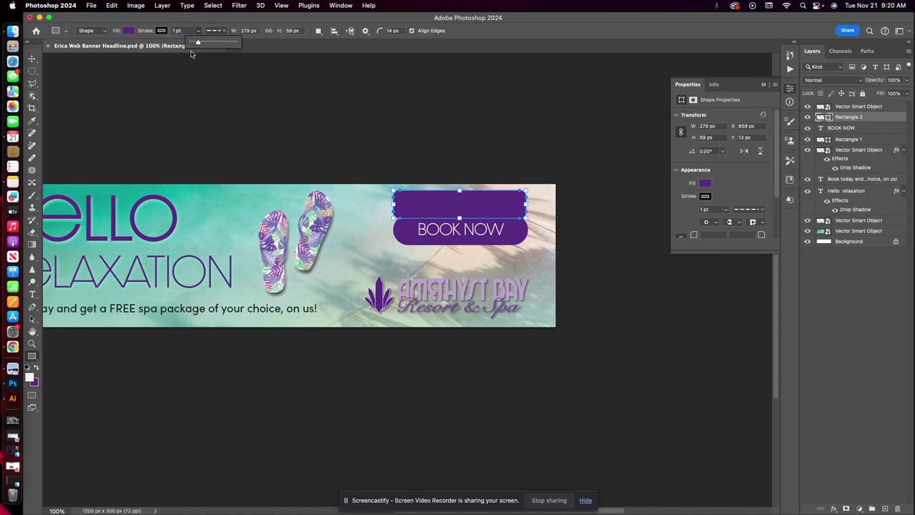
pyautogui.moveTo(198, 42); pyautogui.dragTo(191, 42)
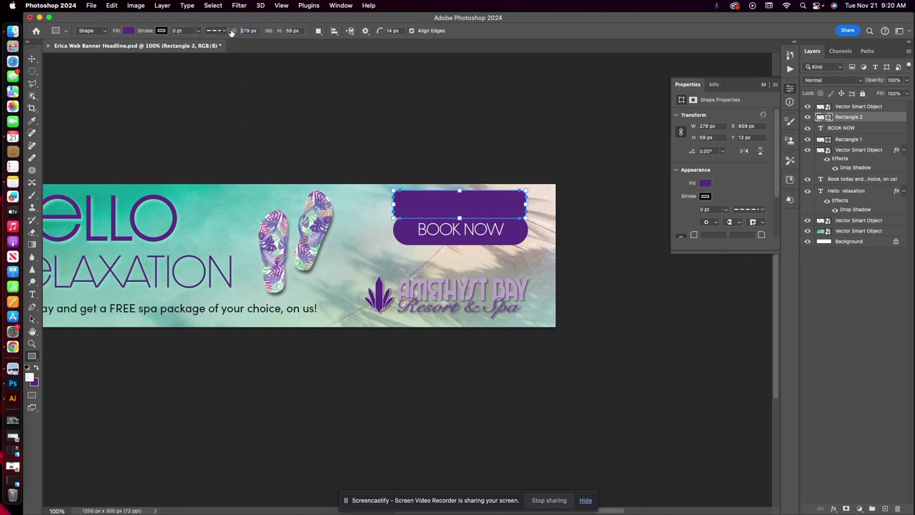
pyautogui.click(227, 32)
pyautogui.click(222, 61)
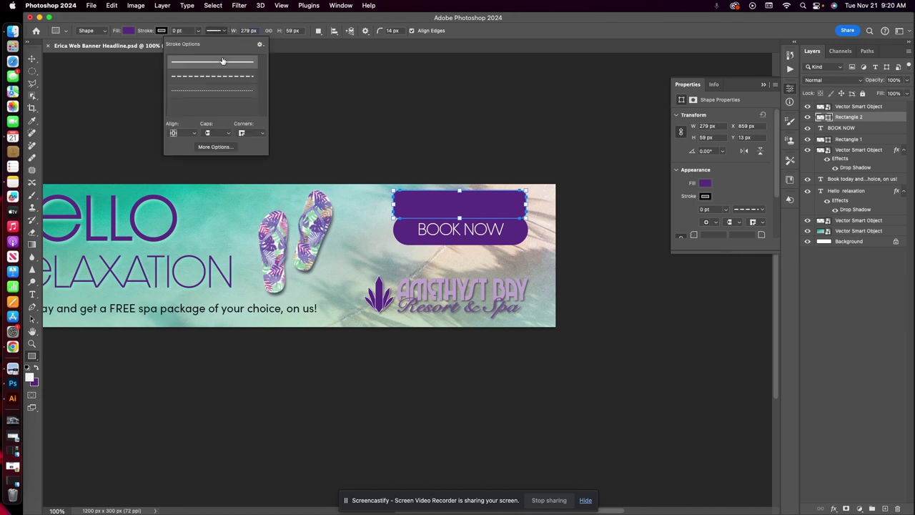
pyautogui.click(33, 58)
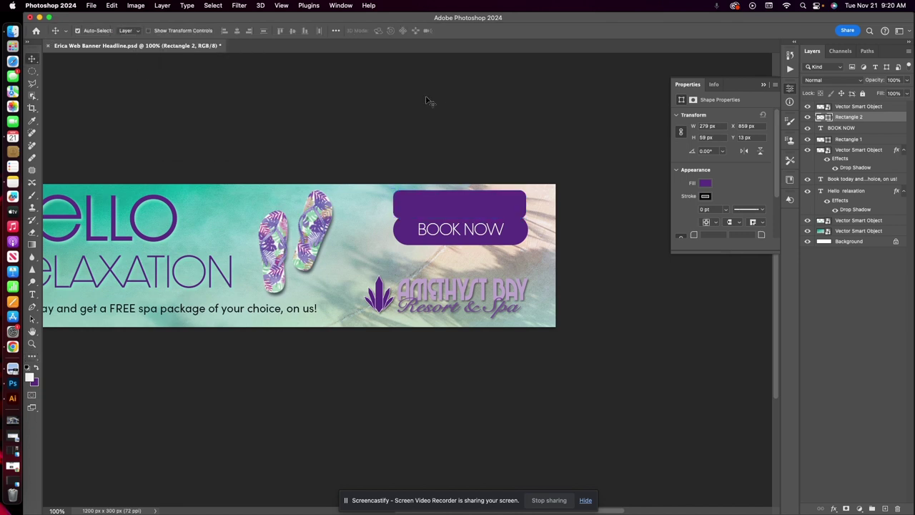
pyautogui.click(437, 101)
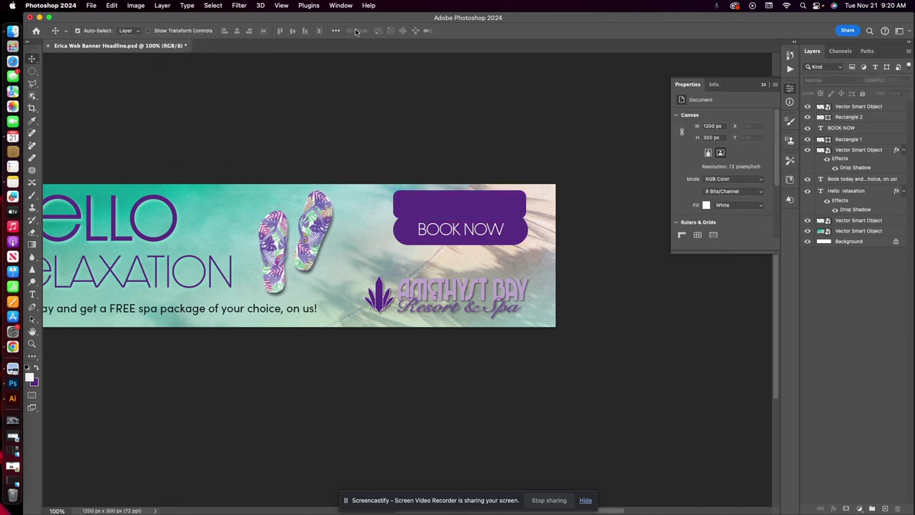
# Reselect Rectangle 2, colour its stroke mint green and widen it to 3.15 pt
pyautogui.click(475, 198)
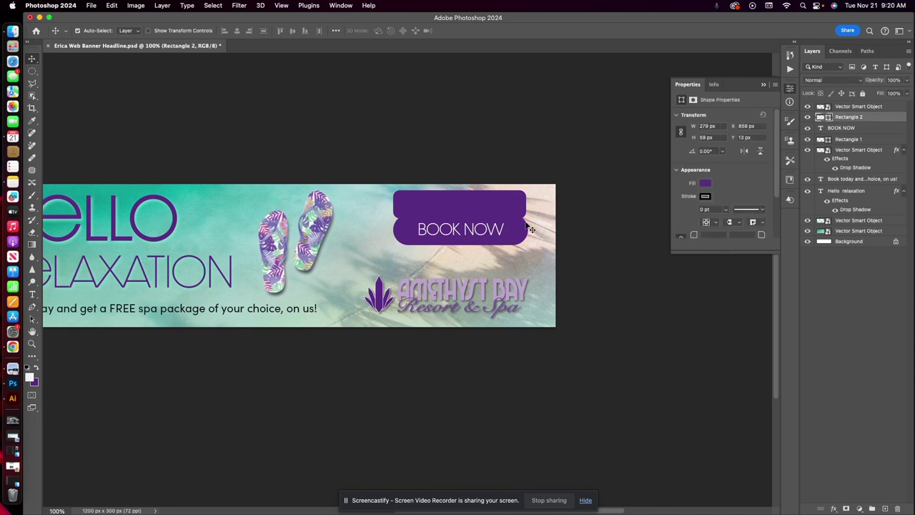
pyautogui.click(32, 356)
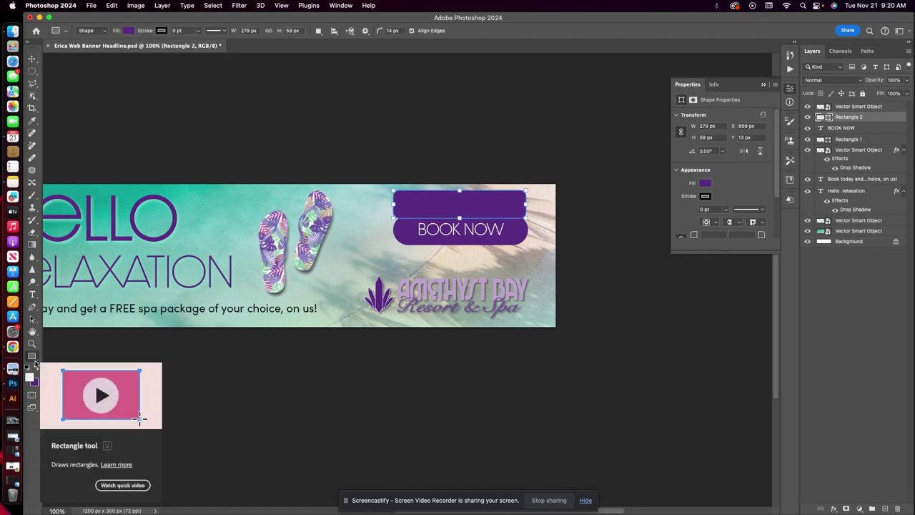
pyautogui.click(161, 30)
pyautogui.hscroll(3, 159, 45)
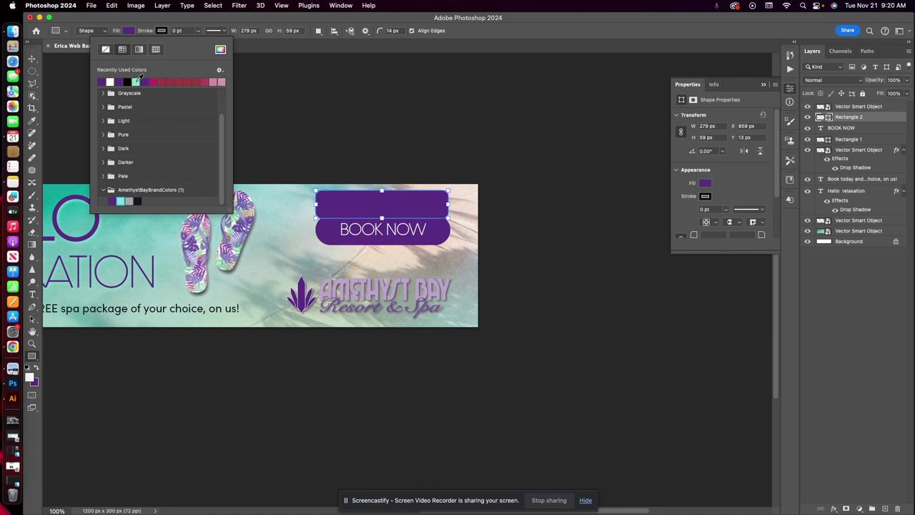
pyautogui.click(136, 81)
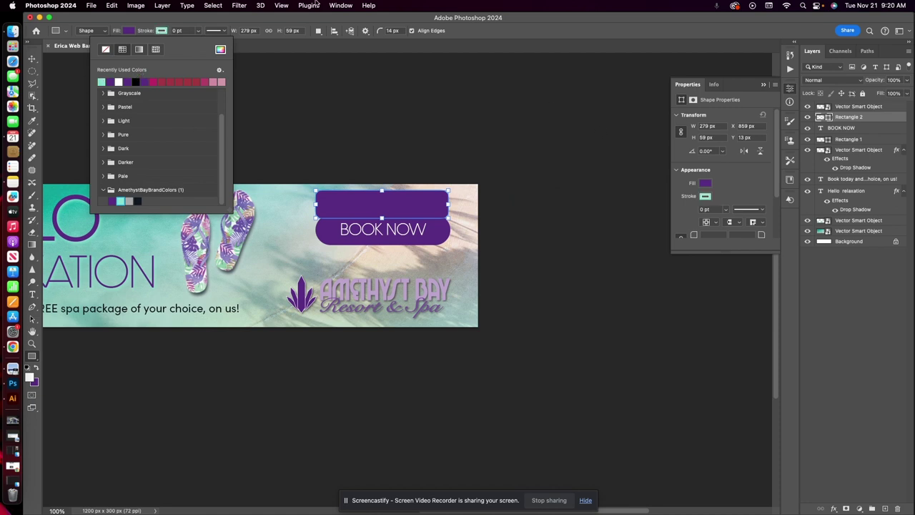
pyautogui.click(198, 32)
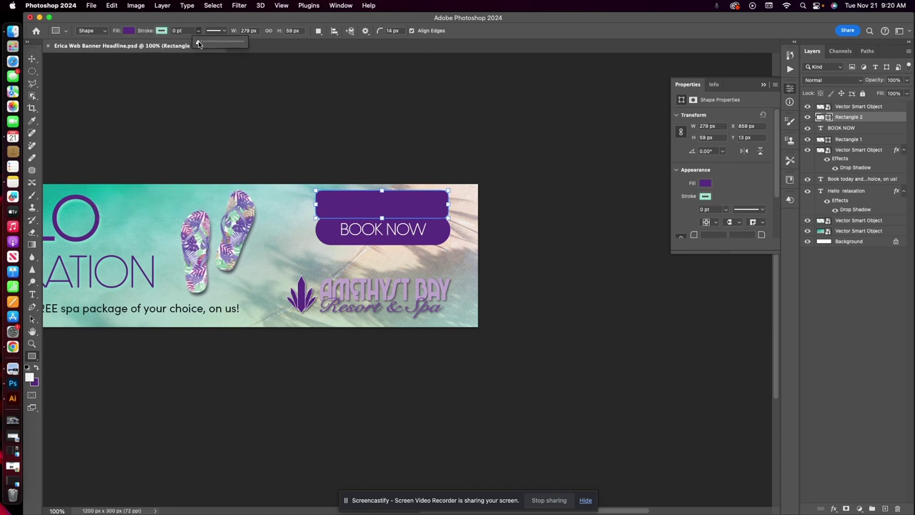
pyautogui.click(201, 45)
pyautogui.moveTo(203, 44); pyautogui.dragTo(207, 44)
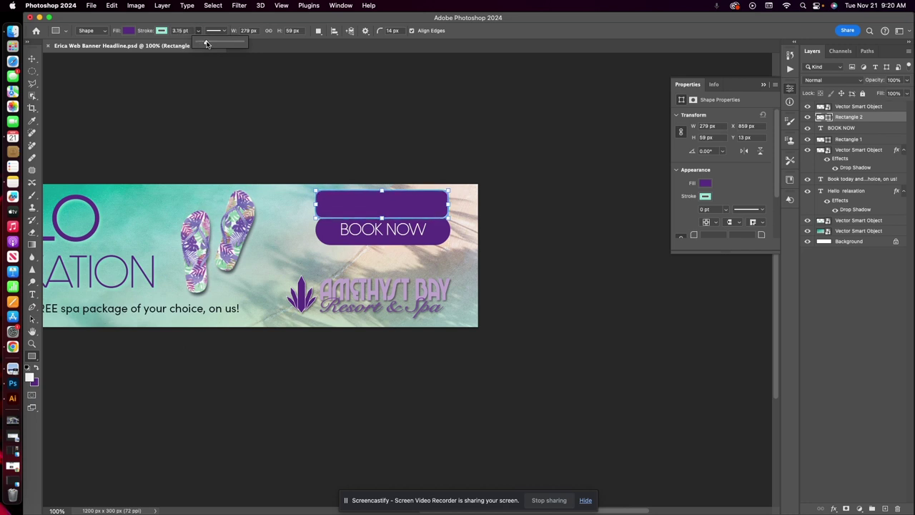
# Select the BOOK NOW text and Rectangle 1 layers and nudge them down to Y 104 px
pyautogui.click(32, 59)
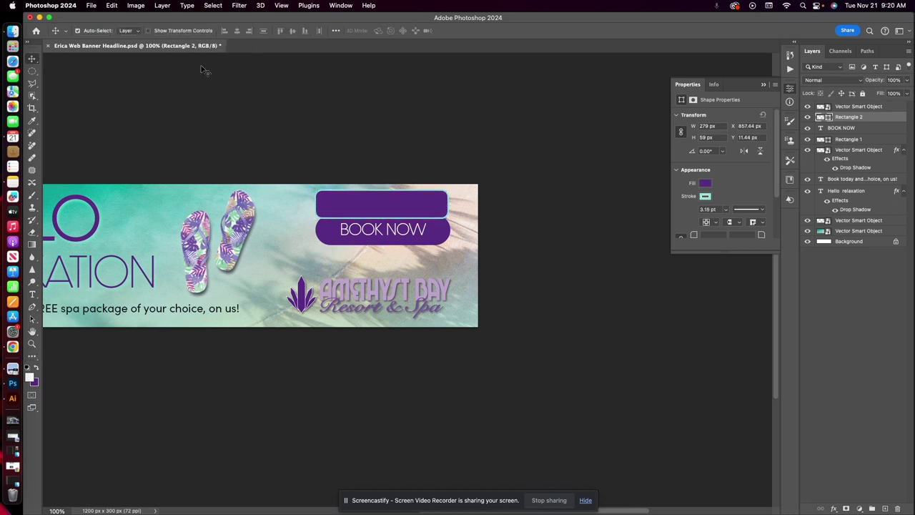
pyautogui.click(511, 147)
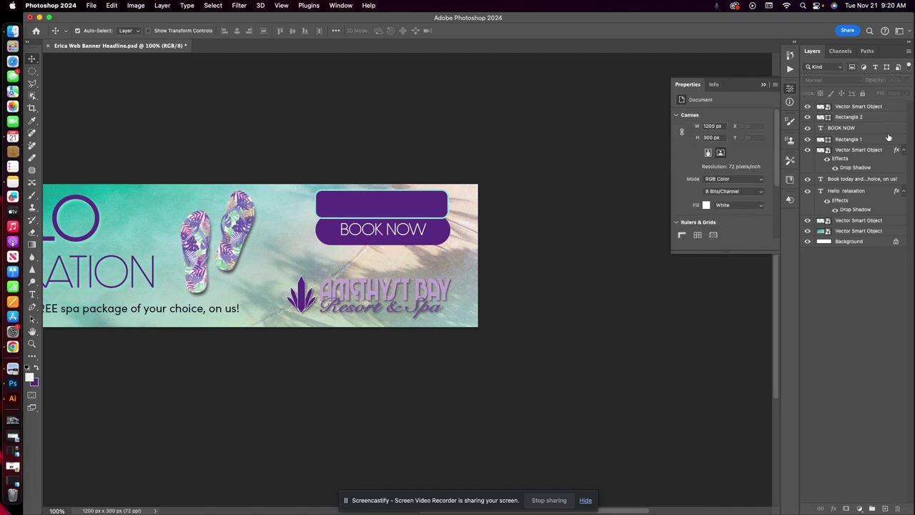
pyautogui.click(833, 131)
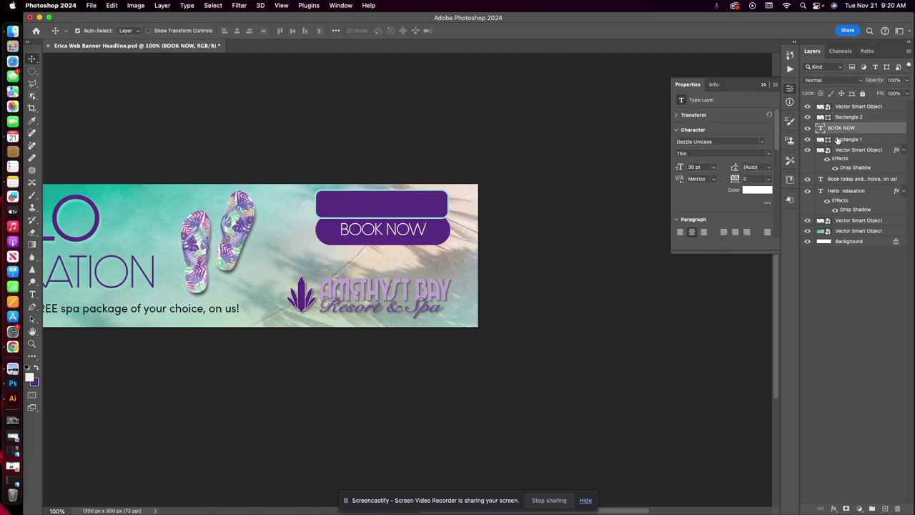
pyautogui.keyDown('shift'); pyautogui.click(837, 139); pyautogui.keyUp('shift')
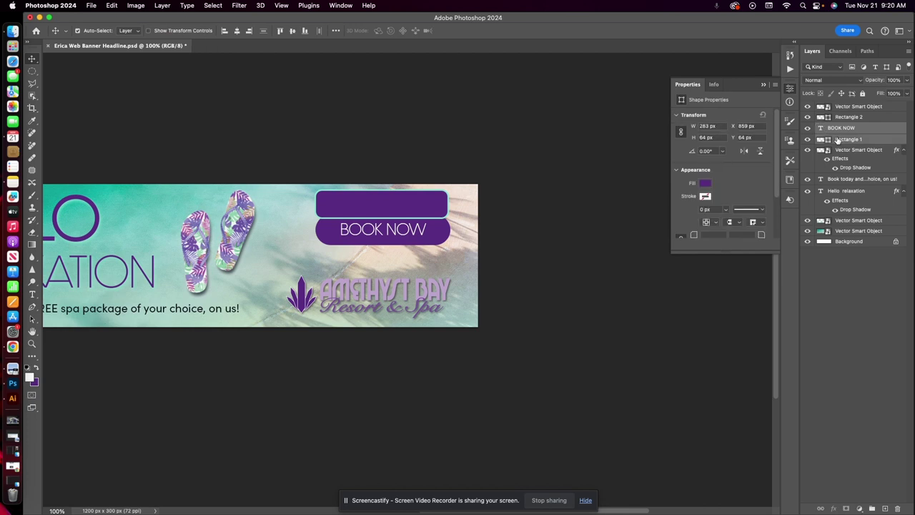
pyautogui.hotkey('shift', 'Down')
pyautogui.hotkey('shift', 'Down')
pyautogui.hotkey('shift', 'Down')
pyautogui.hotkey('shift', 'Down')
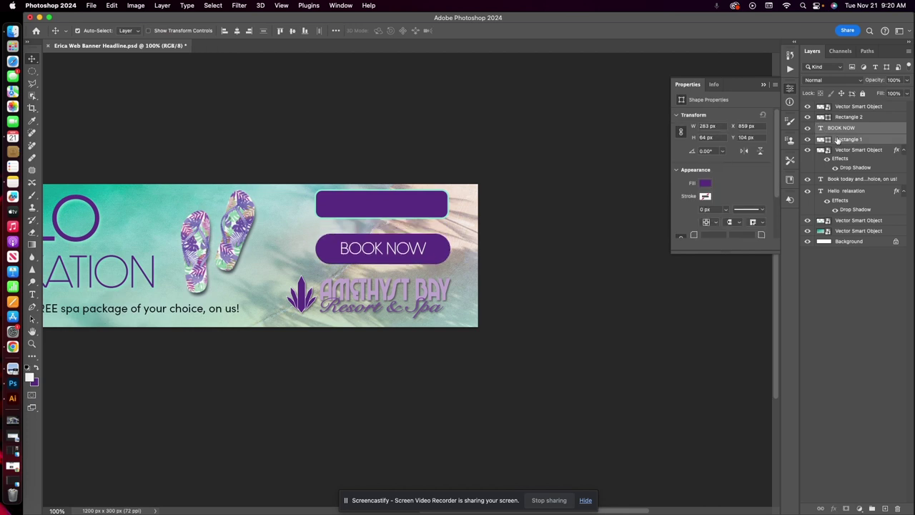
pyautogui.hscroll(-5, 386, 165)
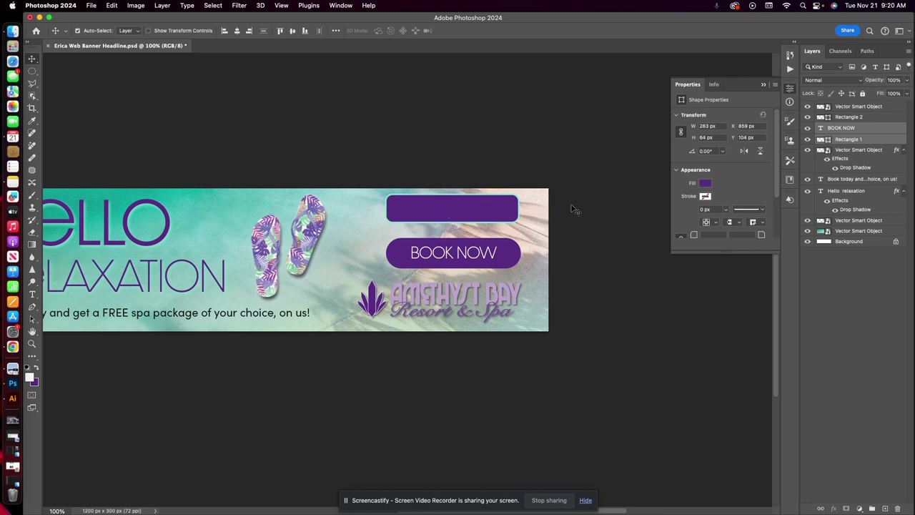
# Eyedrop mint teal 88e2d2 from Rectangle 2's outline as foreground, then select Rectangle 2
pyautogui.click(31, 378)
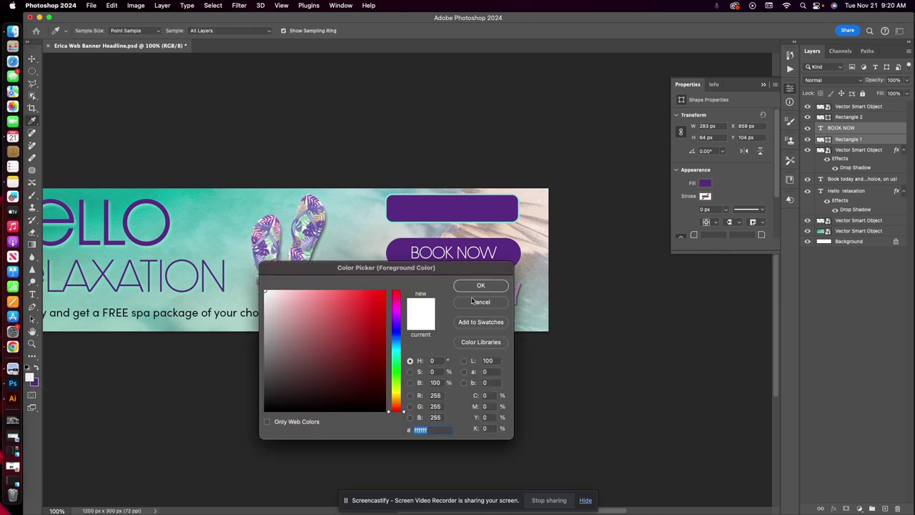
pyautogui.click(419, 220)
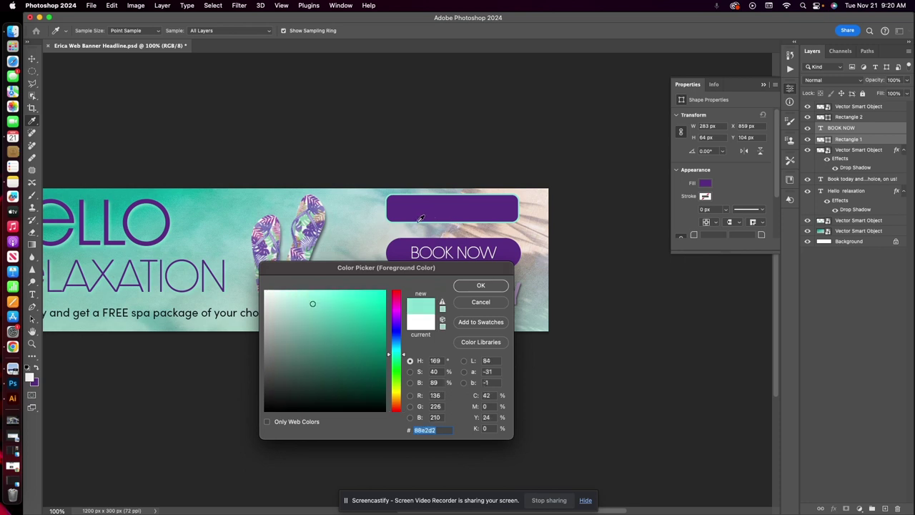
pyautogui.click(480, 286)
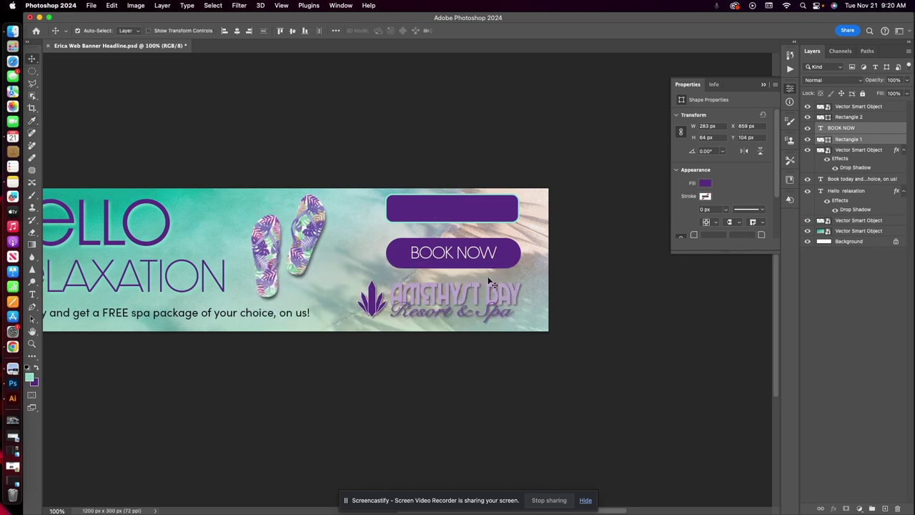
pyautogui.hscroll(4, 34, 381)
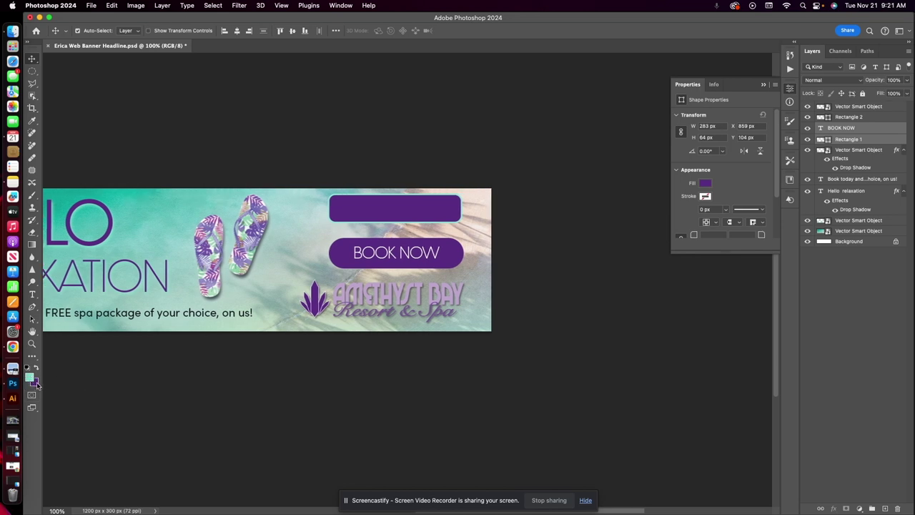
pyautogui.scroll(2, 33, 381)
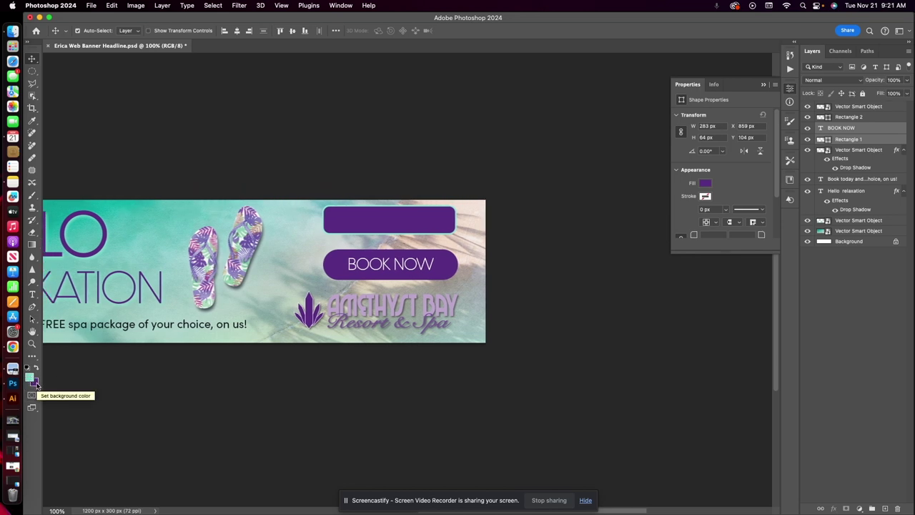
pyautogui.click(415, 227)
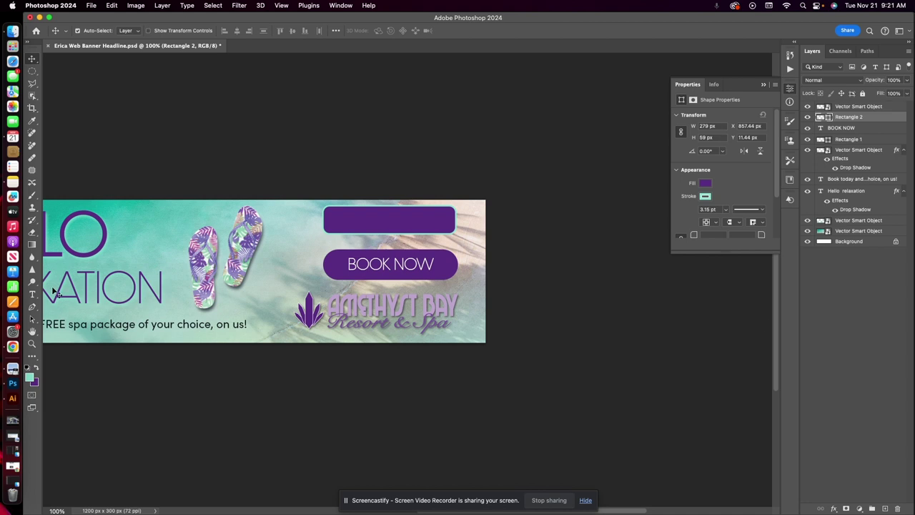
# Add a Gradient Overlay to Rectangle 2 using the Foreground to Background teal-to-purple preset
pyautogui.click(834, 509)
pyautogui.click(834, 509)
pyautogui.click(834, 509)
pyautogui.click(855, 474)
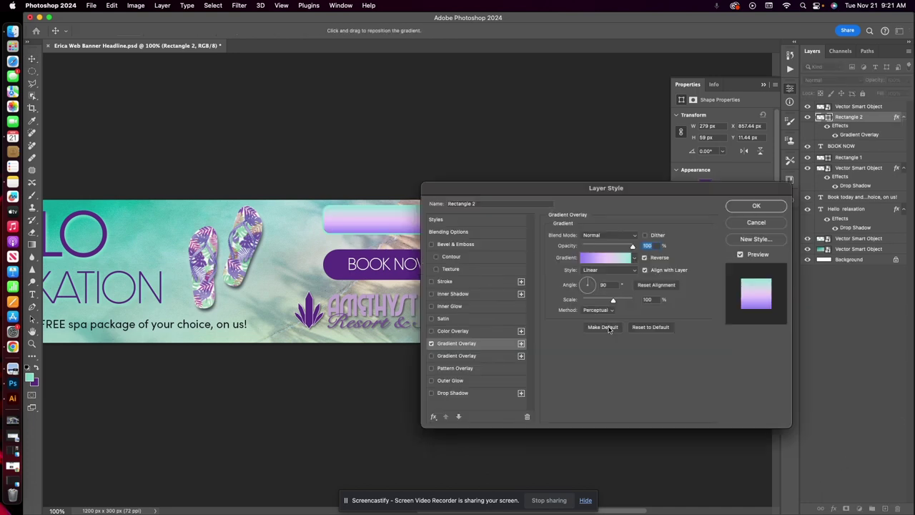
pyautogui.click(633, 259)
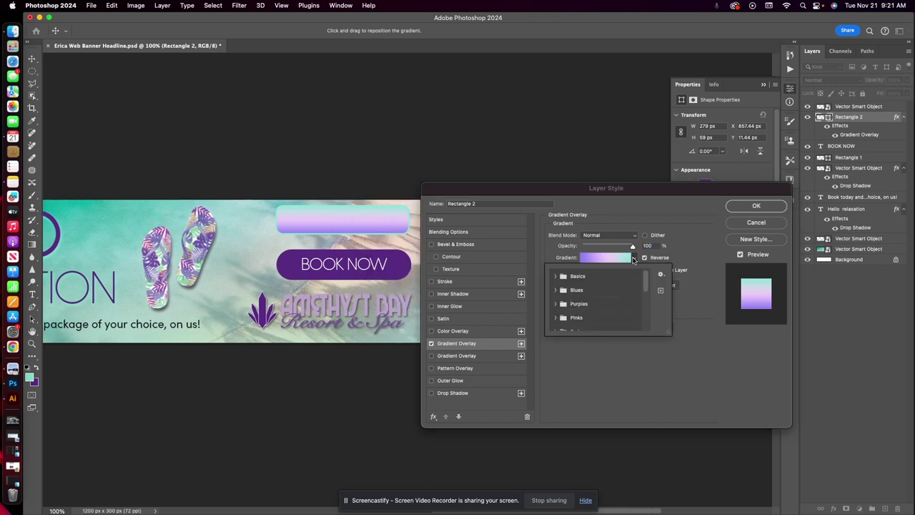
pyautogui.scroll(5, 628, 286)
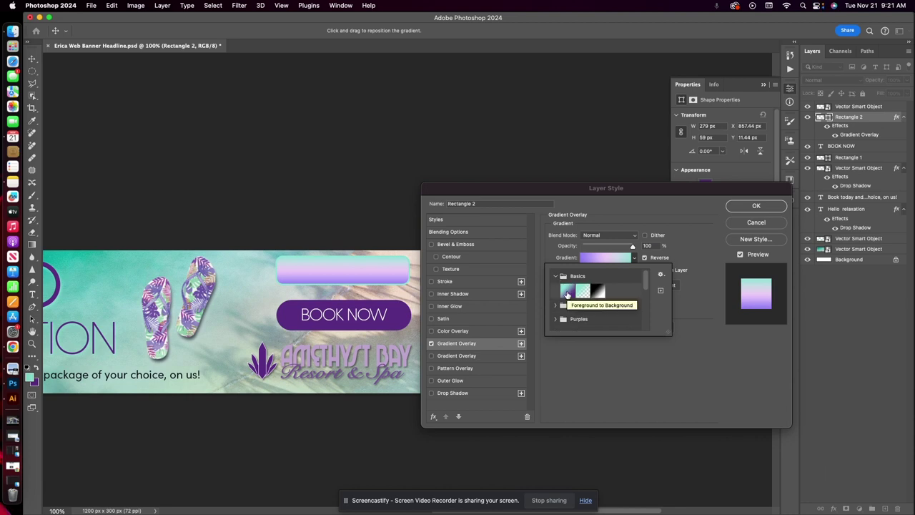
pyautogui.click(567, 294)
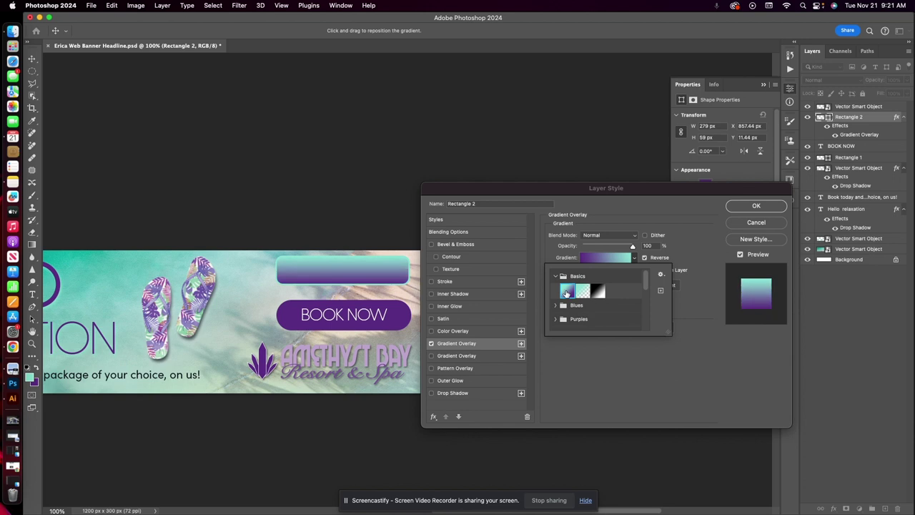
pyautogui.click(682, 230)
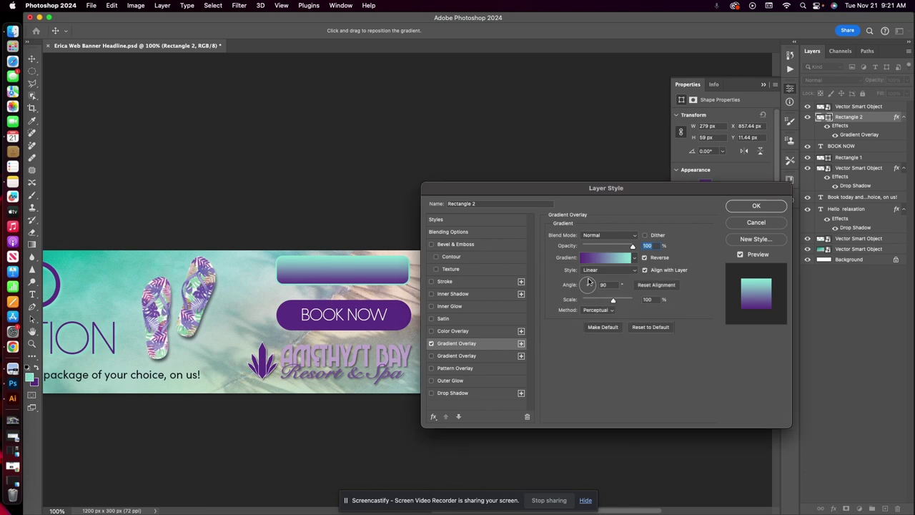
# Try radial and angle gradient styles at 150% scale, then return to linear
pyautogui.click(635, 270)
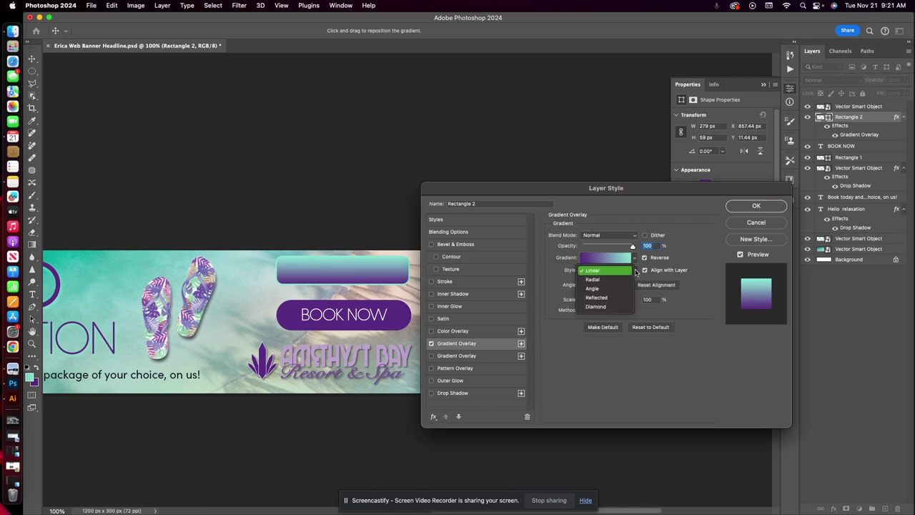
pyautogui.click(603, 279)
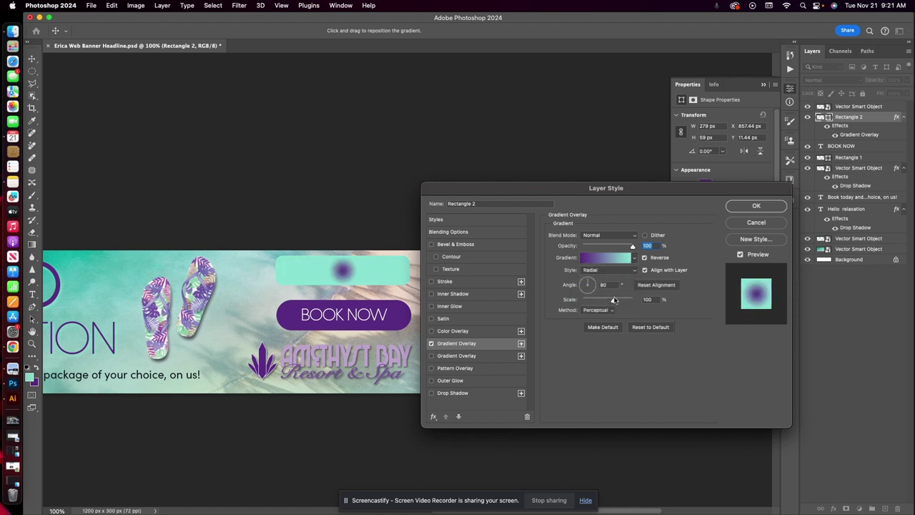
pyautogui.moveTo(614, 300); pyautogui.dragTo(687, 305)
pyautogui.hscroll(3, 636, 259)
pyautogui.click(636, 259)
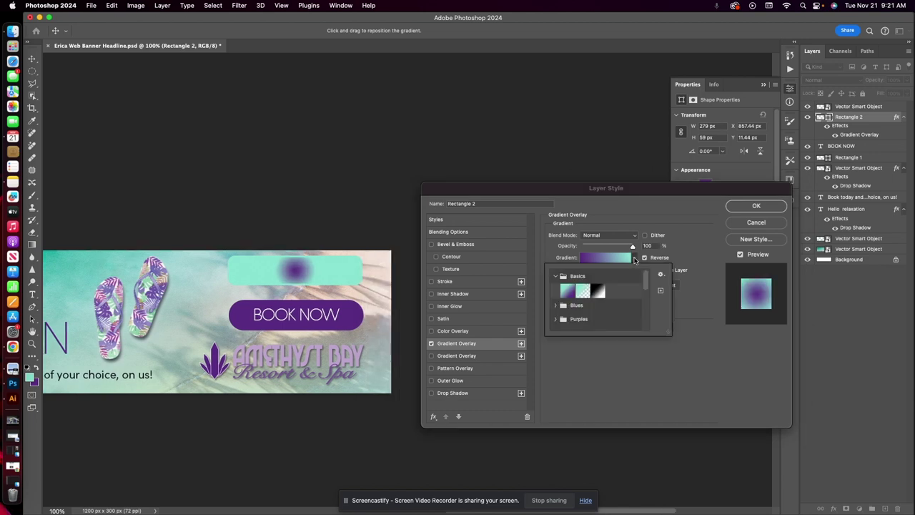
pyautogui.click(636, 258)
pyautogui.click(634, 271)
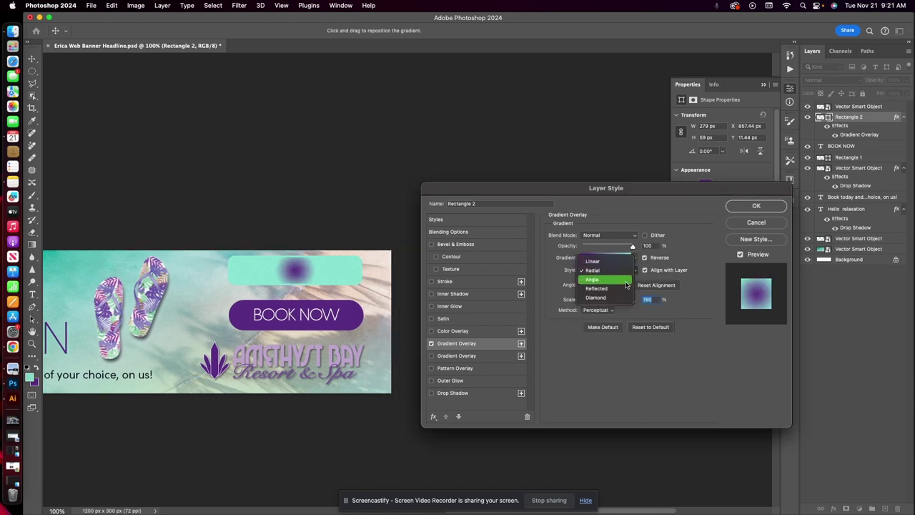
pyautogui.click(618, 280)
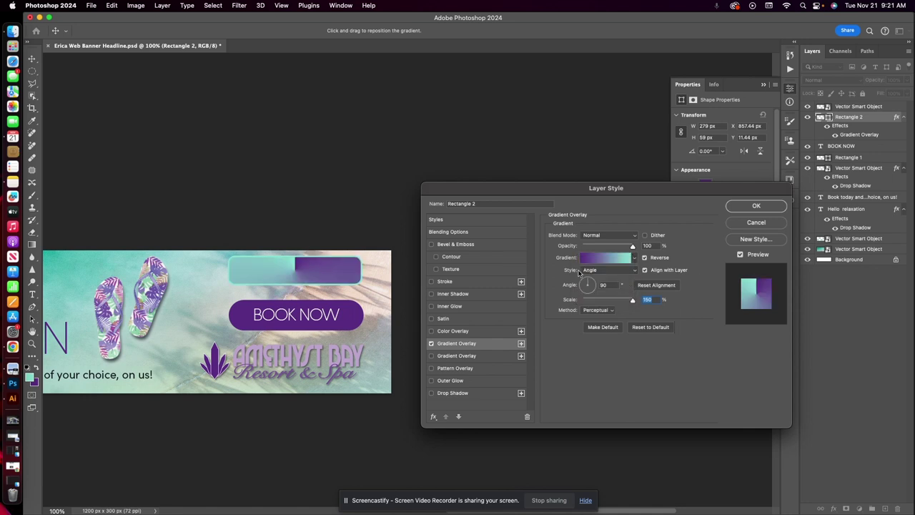
pyautogui.moveTo(589, 284); pyautogui.dragTo(592, 292)
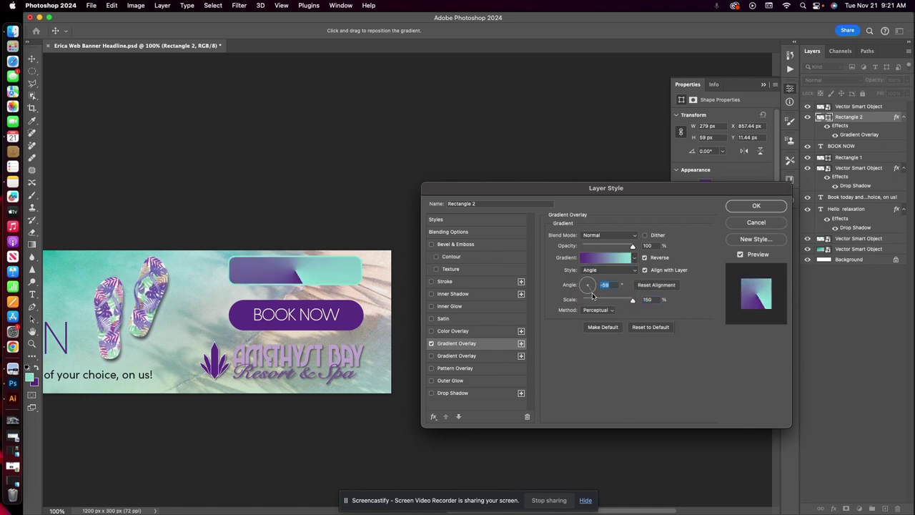
pyautogui.click(635, 270)
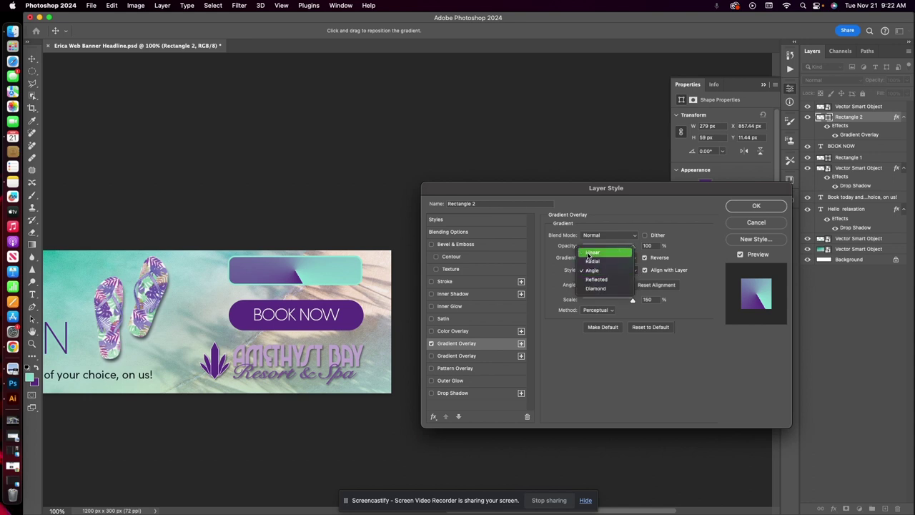
pyautogui.click(592, 256)
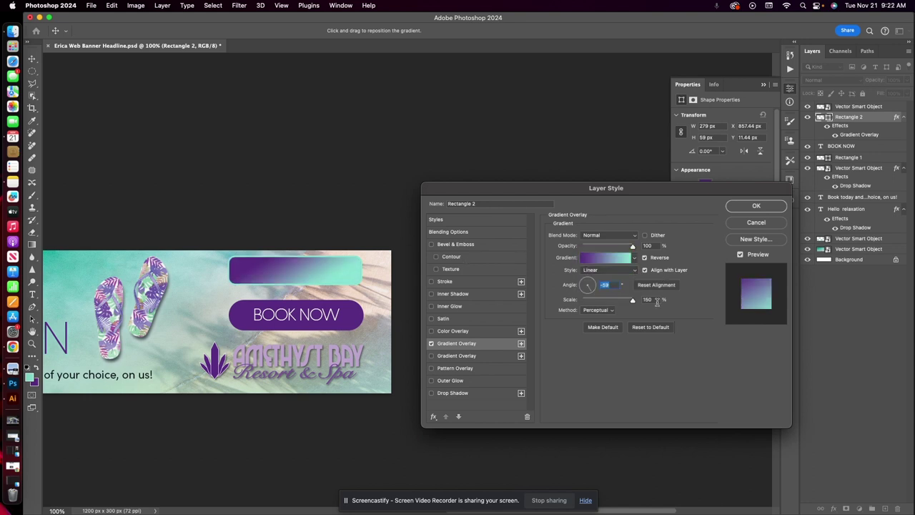
# Set the linear gradient's angle to exactly 90° and its scale to about 94%
pyautogui.click(587, 293)
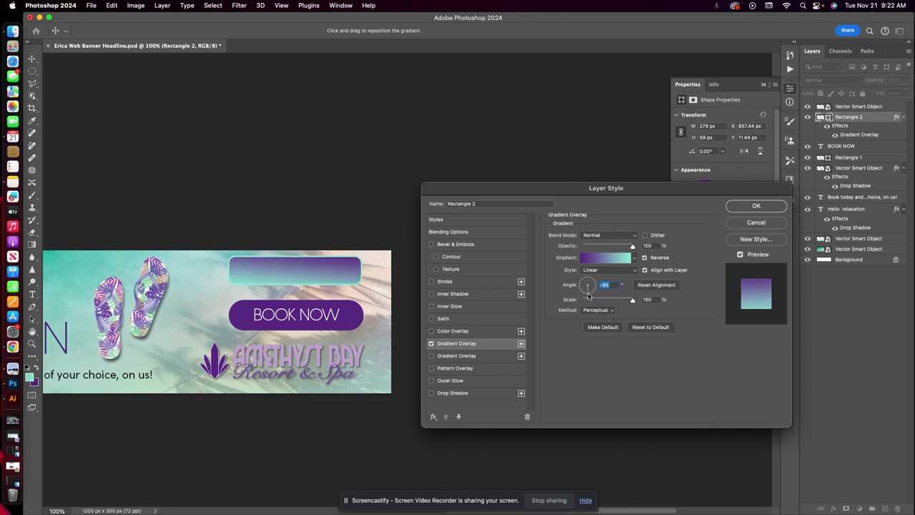
pyautogui.click(596, 281)
pyautogui.click(588, 281)
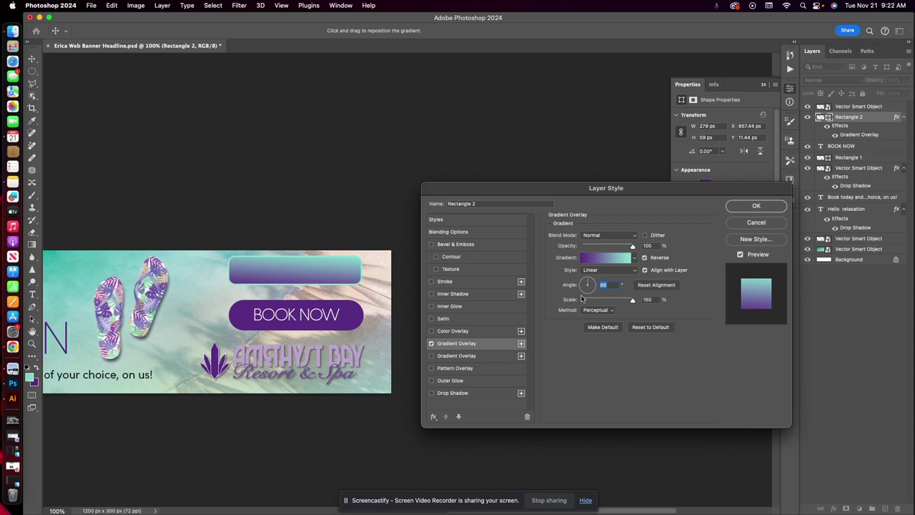
pyautogui.moveTo(631, 300); pyautogui.dragTo(588, 301)
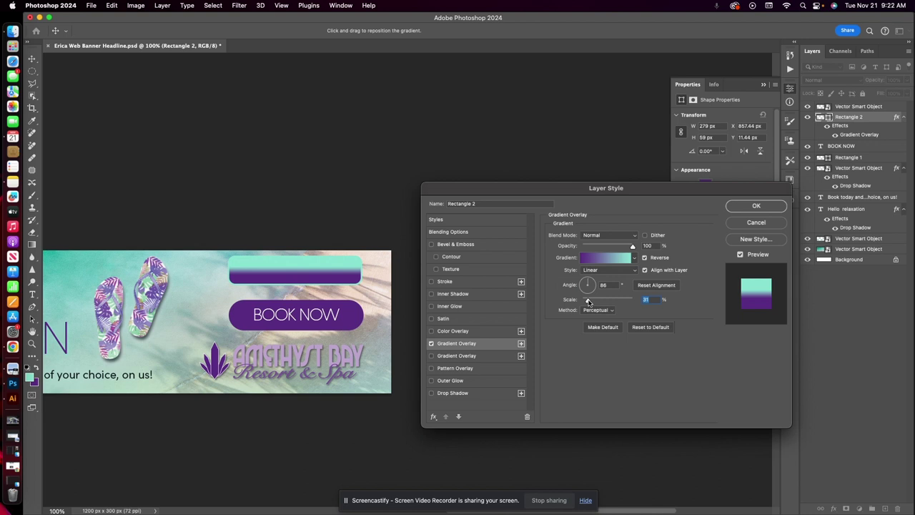
pyautogui.moveTo(588, 301); pyautogui.dragTo(568, 304)
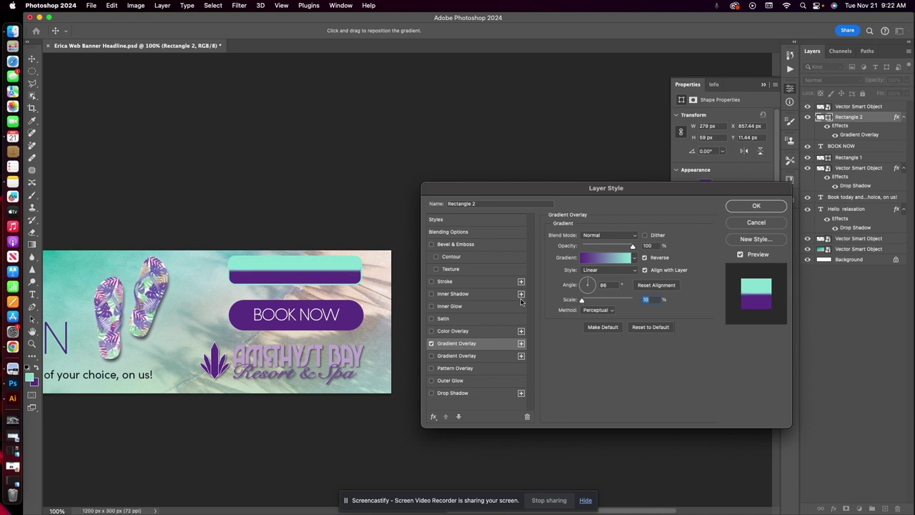
pyautogui.moveTo(581, 301); pyautogui.dragTo(612, 303)
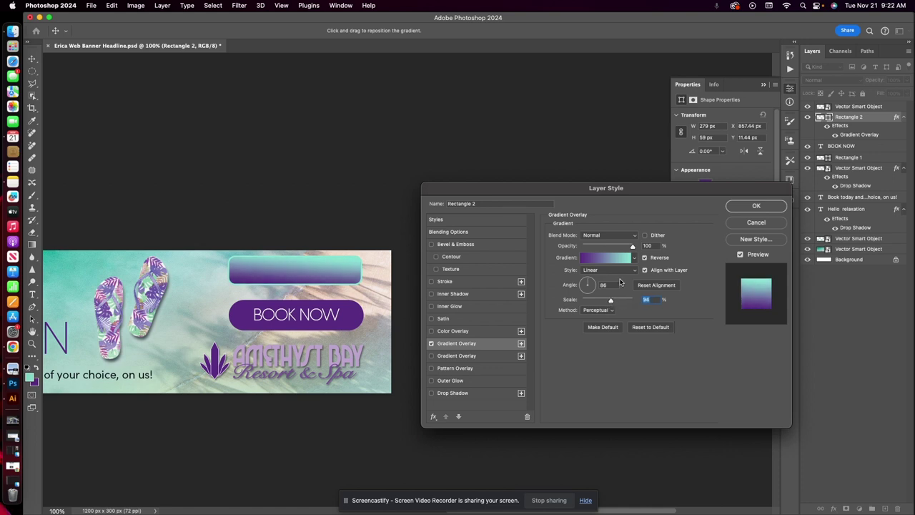
pyautogui.doubleClick(604, 285)
pyautogui.press('Up')
pyautogui.press('Up')
pyautogui.press('Up')
pyautogui.press('Up')
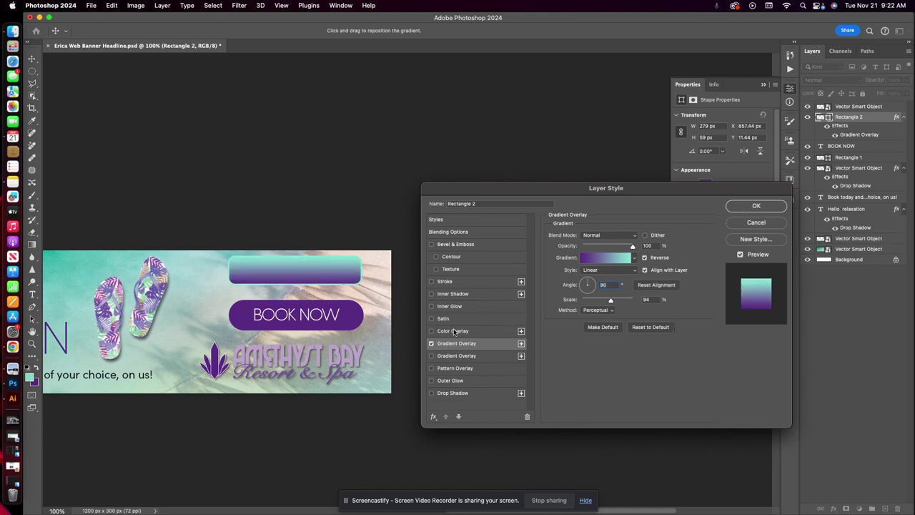
# Add a Drop Shadow at 52% opacity in the button's purple, sized 9 px
pyautogui.click(451, 393)
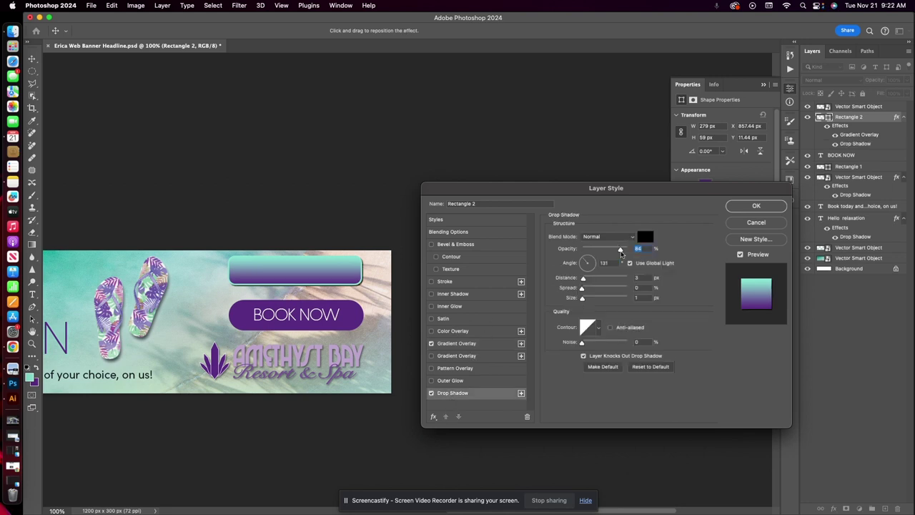
pyautogui.moveTo(621, 252); pyautogui.dragTo(605, 252)
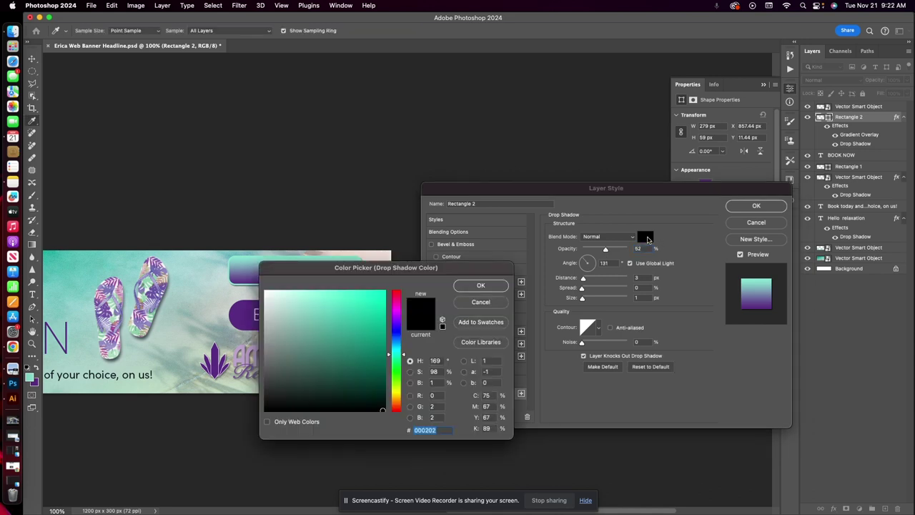
pyautogui.hscroll(3, 647, 238)
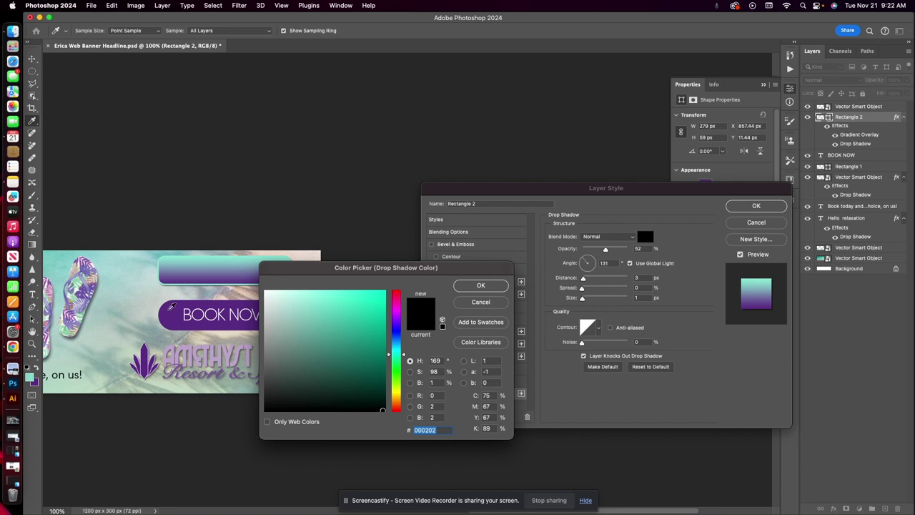
pyautogui.click(172, 307)
pyautogui.click(476, 286)
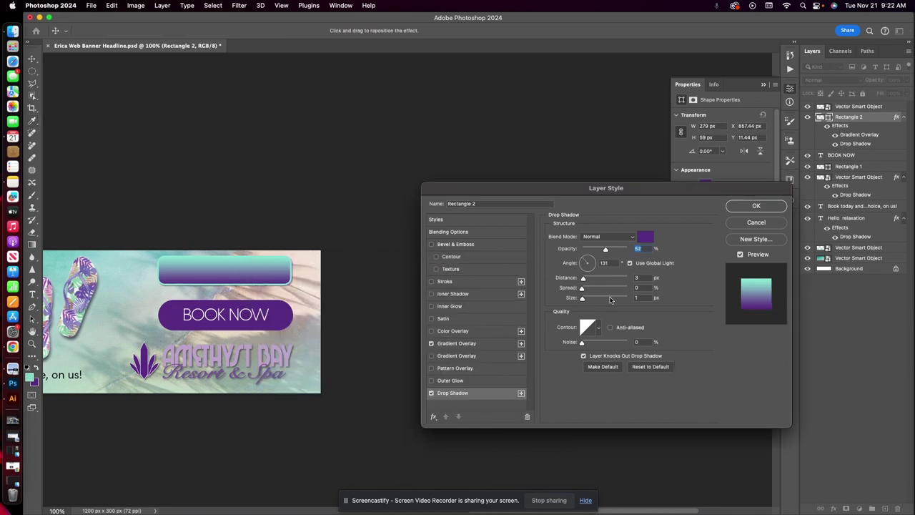
pyautogui.moveTo(584, 300); pyautogui.dragTo(586, 299)
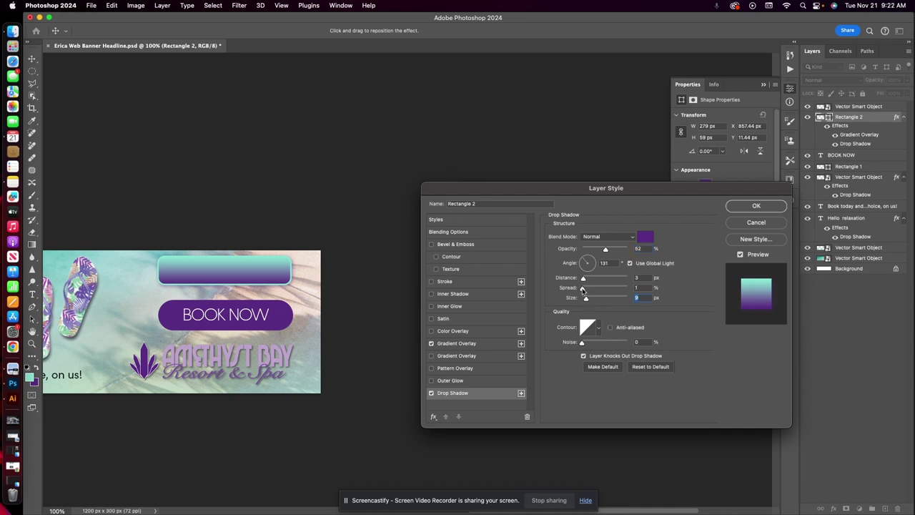
# Set shadow spread 1%, distance 7 px, untick Use Global Light, angle 73°, and apply
pyautogui.click(583, 288)
pyautogui.moveTo(582, 279); pyautogui.dragTo(590, 262)
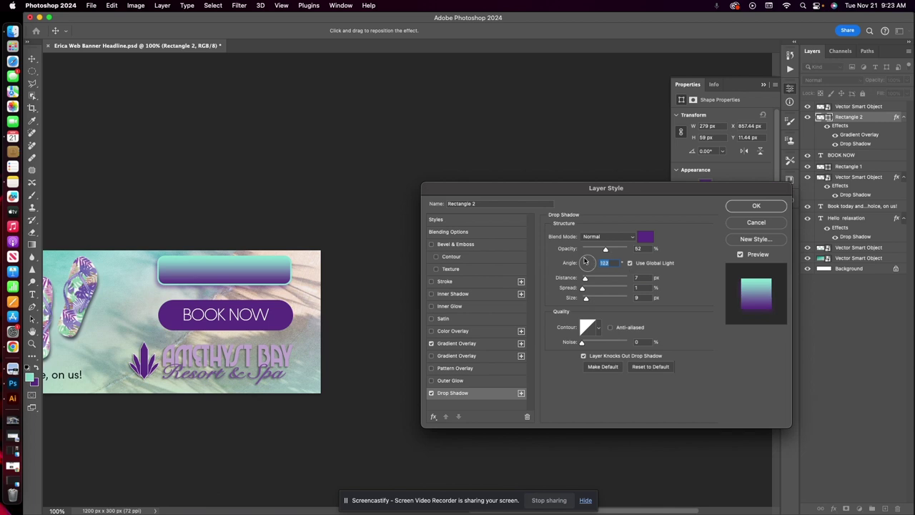
pyautogui.moveTo(584, 262); pyautogui.dragTo(582, 268)
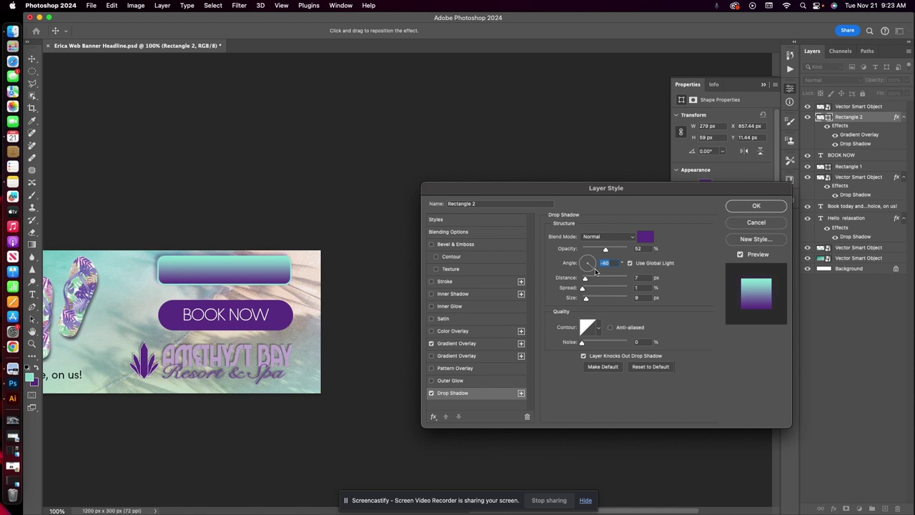
pyautogui.click(594, 261)
pyautogui.moveTo(594, 262); pyautogui.dragTo(590, 259)
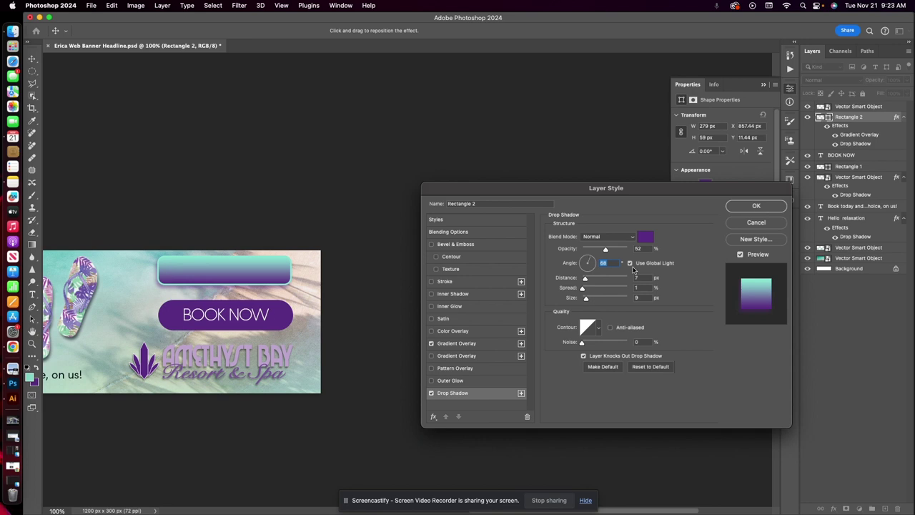
pyautogui.click(630, 263)
pyautogui.click(593, 267)
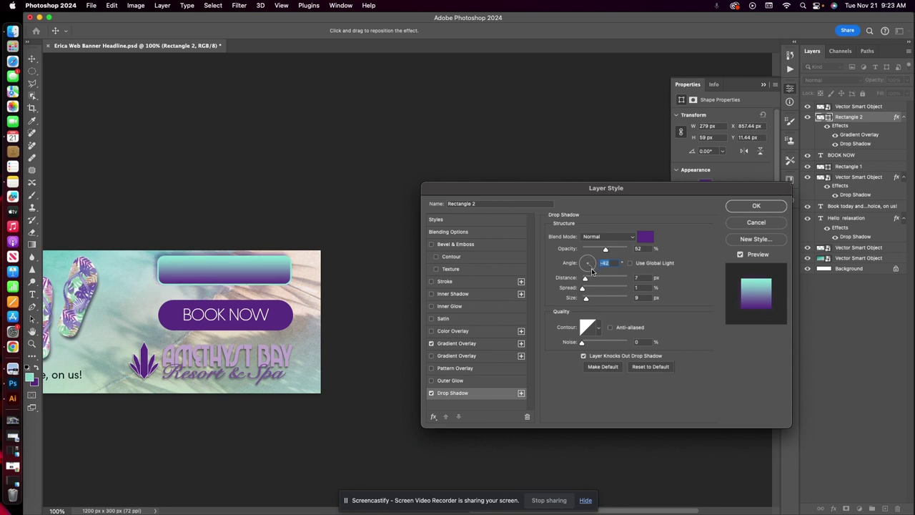
pyautogui.click(581, 262)
pyautogui.moveTo(582, 262); pyautogui.dragTo(592, 262)
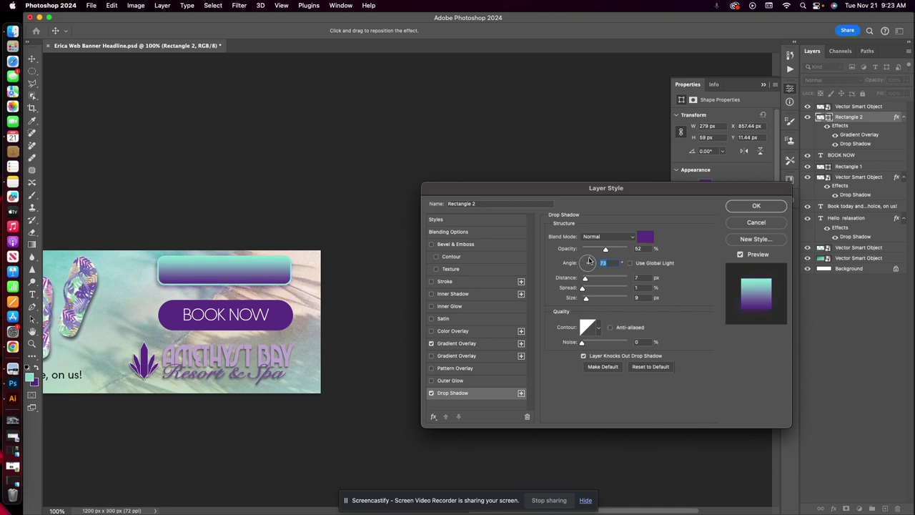
pyautogui.click(757, 206)
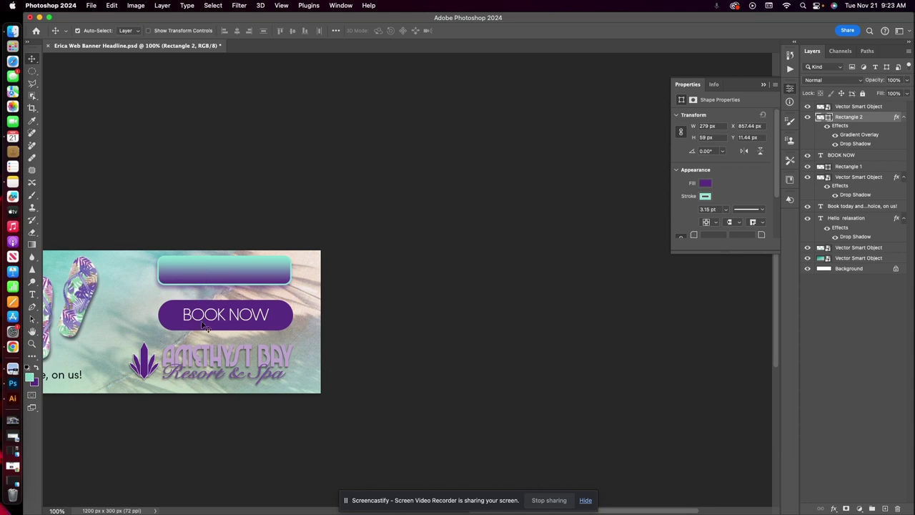
# Delete the gradient Rectangle 2 layer above BOOK NOW
pyautogui.hscroll(-5, 270, 321)
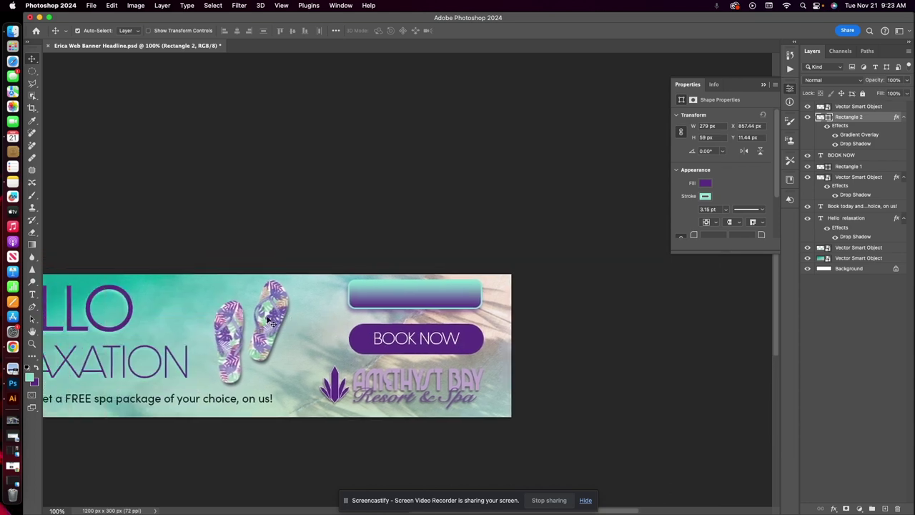
pyautogui.hscroll(-5, 269, 321)
pyautogui.scroll(-2, 269, 321)
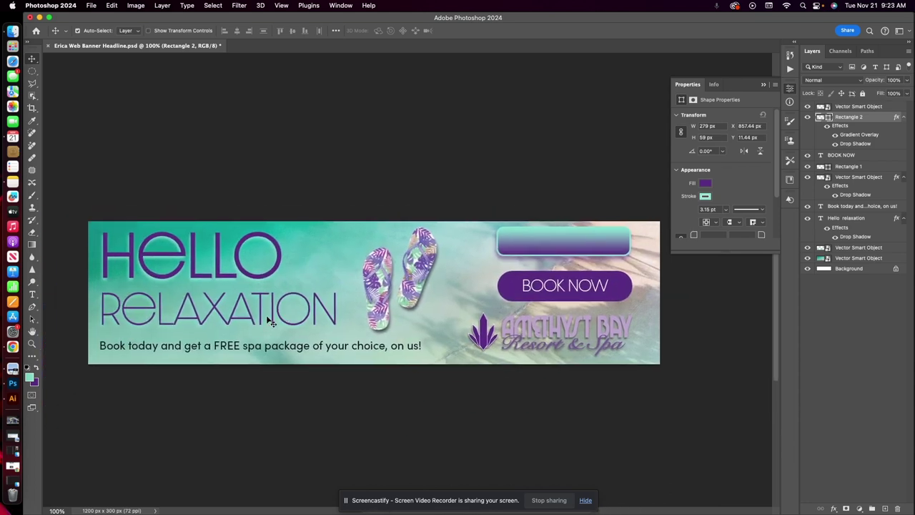
pyautogui.hscroll(-1, 270, 322)
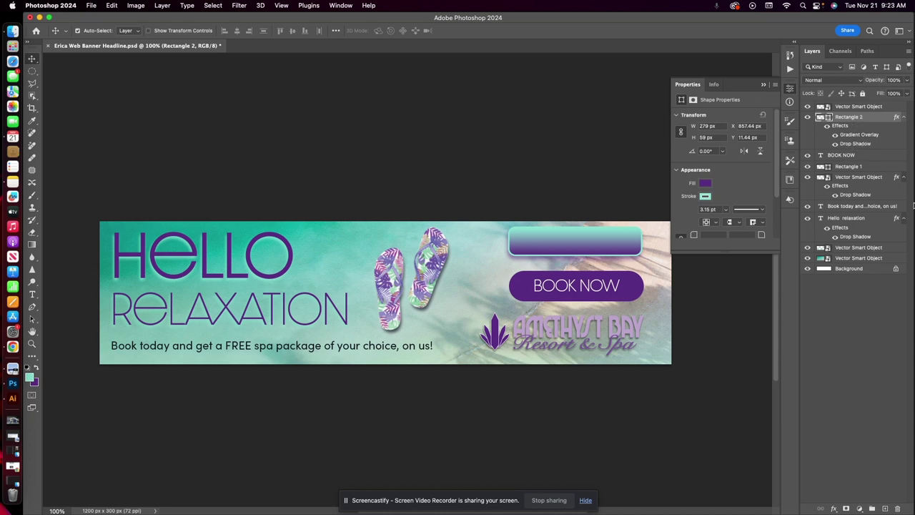
pyautogui.click(897, 508)
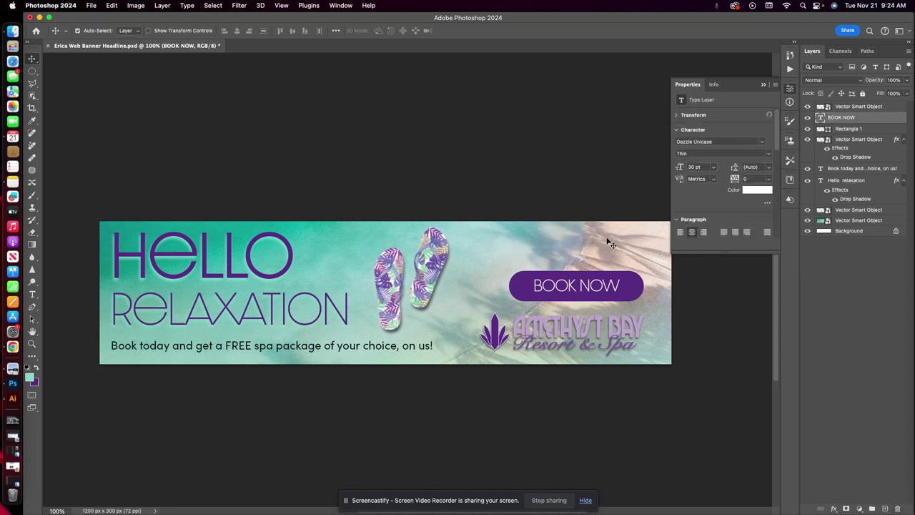
# Drag BOOK NOW and Rectangle 1 up to Y 57 px, then select only Rectangle 1
pyautogui.keyDown('shift'); pyautogui.click(844, 130); pyautogui.keyUp('shift')
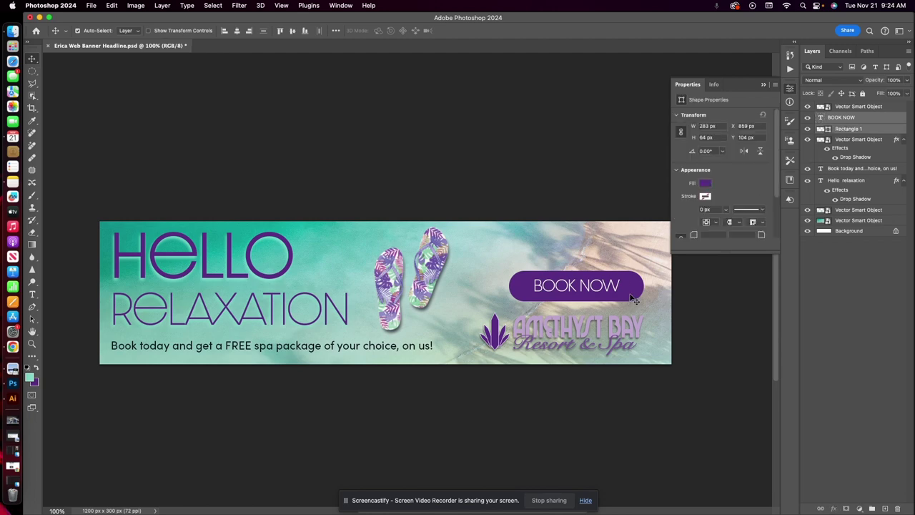
pyautogui.moveTo(633, 301); pyautogui.dragTo(629, 276)
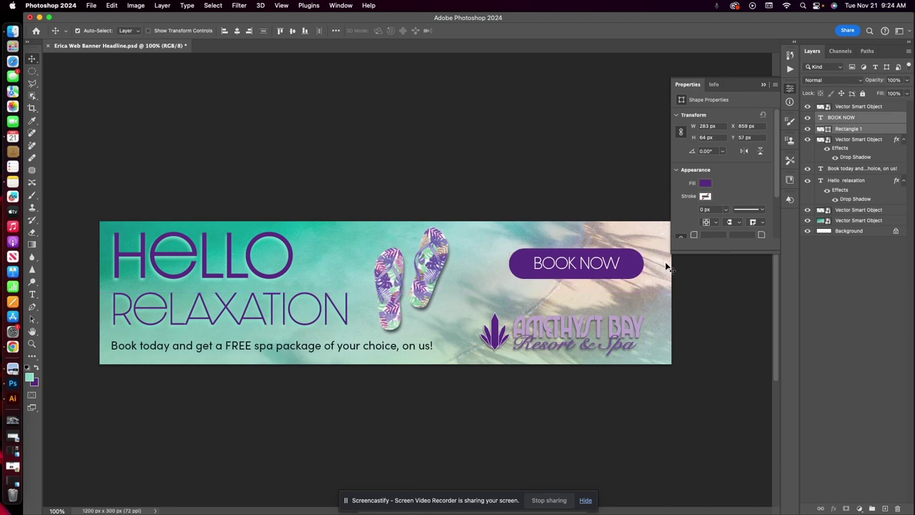
pyautogui.click(848, 130)
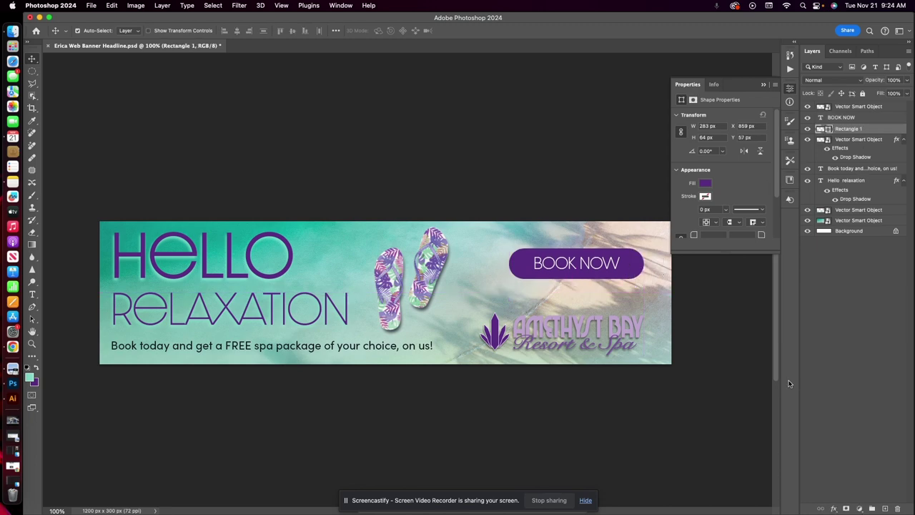
# Add an outside Stroke to Rectangle 1 in light teal 88e2d2, sized 2 px
pyautogui.click(833, 508)
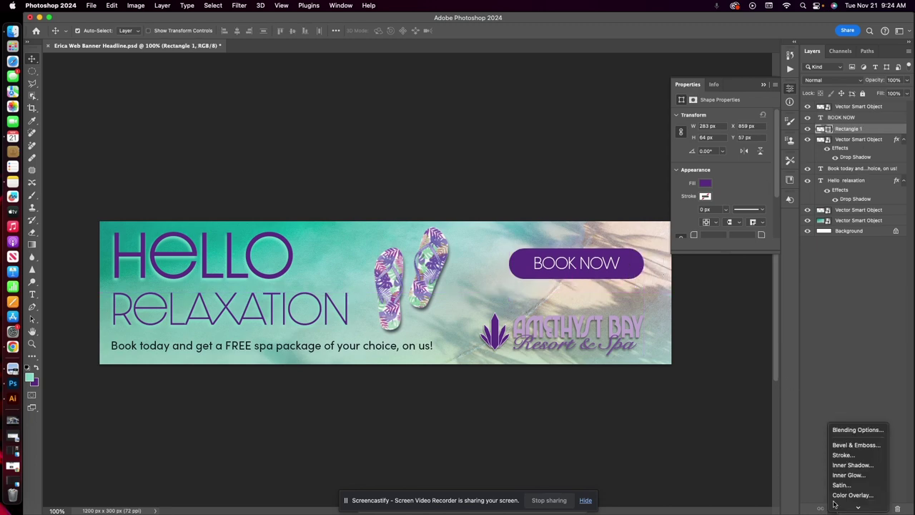
pyautogui.click(841, 455)
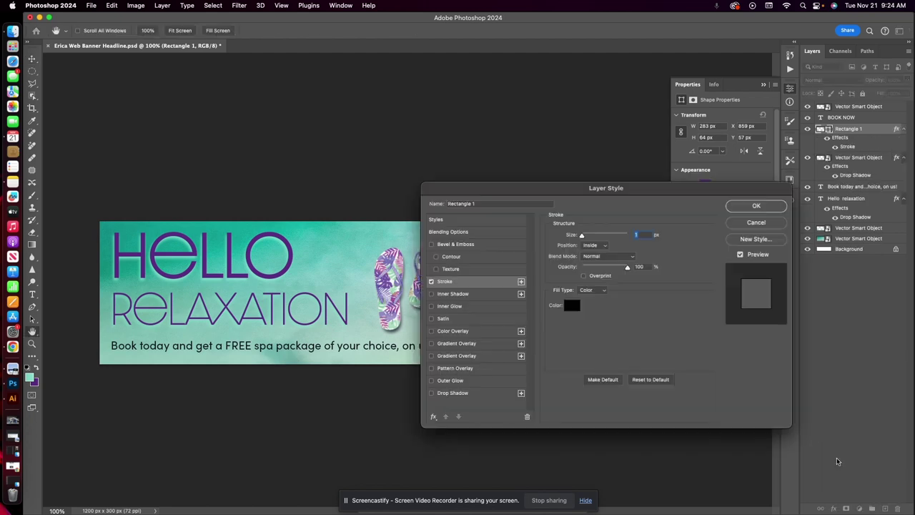
pyautogui.moveTo(680, 190); pyautogui.dragTo(363, 93)
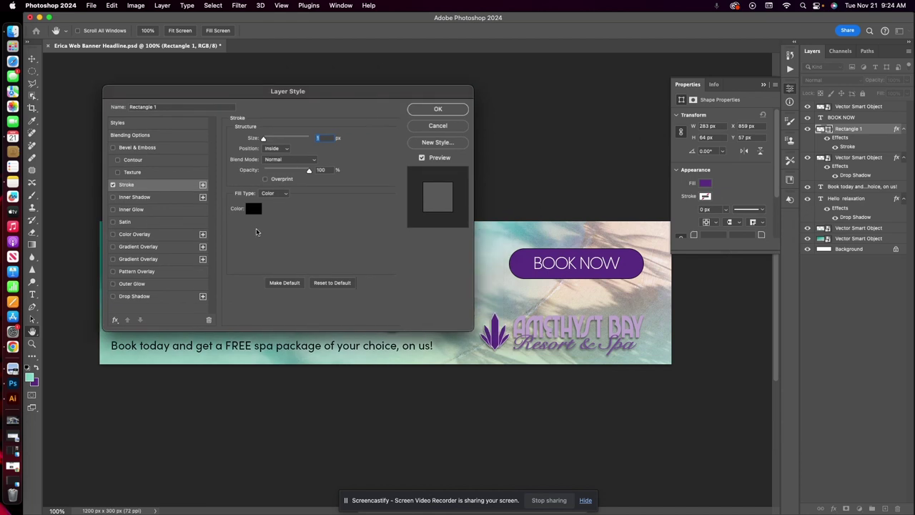
pyautogui.click(255, 209)
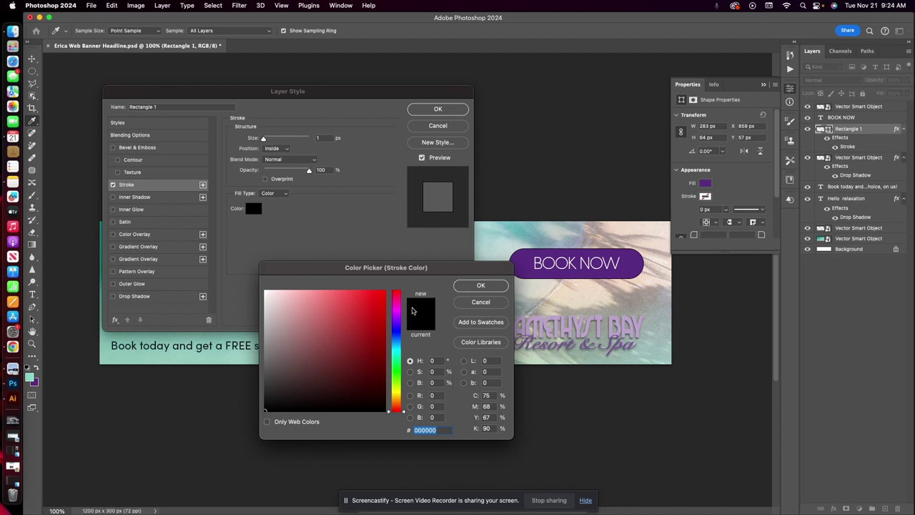
pyautogui.moveTo(418, 265); pyautogui.dragTo(639, 245)
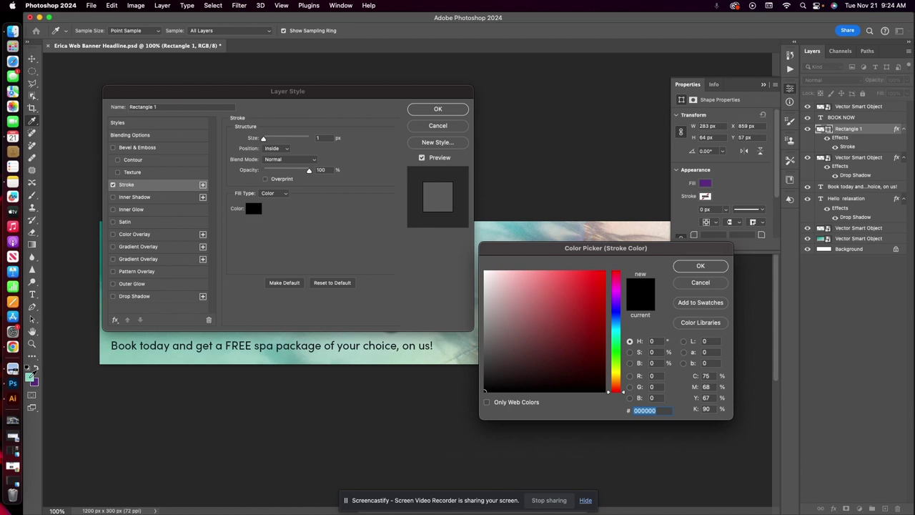
pyautogui.click(29, 375)
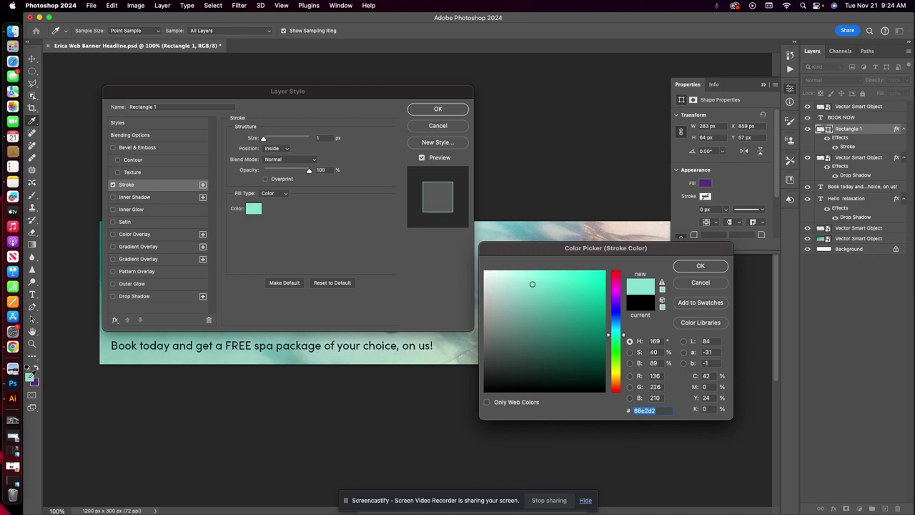
pyautogui.click(701, 266)
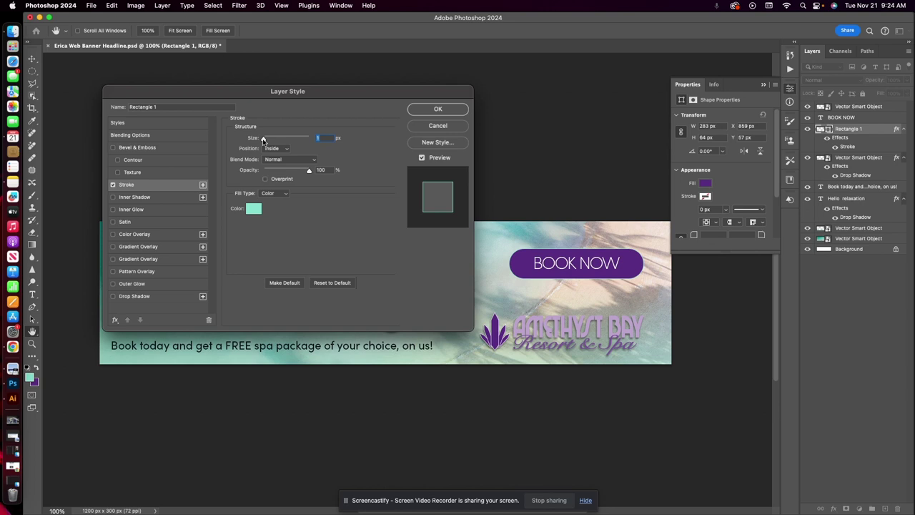
pyautogui.moveTo(263, 140)
pyautogui.mouseDown()
pyautogui.moveTo(280, 140)
pyautogui.moveTo(269, 144)
pyautogui.mouseUp()
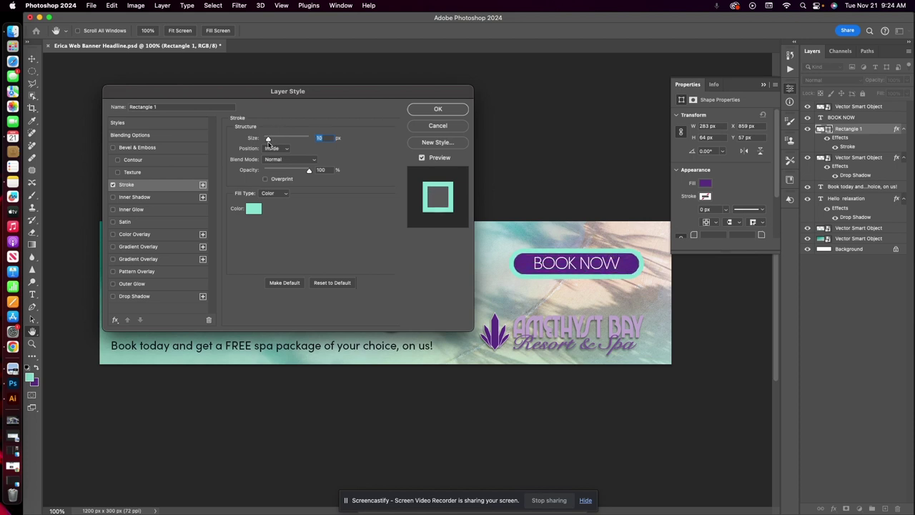
pyautogui.moveTo(269, 144); pyautogui.dragTo(266, 144)
pyautogui.click(285, 150)
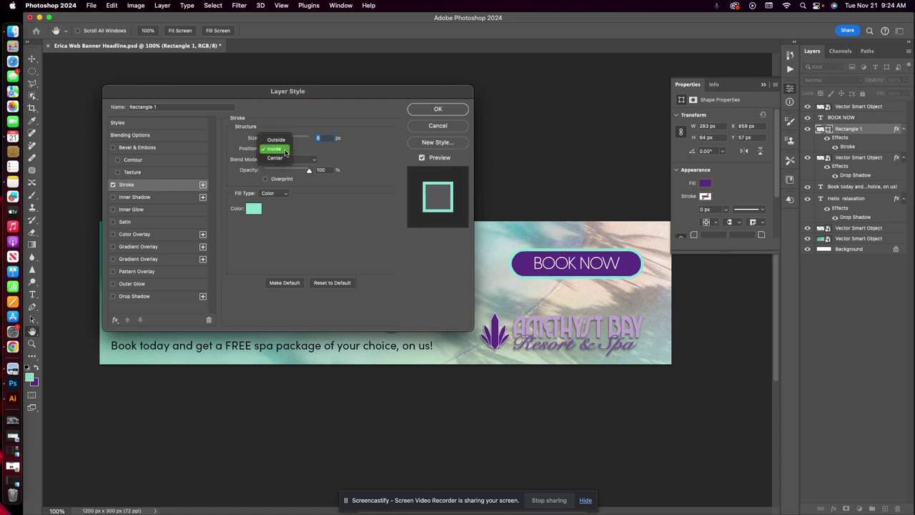
pyautogui.click(277, 140)
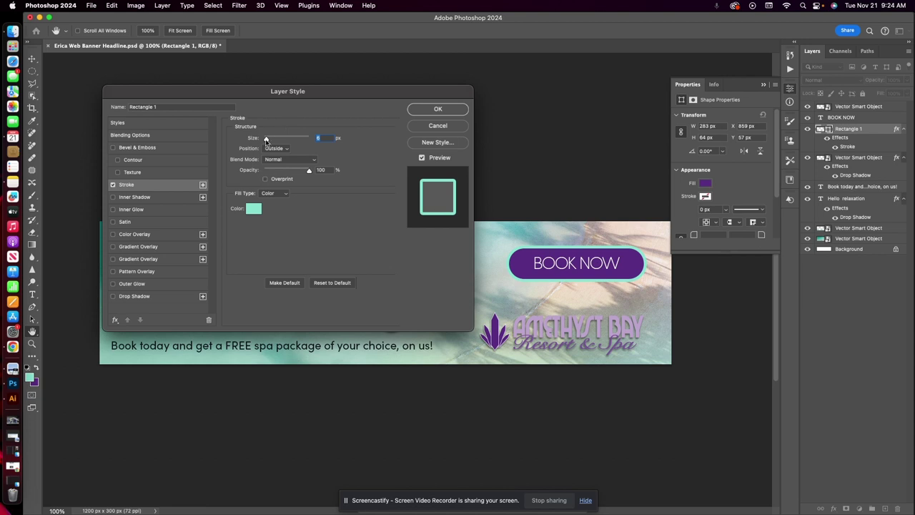
pyautogui.moveTo(267, 141); pyautogui.dragTo(264, 141)
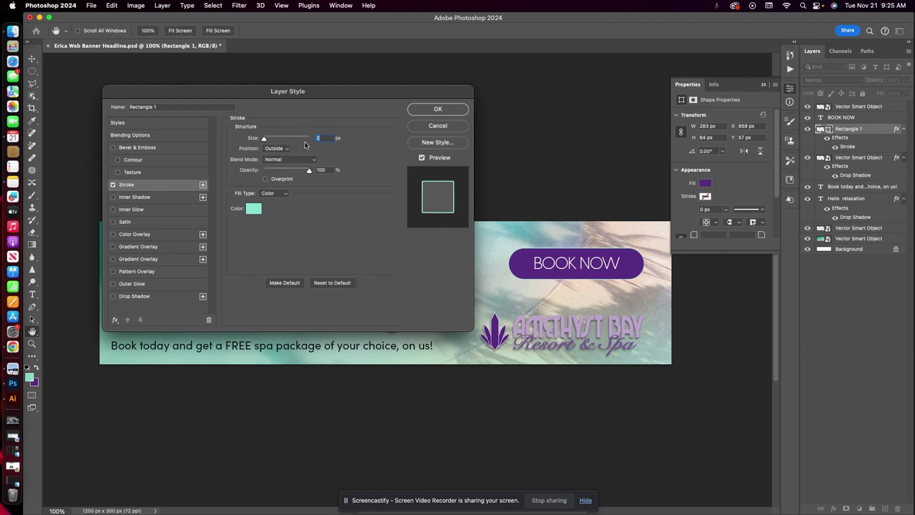
# Switch the stroke fill to the teal-to-purple gradient preset and widen it to 4 px
pyautogui.click(286, 194)
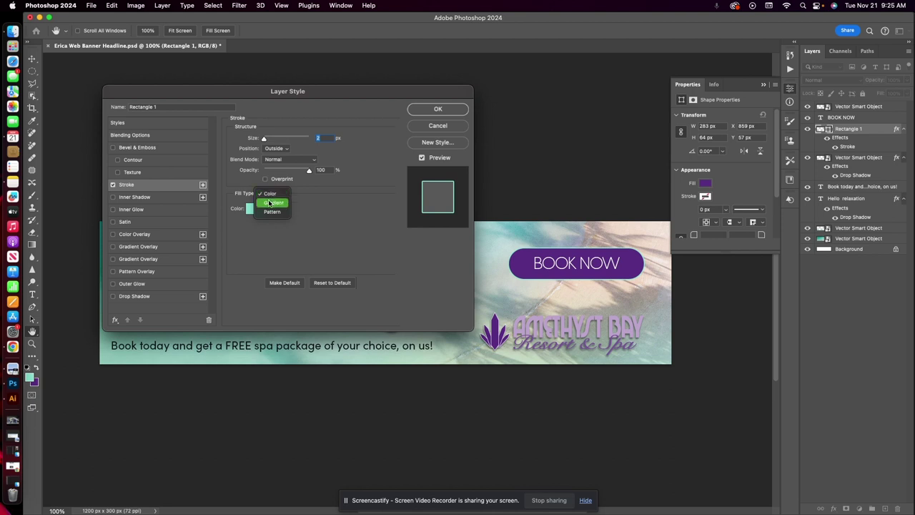
pyautogui.click(278, 203)
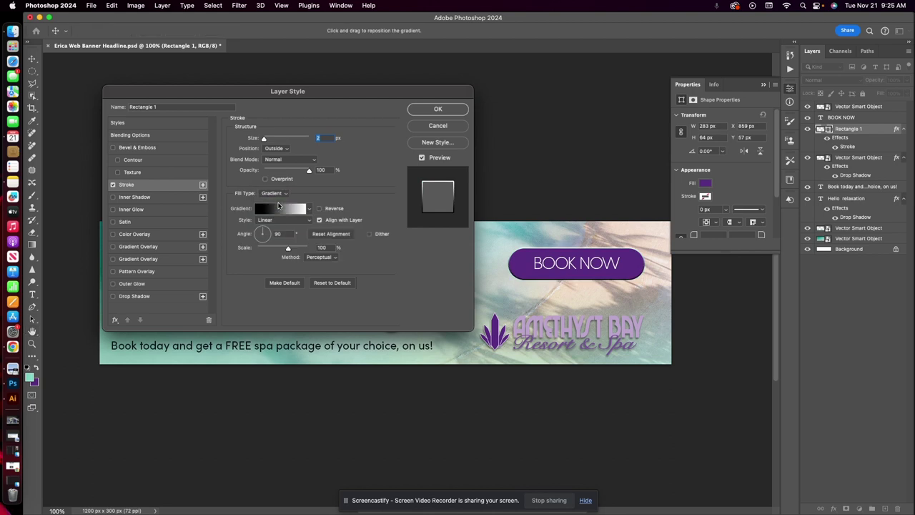
pyautogui.click(309, 209)
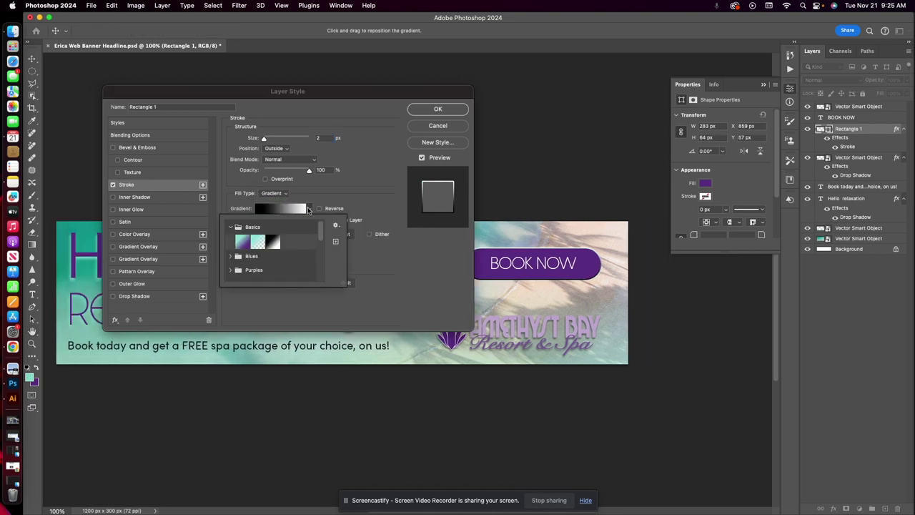
pyautogui.click(243, 244)
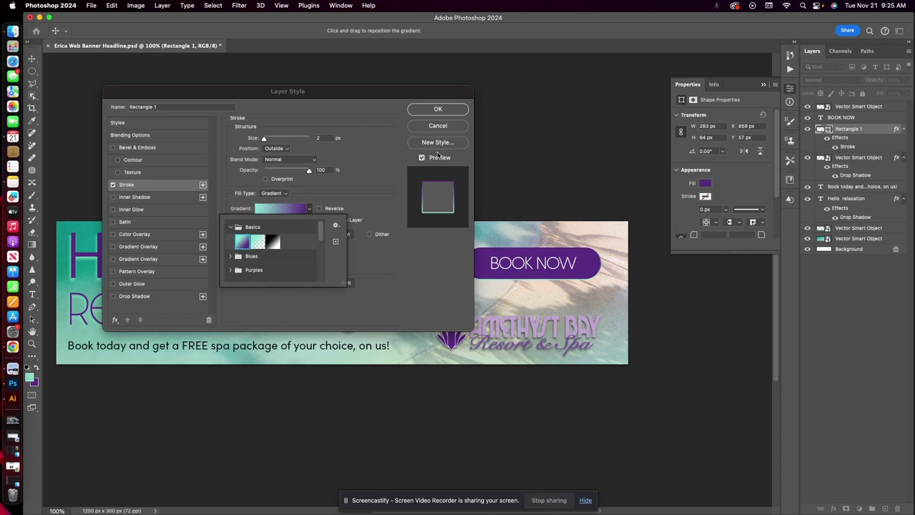
pyautogui.click(366, 185)
pyautogui.moveTo(264, 138); pyautogui.dragTo(264, 141)
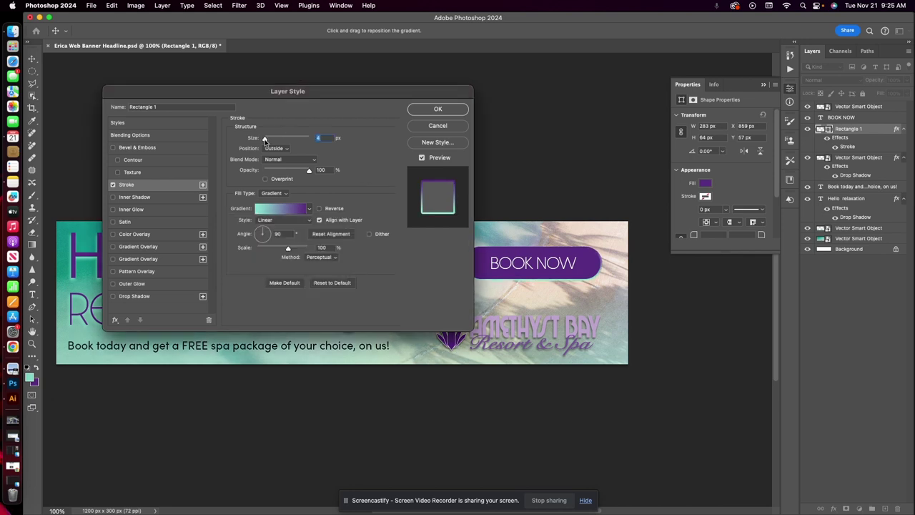
# Add an Inner Shadow at 13% opacity and apply the button's layer styles
pyautogui.click(113, 197)
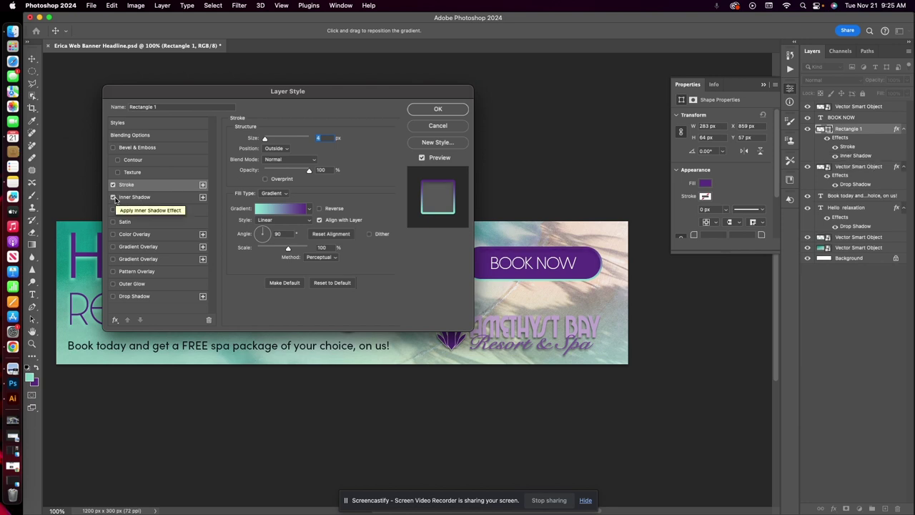
pyautogui.click(135, 198)
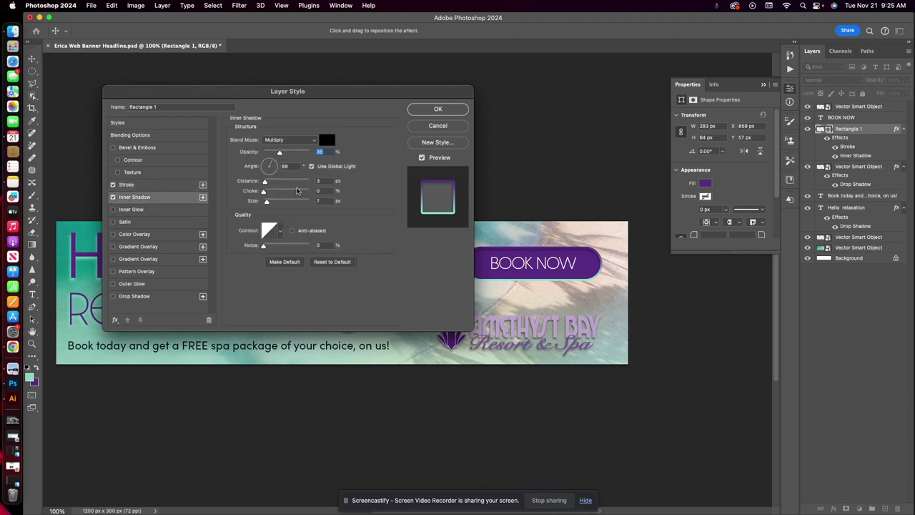
pyautogui.moveTo(280, 156); pyautogui.dragTo(270, 155)
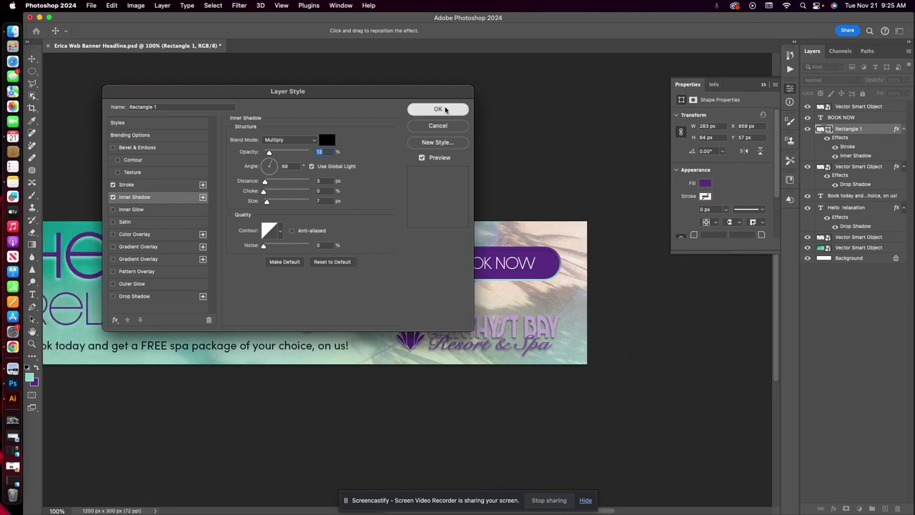
pyautogui.click(446, 108)
# Zoom in on the BOOK NOW button, back out to 100%, then to 200%
pyautogui.click(32, 343)
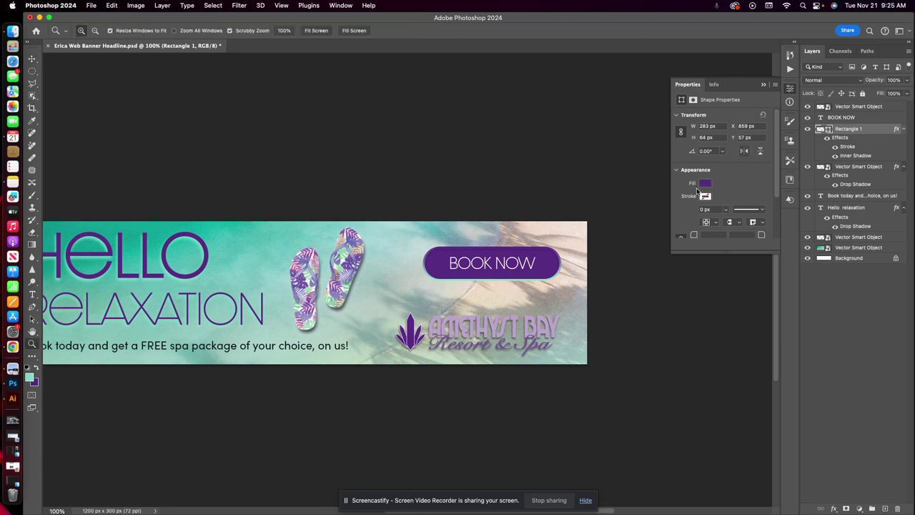
pyautogui.click(504, 262)
pyautogui.click(528, 240)
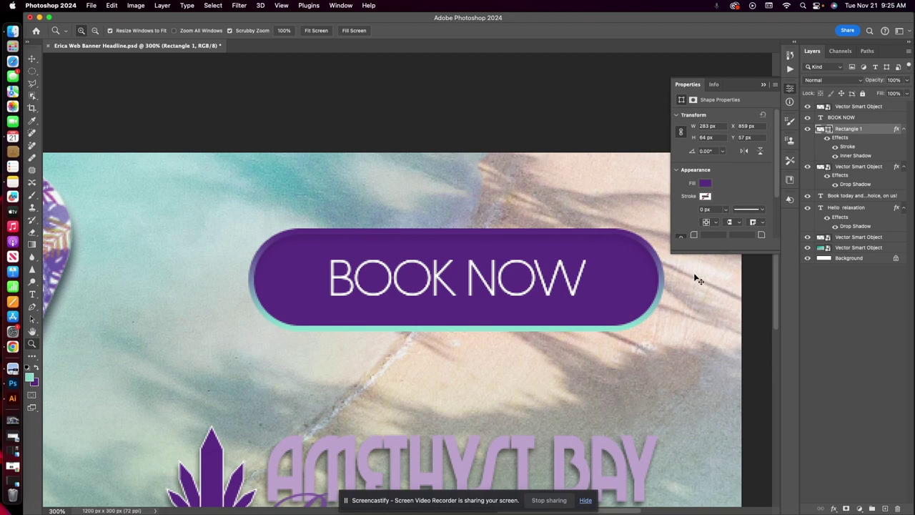
pyautogui.press('super+minus')
pyautogui.press('super+minus')
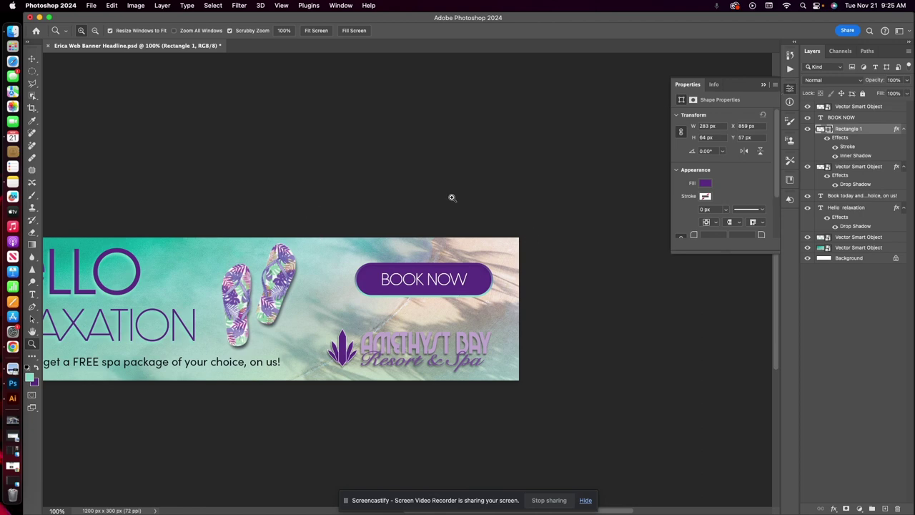
pyautogui.scroll(-1, 513, 286)
pyautogui.hscroll(-5, 512, 286)
pyautogui.scroll(-2, 513, 286)
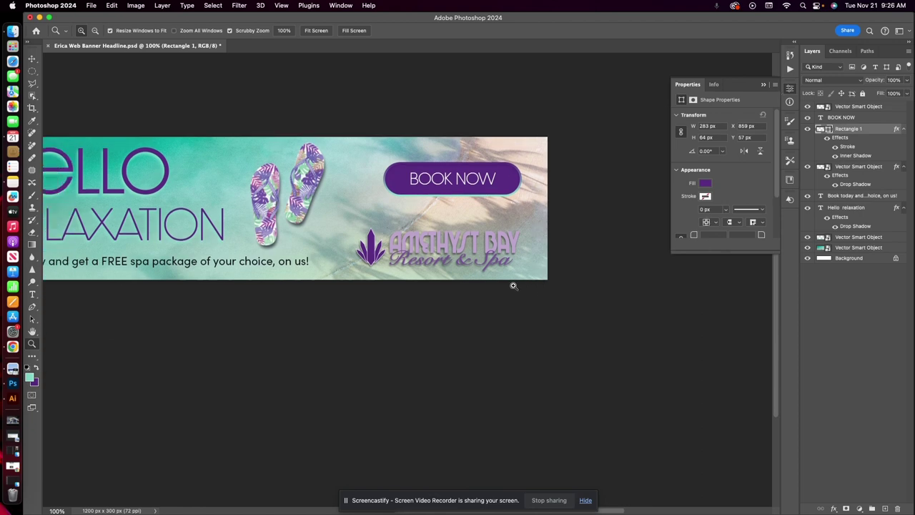
pyautogui.scroll(1, 507, 286)
pyautogui.hscroll(-1, 507, 286)
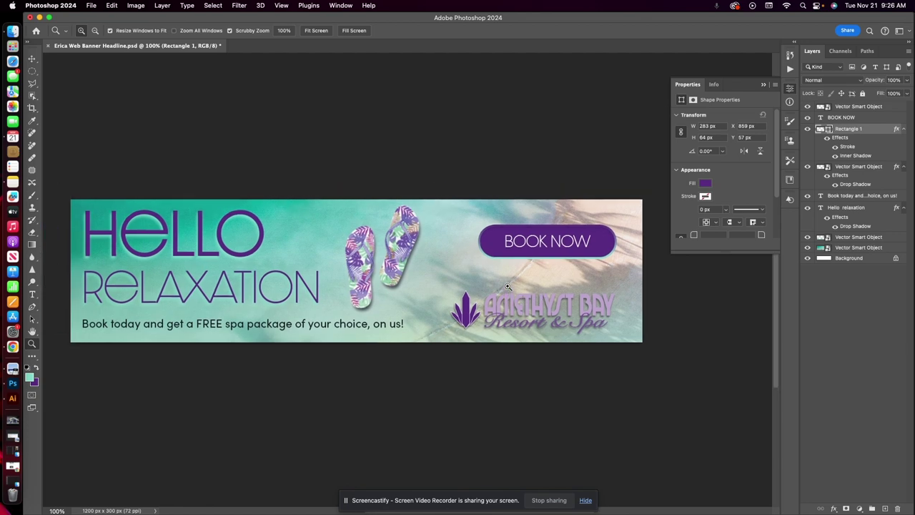
pyautogui.click(580, 231)
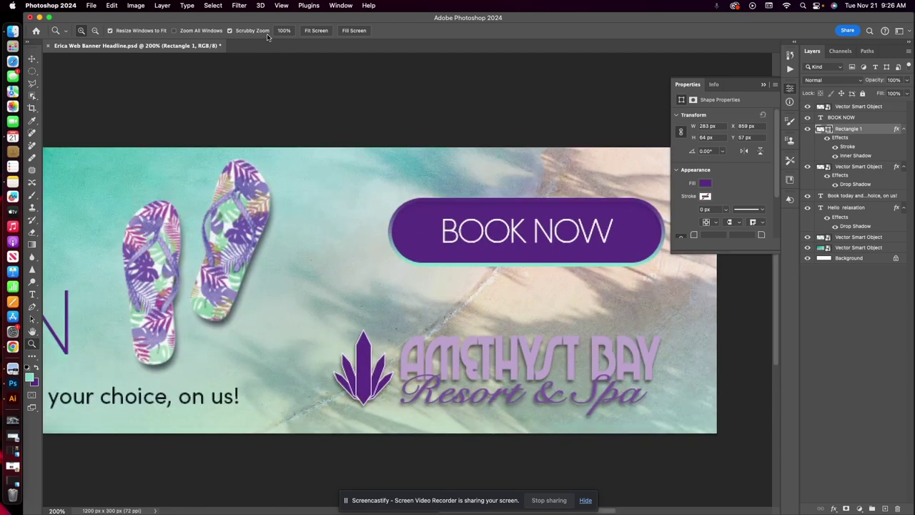
# Show the Timeline panel from the Window menu
pyautogui.click(309, 5)
pyautogui.moveTo(284, 3)
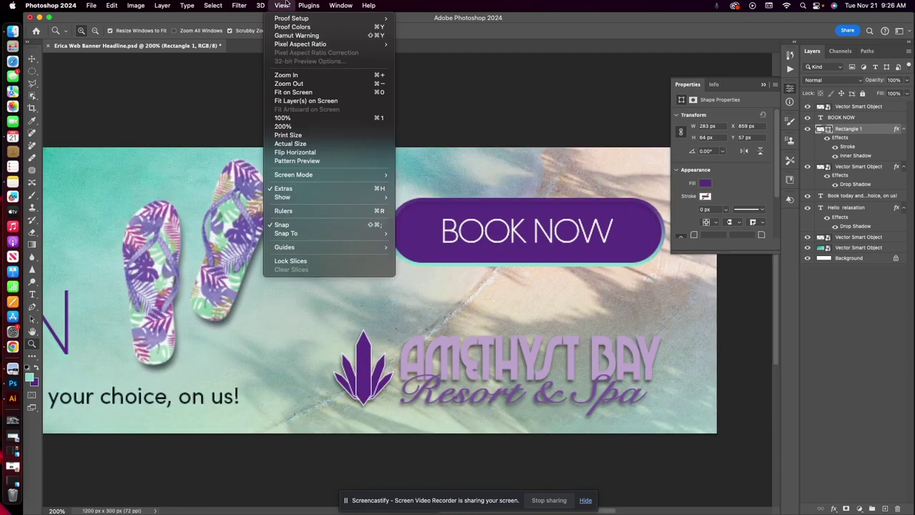
pyautogui.moveTo(331, 4)
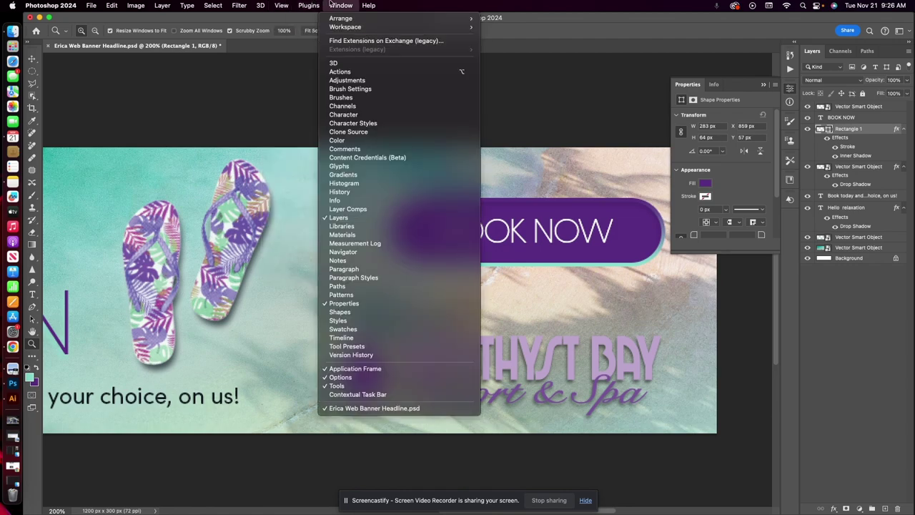
pyautogui.click(351, 336)
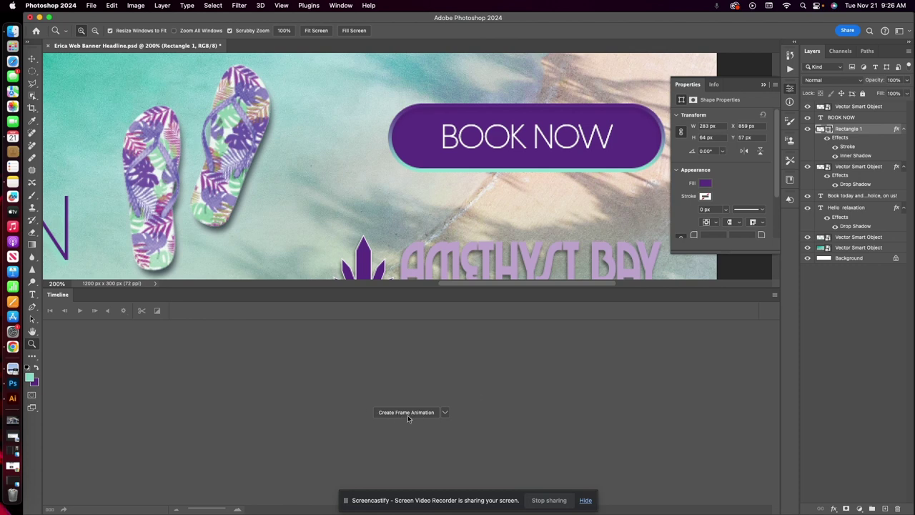
# Create a frame animation and keep frame 1's delay at 0.2 seconds
pyautogui.scroll(2, 409, 419)
pyautogui.click(445, 412)
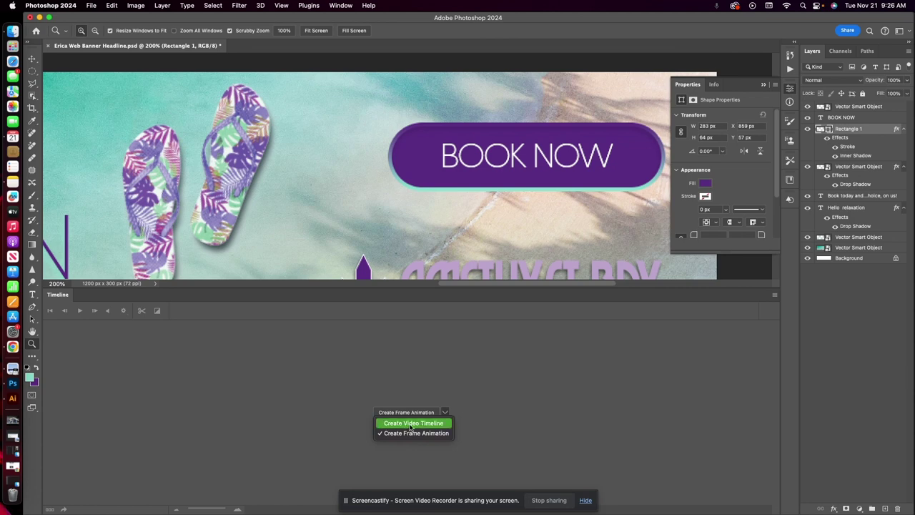
pyautogui.click(348, 393)
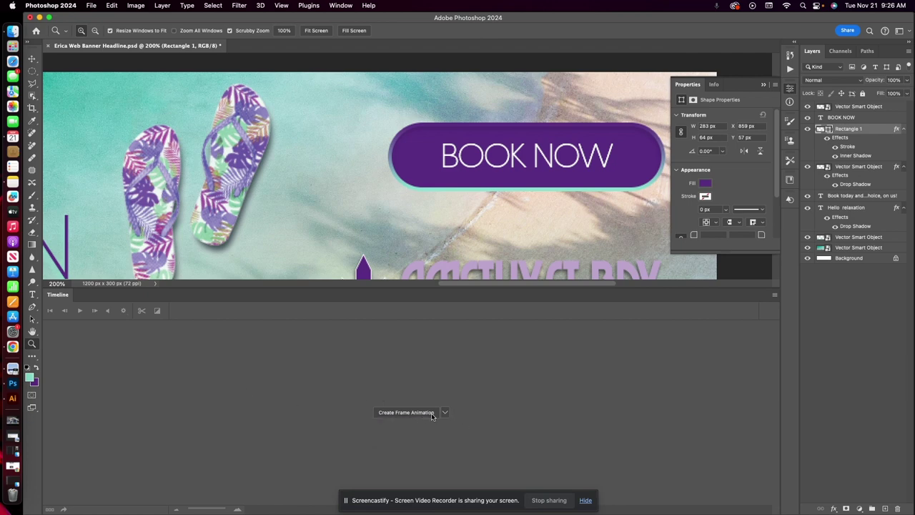
pyautogui.click(406, 412)
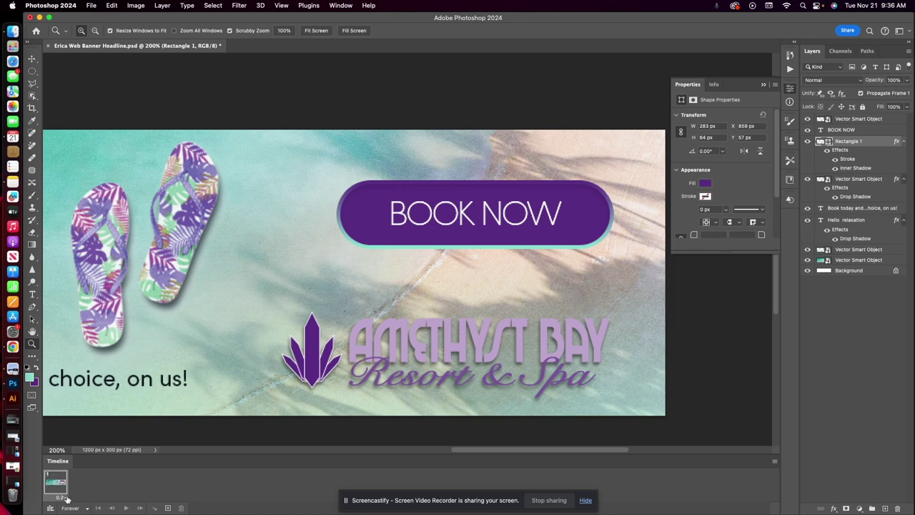
pyautogui.click(66, 498)
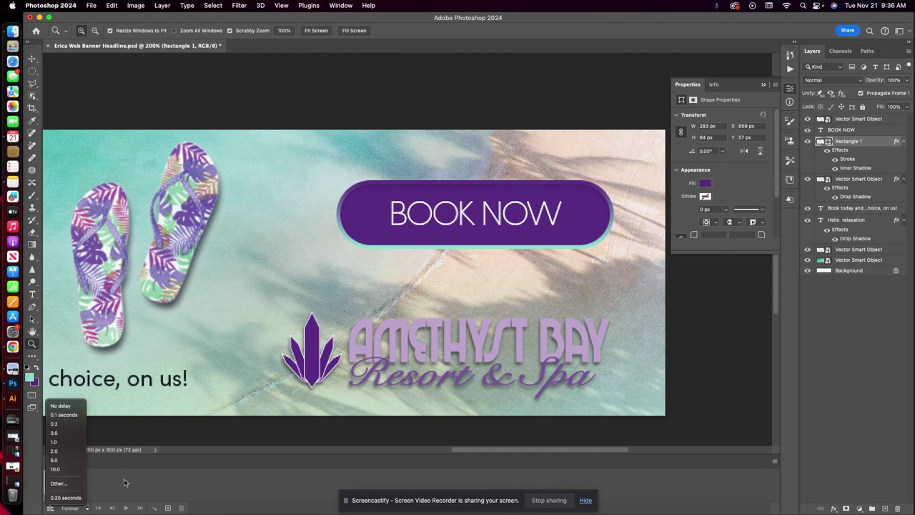
pyautogui.click(150, 432)
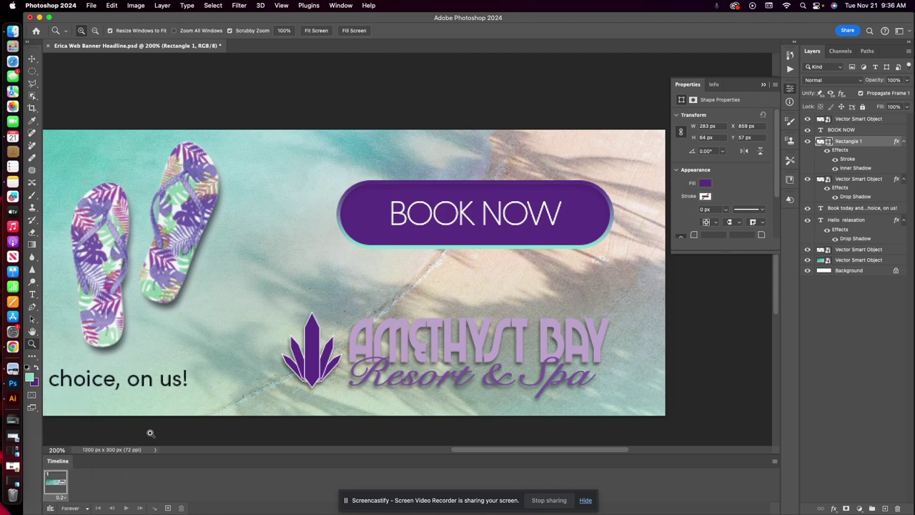
# Duplicate Rectangle 1 as Rectangle 1 copy and hide the original layer
pyautogui.rightClick(842, 143)
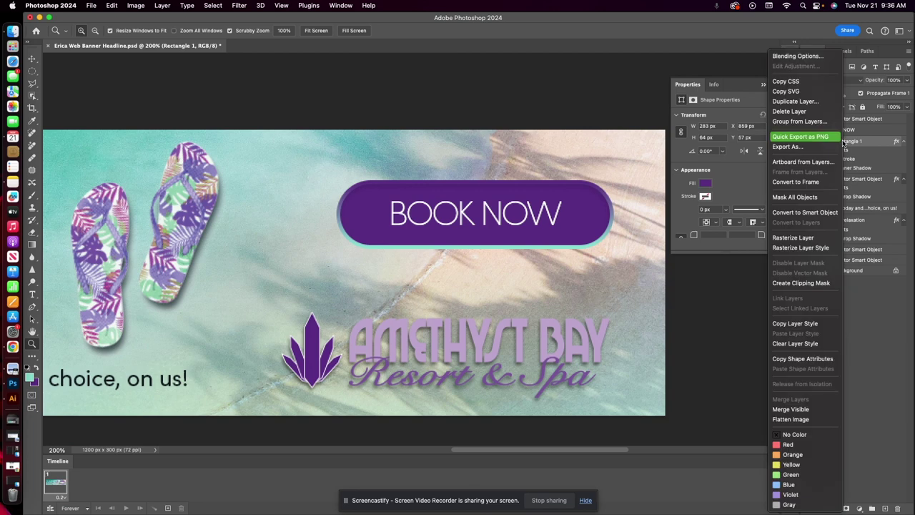
pyautogui.click(793, 102)
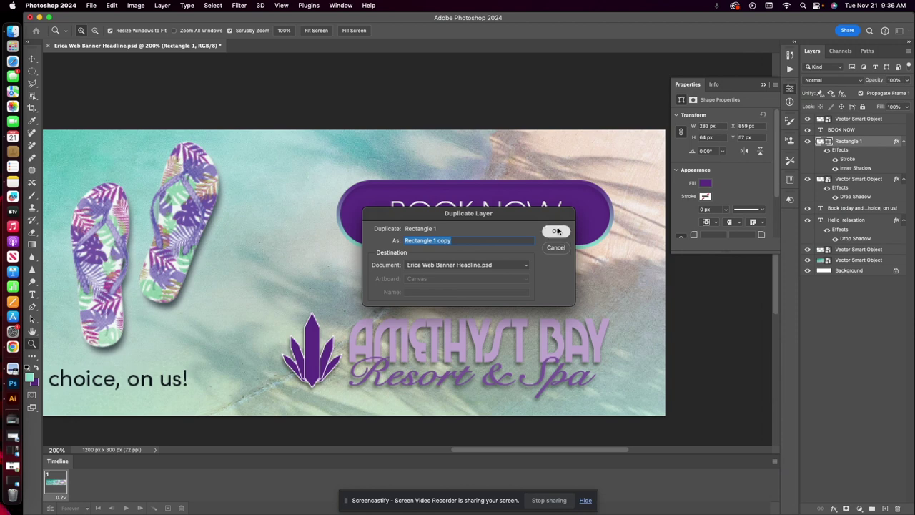
pyautogui.click(556, 230)
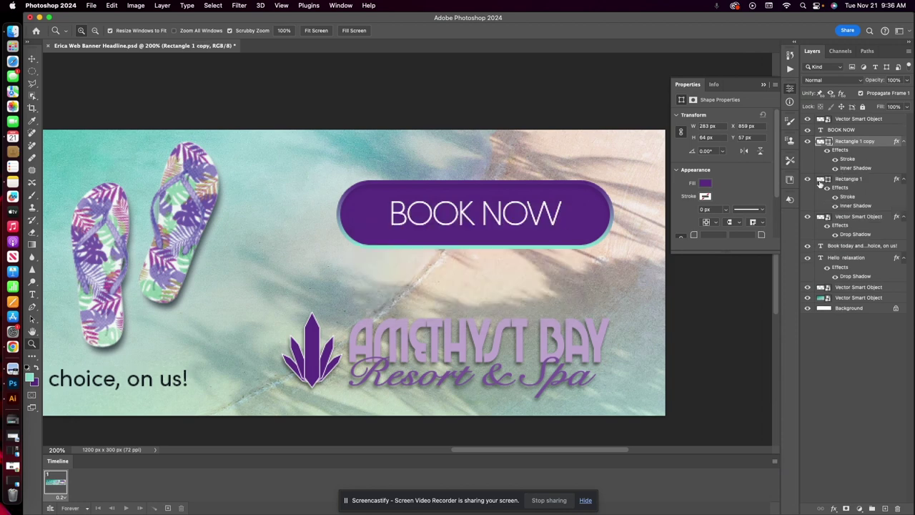
pyautogui.click(807, 180)
# Give the copy a solid white Outer Glow: 82% opacity, 25% spread, 29 px size
pyautogui.click(834, 508)
pyautogui.moveTo(832, 508)
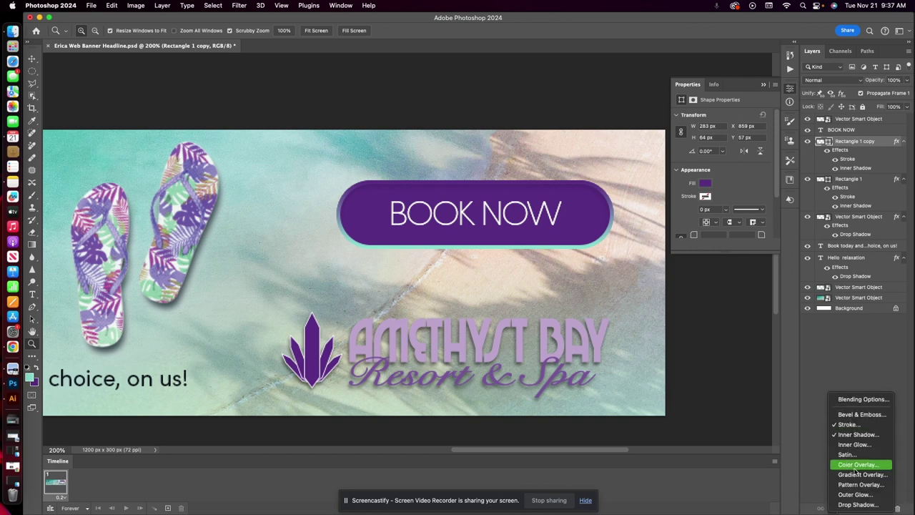
pyautogui.click(848, 494)
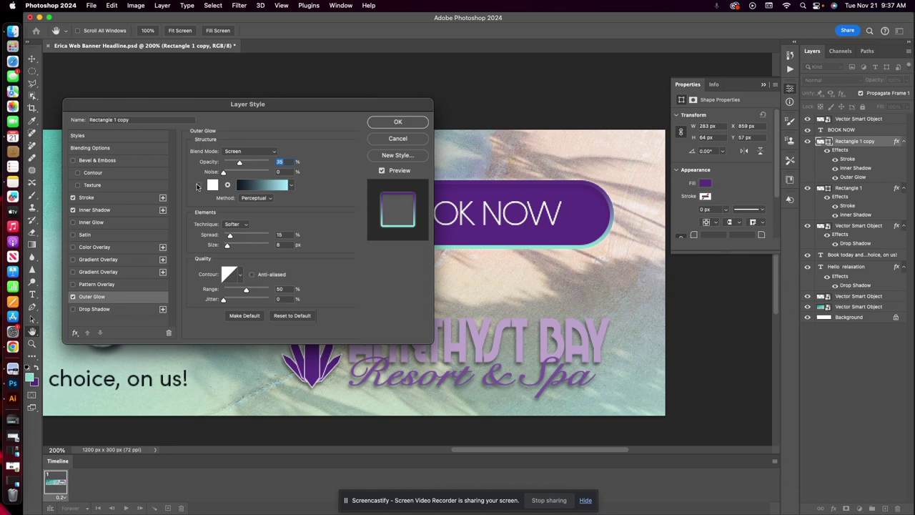
pyautogui.click(199, 186)
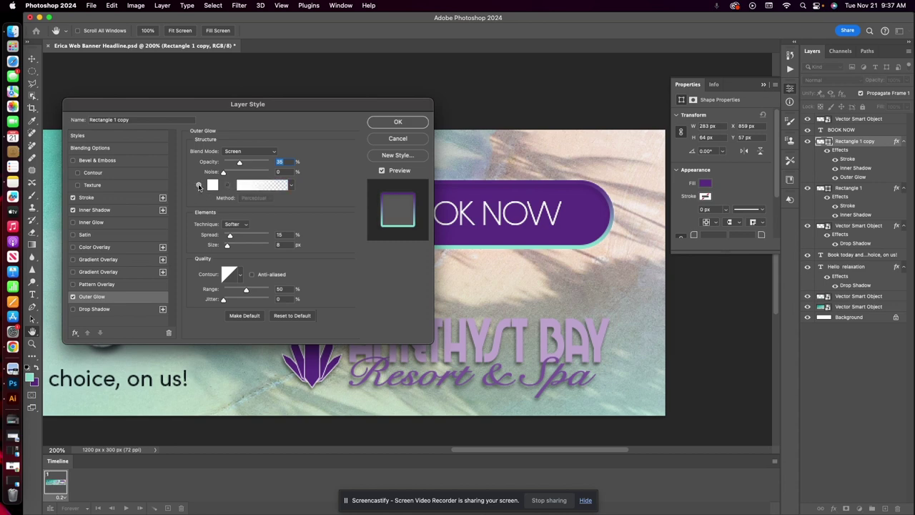
pyautogui.moveTo(234, 237)
pyautogui.mouseDown()
pyautogui.moveTo(243, 236)
pyautogui.moveTo(232, 248)
pyautogui.moveTo(232, 237)
pyautogui.mouseUp()
pyautogui.click(233, 237)
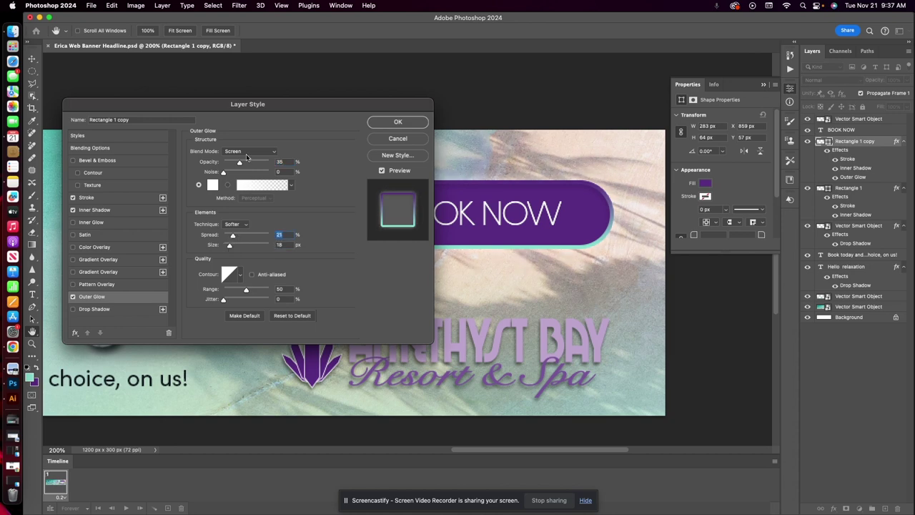
pyautogui.moveTo(254, 164); pyautogui.dragTo(261, 165)
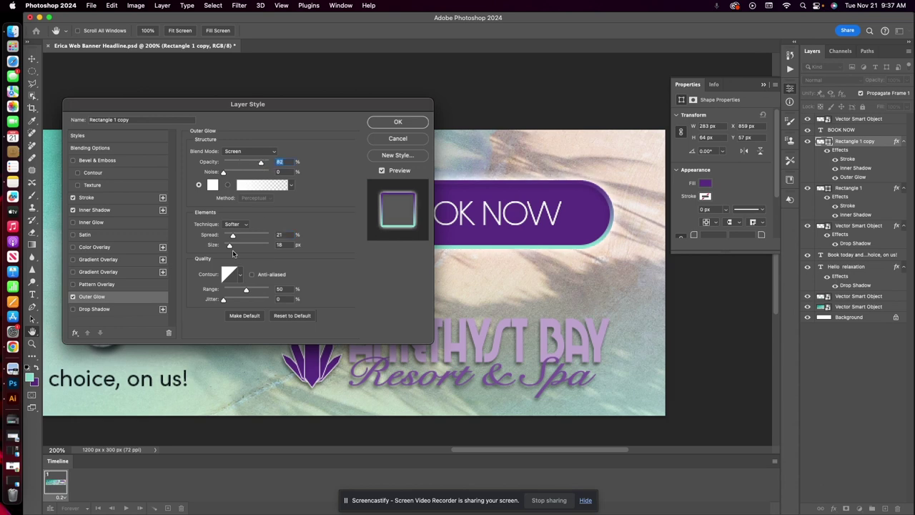
pyautogui.moveTo(229, 244); pyautogui.dragTo(236, 237)
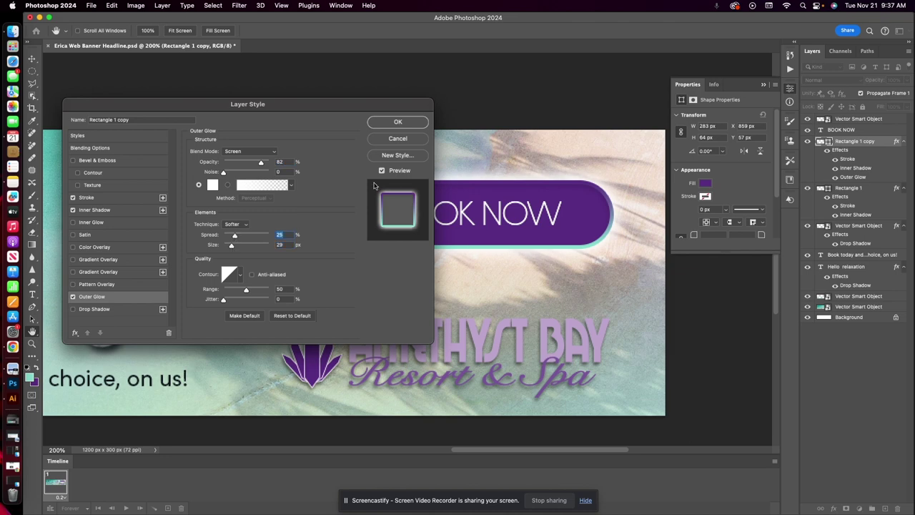
pyautogui.click(398, 124)
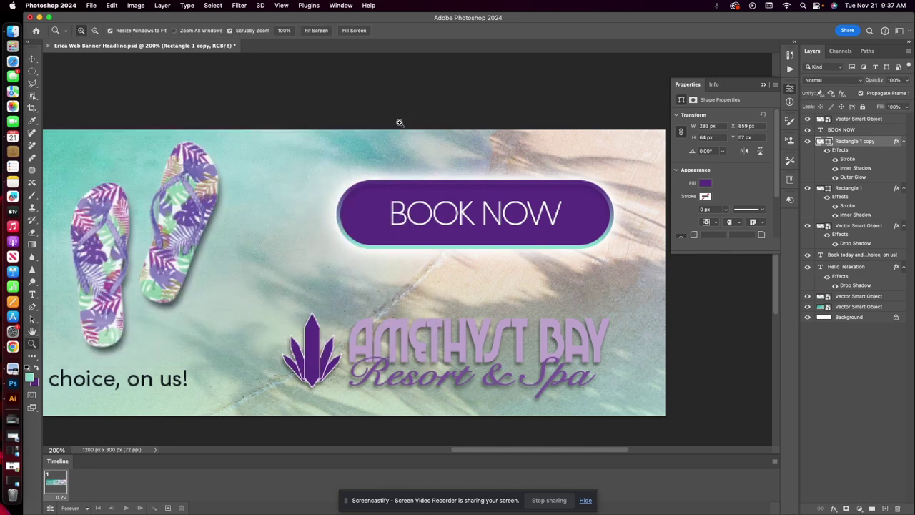
# Duplicate frame 1, hiding the Rectangle 1 copy glow in frame 1 and showing it in frame 2
pyautogui.click(168, 508)
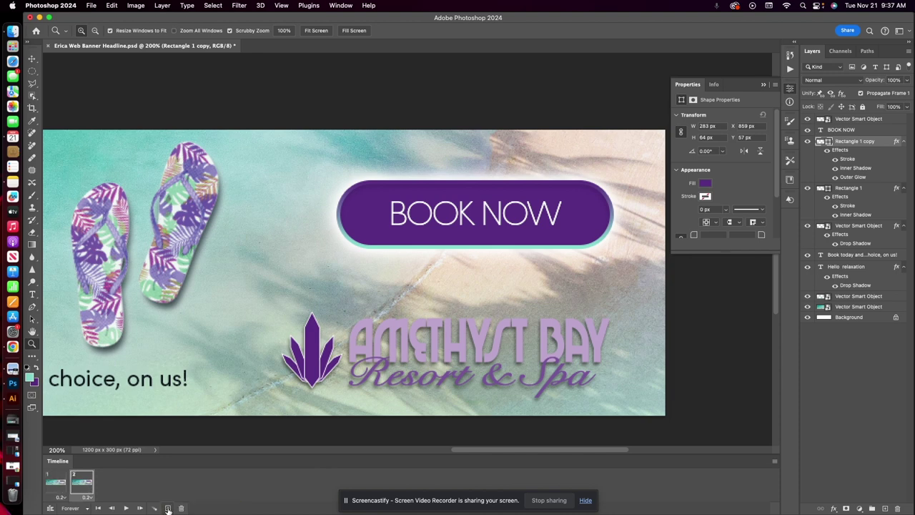
pyautogui.click(59, 483)
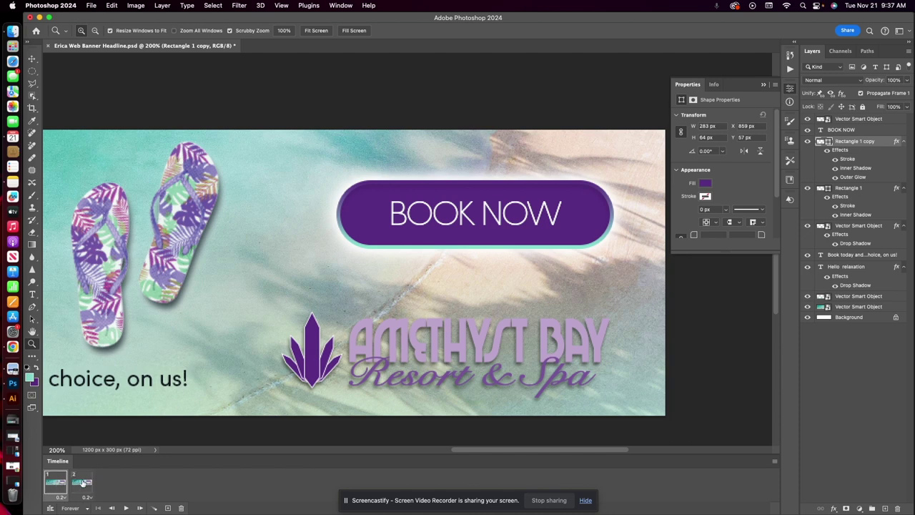
pyautogui.click(82, 484)
pyautogui.click(57, 483)
pyautogui.click(807, 142)
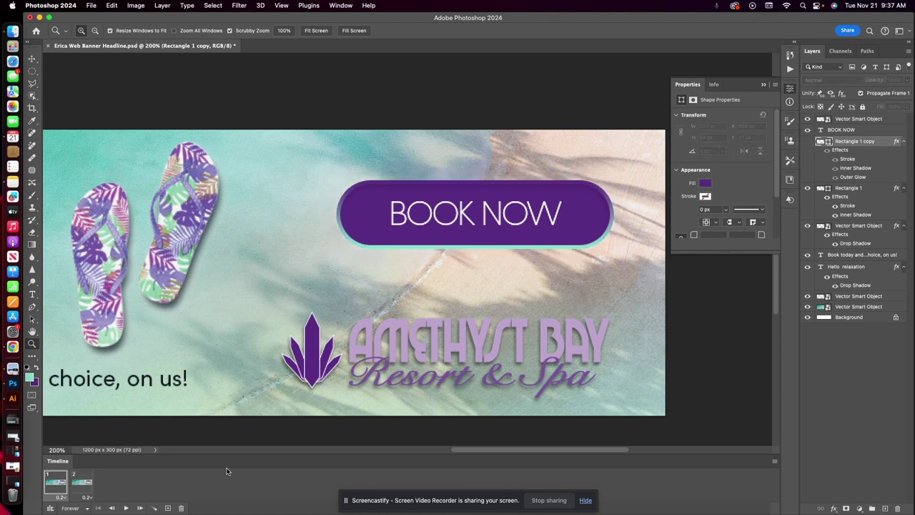
pyautogui.click(82, 483)
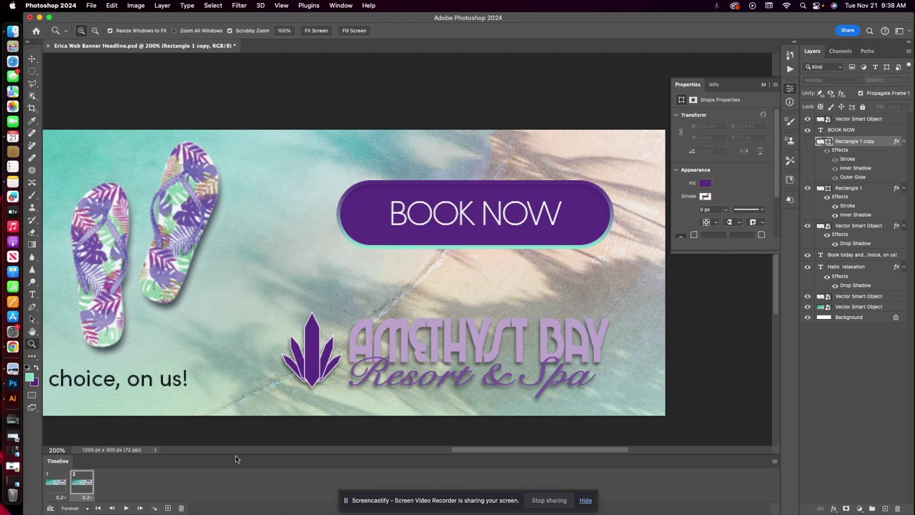
pyautogui.click(808, 141)
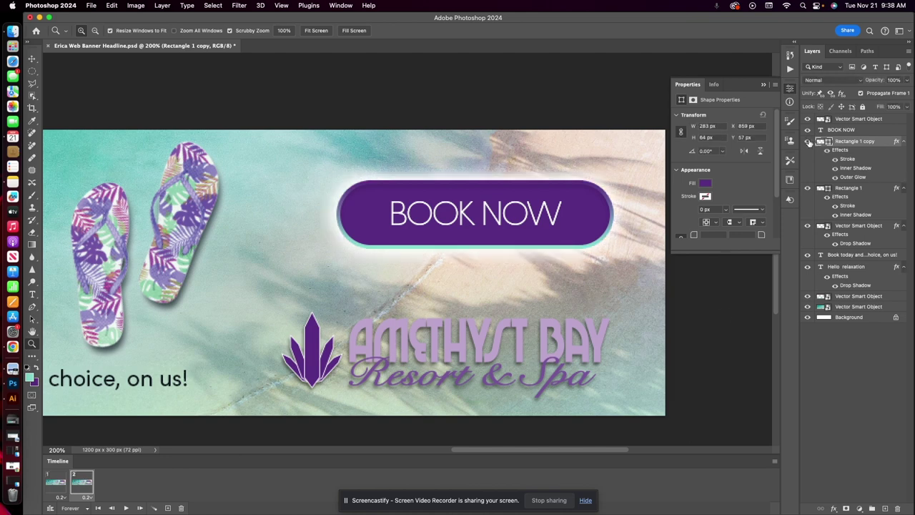
# Toggle between the two frames and play the animation to confirm the glow appears only in frame 2
pyautogui.click(57, 481)
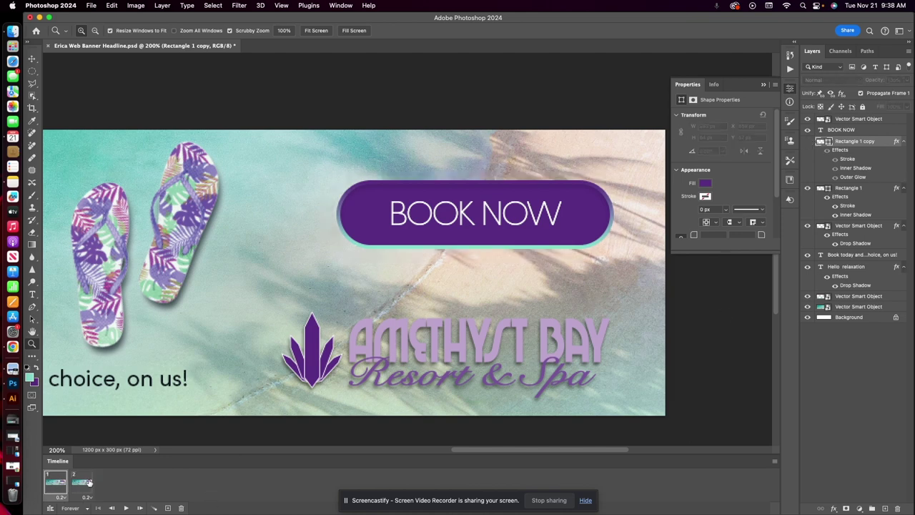
pyautogui.click(88, 483)
pyautogui.click(56, 483)
pyautogui.click(82, 484)
pyautogui.click(57, 483)
pyautogui.click(82, 484)
pyautogui.click(59, 484)
pyautogui.click(82, 483)
pyautogui.click(58, 483)
pyautogui.click(126, 508)
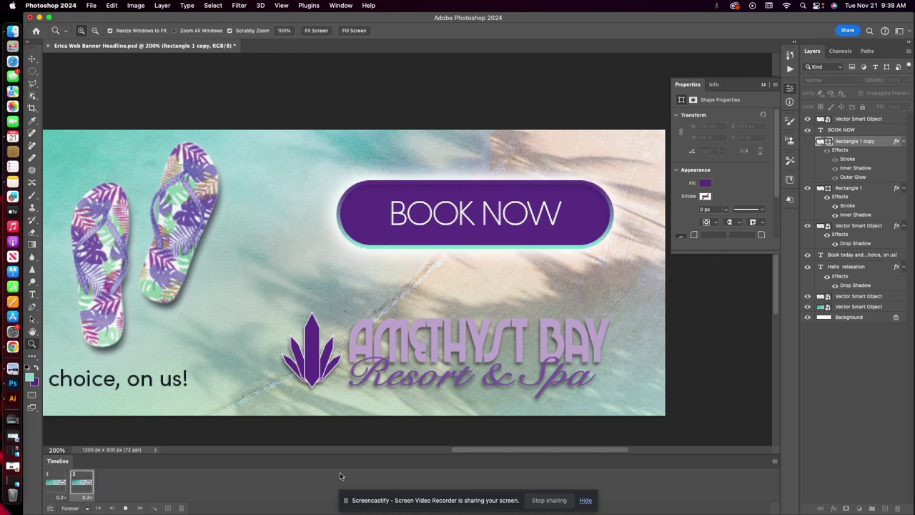
pyautogui.click(125, 508)
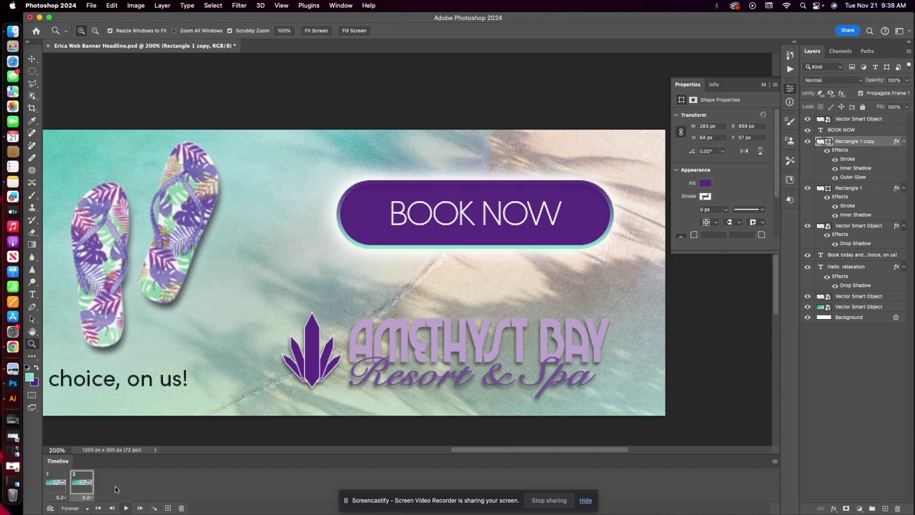
# Set both frame delays to 0.5 seconds and play the animation to test it
pyautogui.click(61, 498)
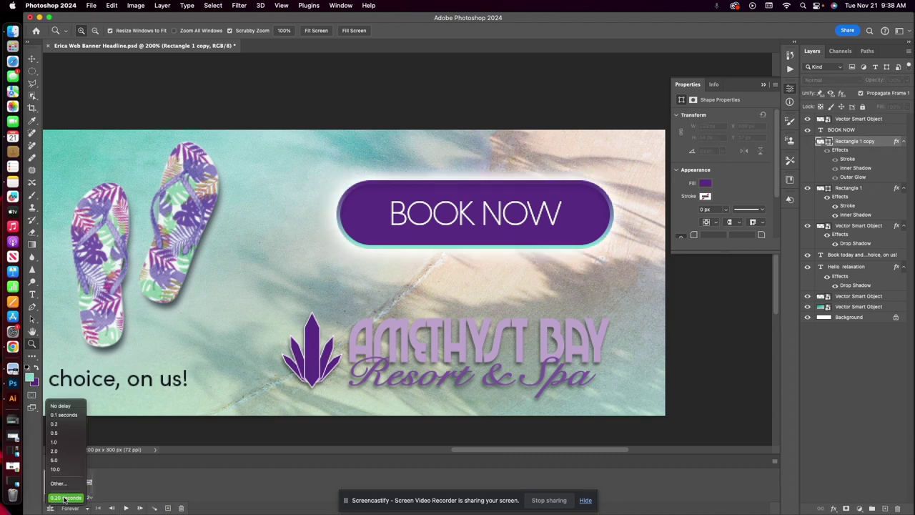
pyautogui.click(65, 434)
pyautogui.click(90, 498)
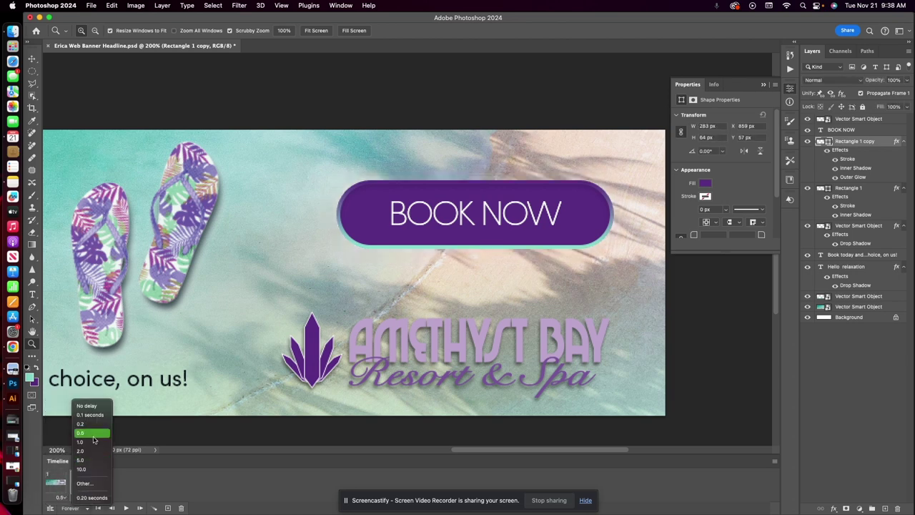
pyautogui.click(87, 434)
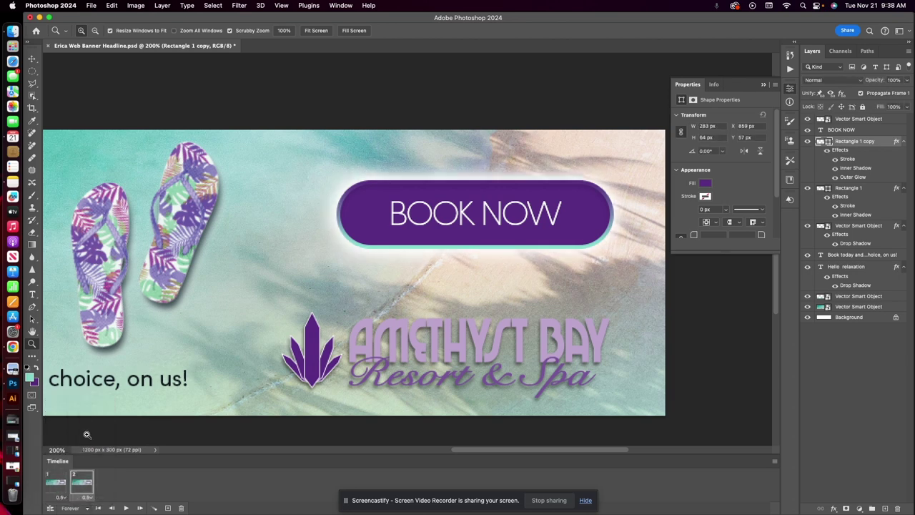
pyautogui.press('space')
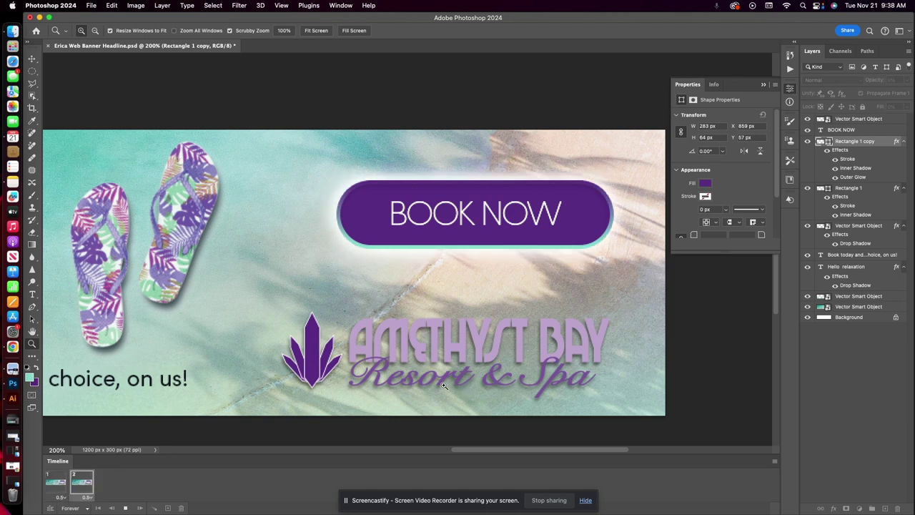
pyautogui.press('super+minus')
pyautogui.press('super+minus')
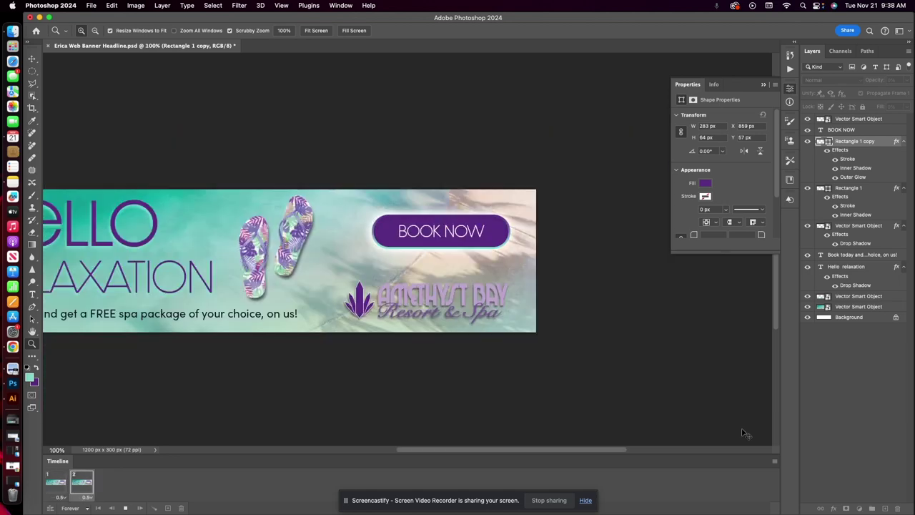
pyautogui.hscroll(-3, 742, 429)
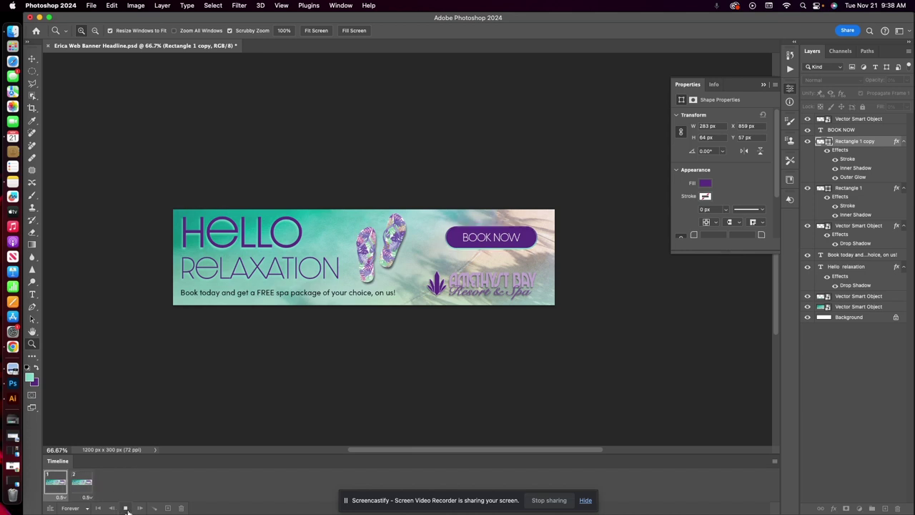
pyautogui.click(125, 507)
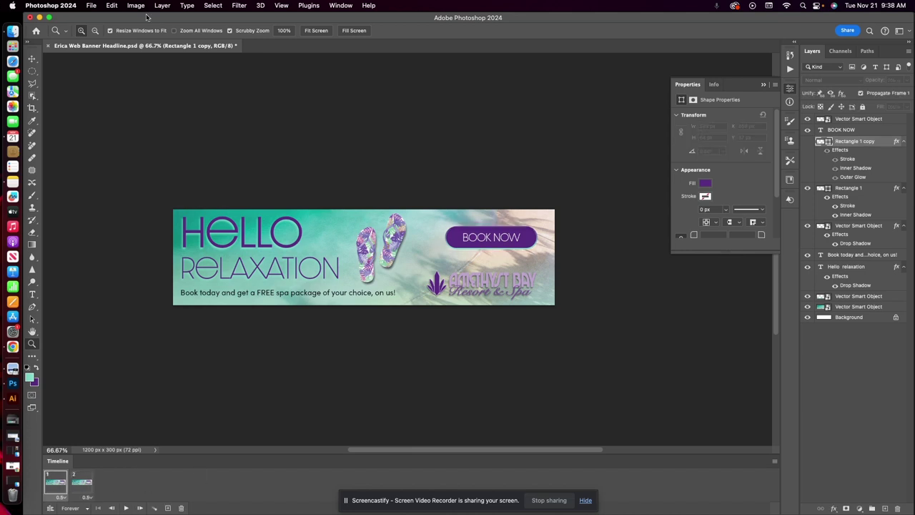
# Open File > Export > Save for Web (Legacy) and move the dialog further left
pyautogui.click(92, 5)
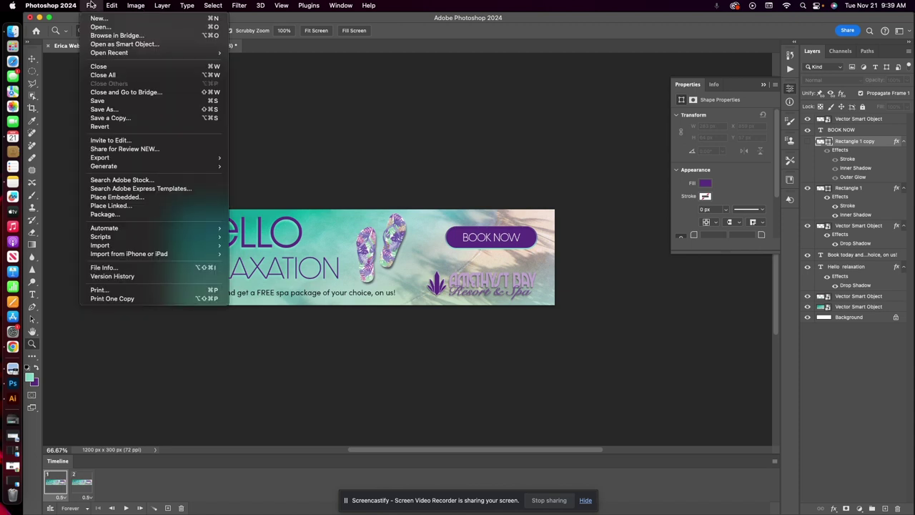
pyautogui.moveTo(175, 159)
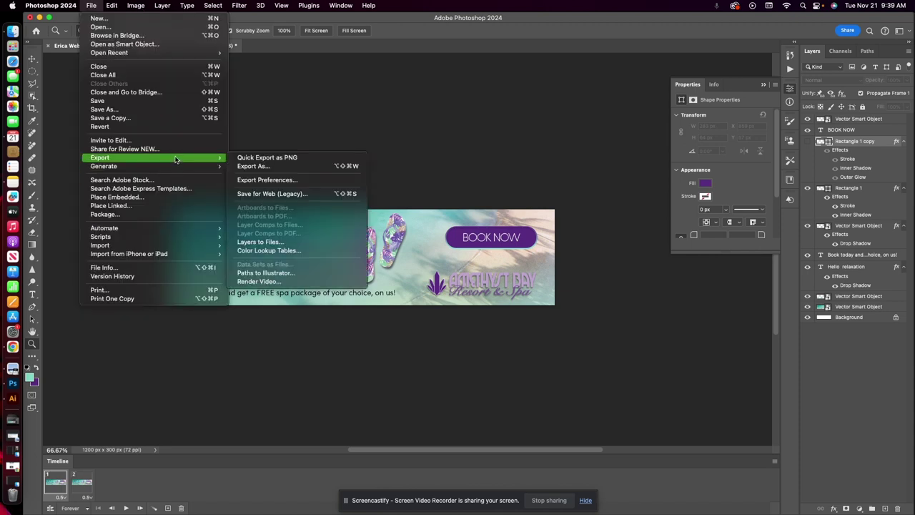
pyautogui.click(263, 194)
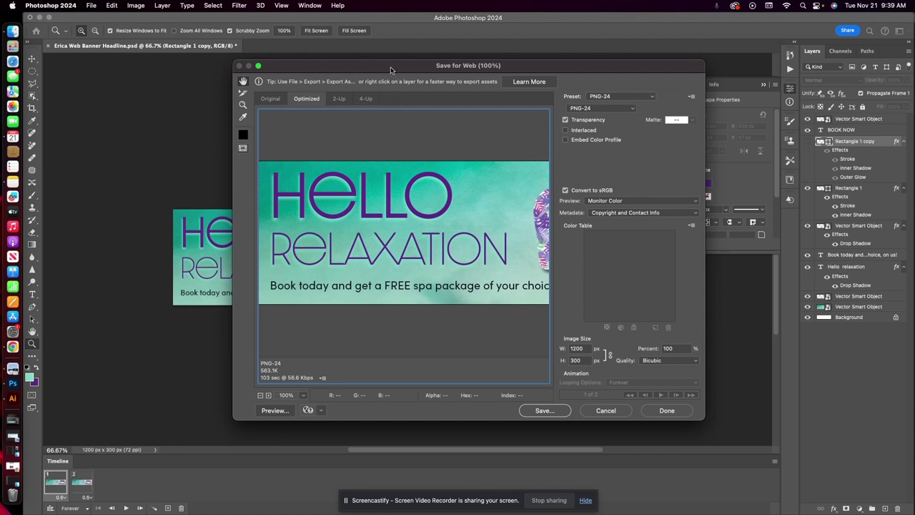
pyautogui.moveTo(390, 69); pyautogui.dragTo(293, 67)
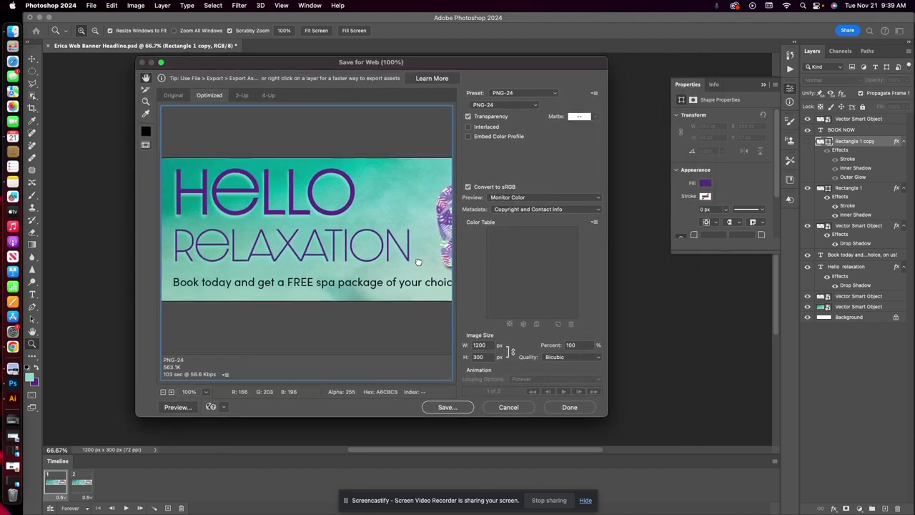
pyautogui.hscroll(10, 419, 261)
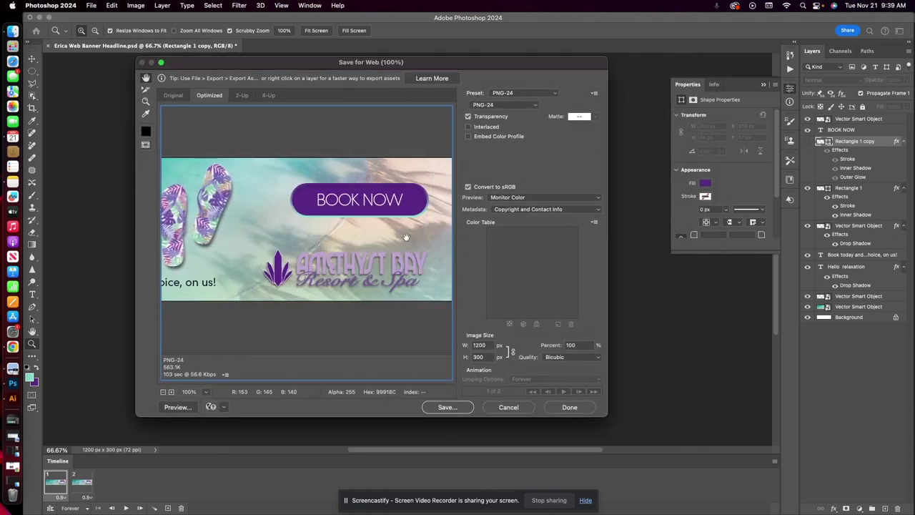
pyautogui.hscroll(1, 405, 237)
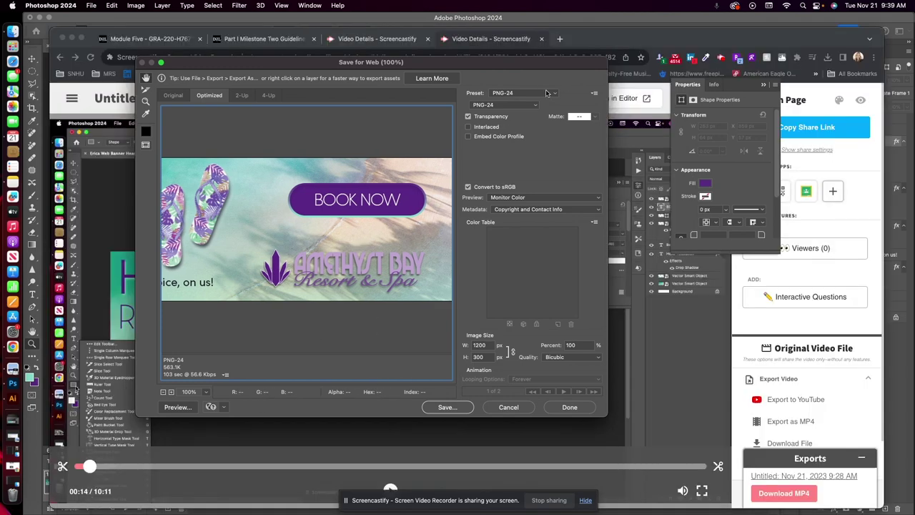
# Apply the GIF 128 No Dither preset and zoom the preview to 200% on the BOOK NOW button
pyautogui.click(547, 93)
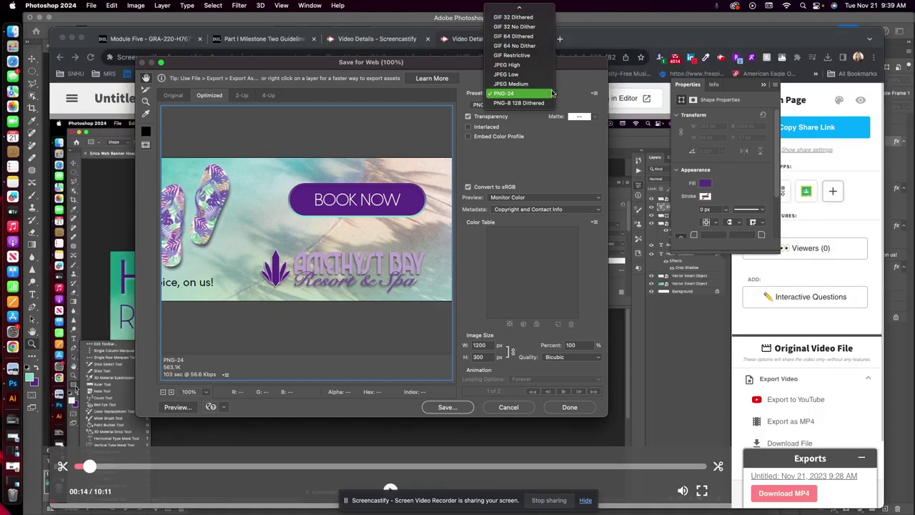
pyautogui.scroll(2, 515, 65)
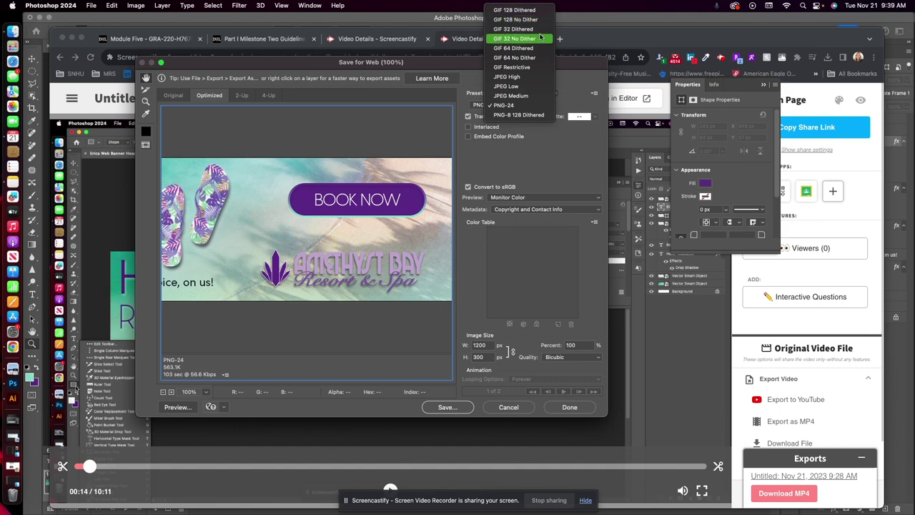
pyautogui.click(516, 19)
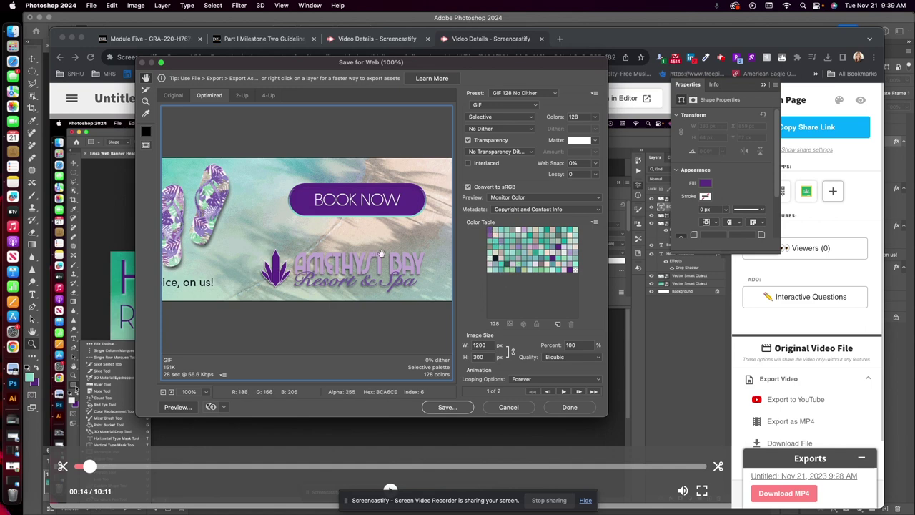
pyautogui.click(171, 391)
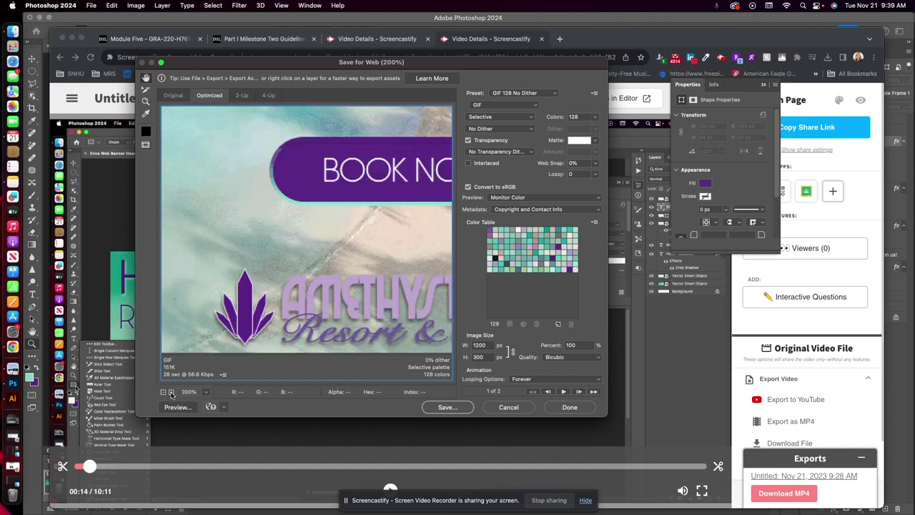
pyautogui.moveTo(419, 240); pyautogui.dragTo(354, 312)
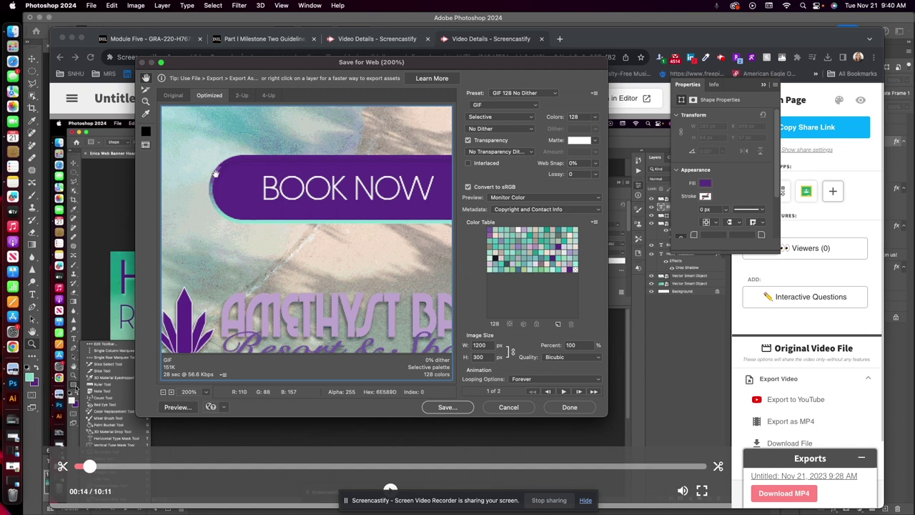
# Switch the export preset to GIF 32 No Dither
pyautogui.click(554, 95)
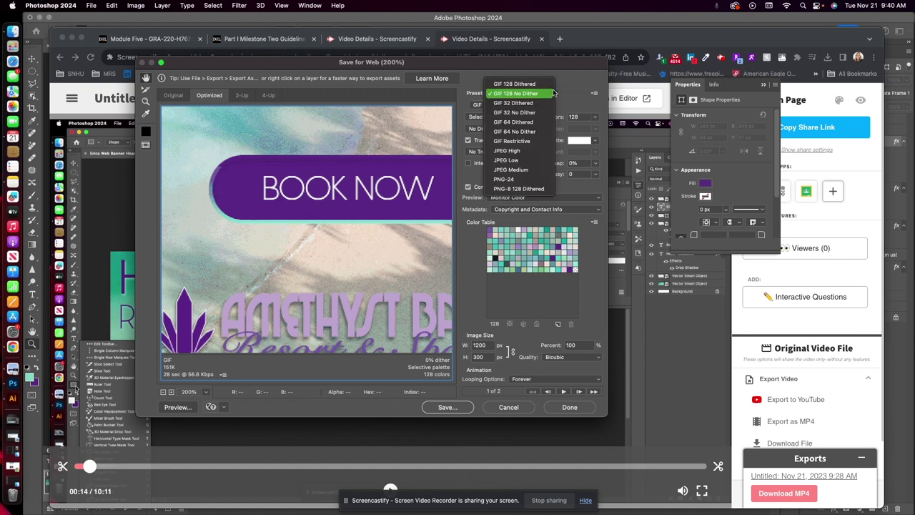
pyautogui.click(515, 113)
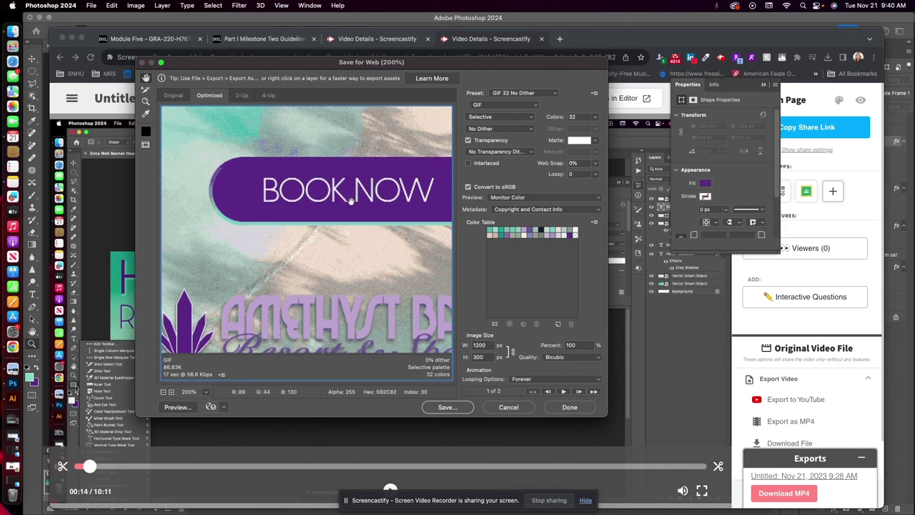
pyautogui.hscroll(-6, 358, 197)
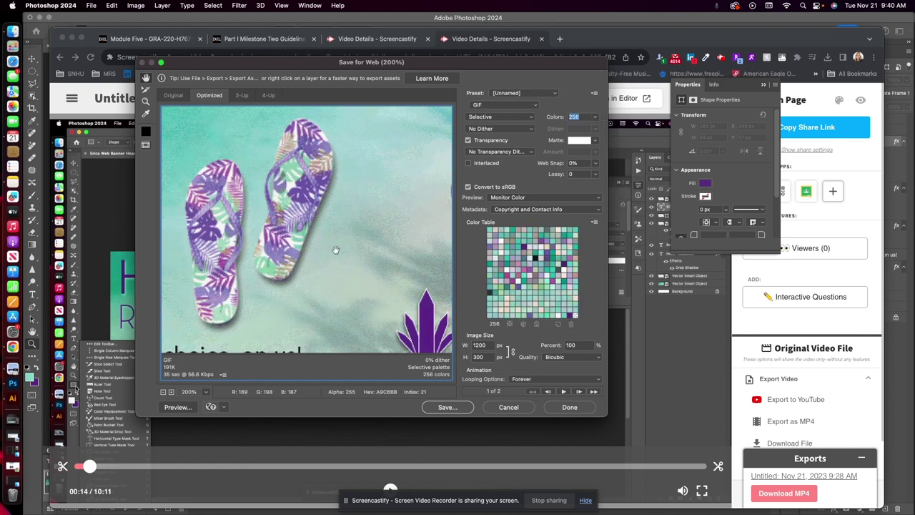
pyautogui.hscroll(5, 360, 224)
# Preview the GIF animation, then save it as Erica-Web-Banner-Headline.gif in GRA 220 2023
pyautogui.moveTo(398, 202); pyautogui.dragTo(376, 247)
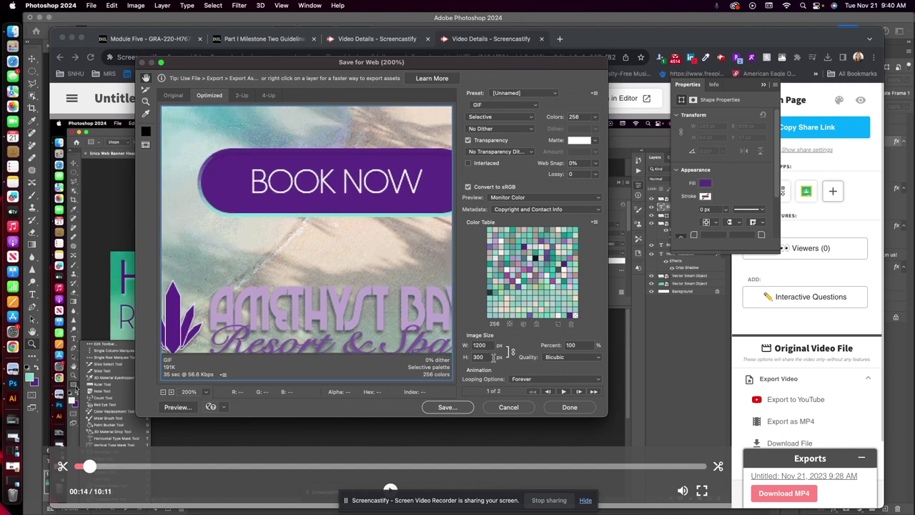
pyautogui.moveTo(353, 278); pyautogui.dragTo(333, 286)
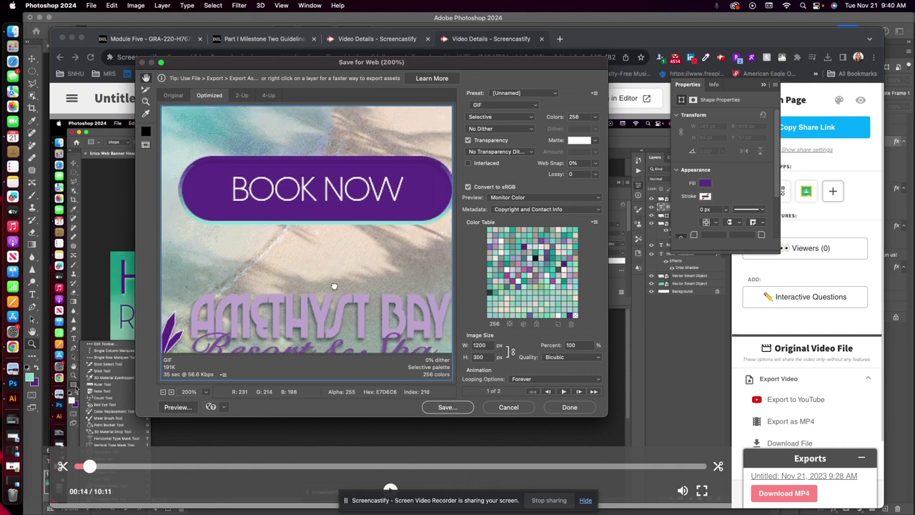
pyautogui.click(563, 393)
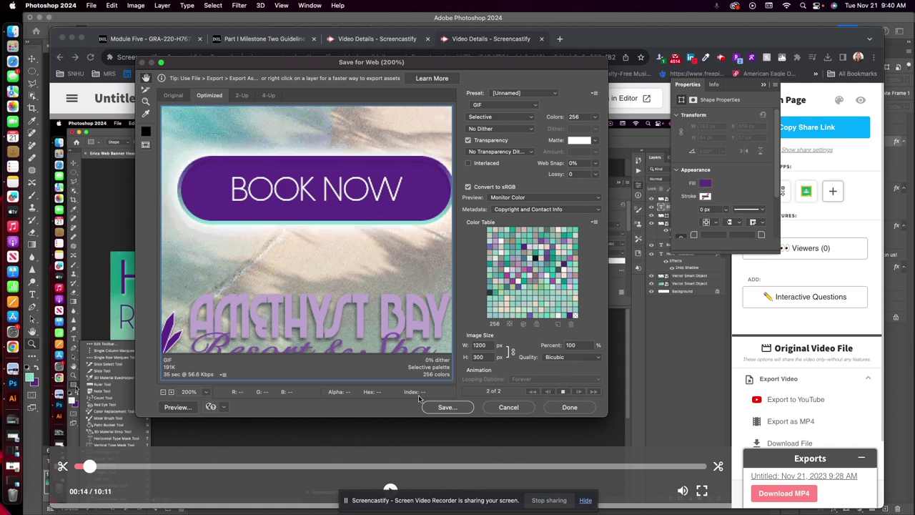
pyautogui.click(445, 407)
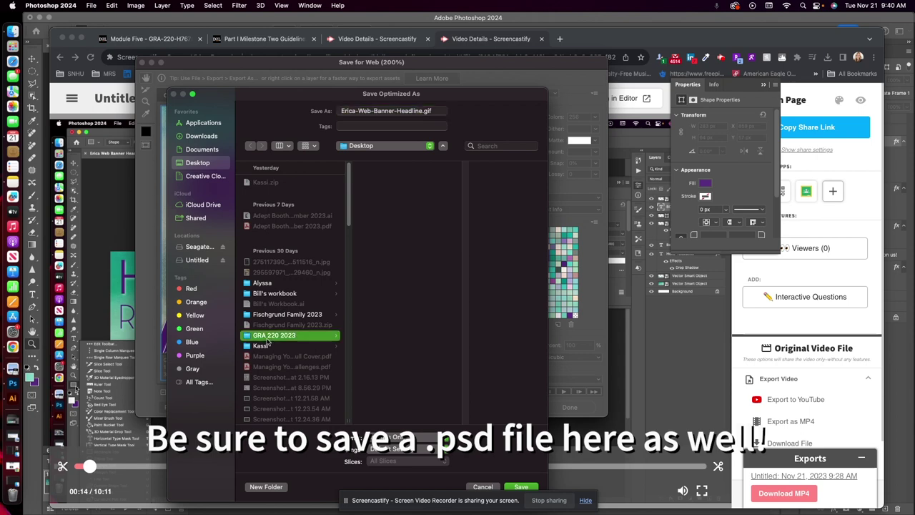
pyautogui.click(521, 486)
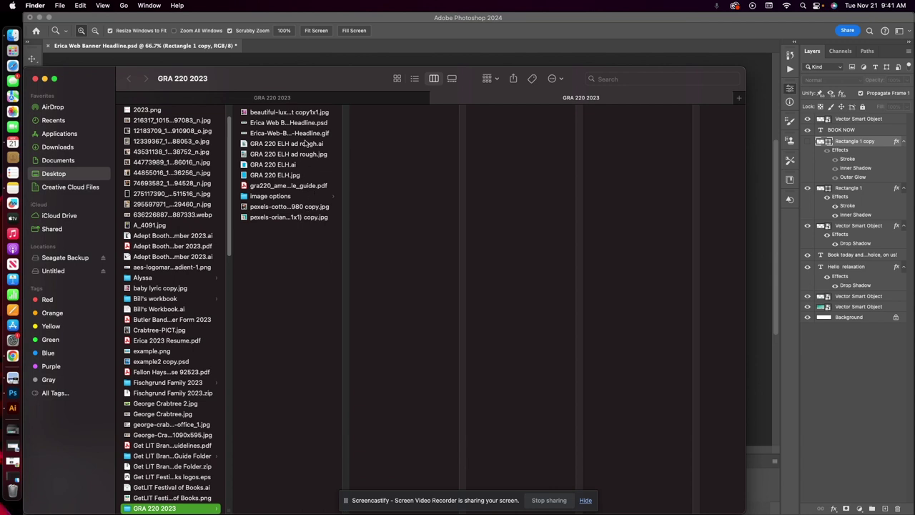
# Open Erica-Web-Banner-Headline.gif in Safari with Open With in Finder
pyautogui.click(286, 134)
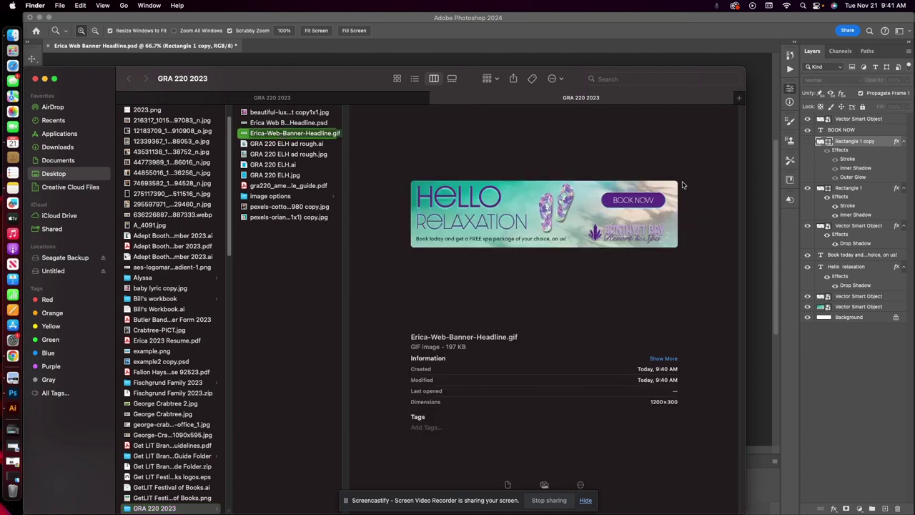
pyautogui.rightClick(301, 136)
pyautogui.moveTo(429, 150)
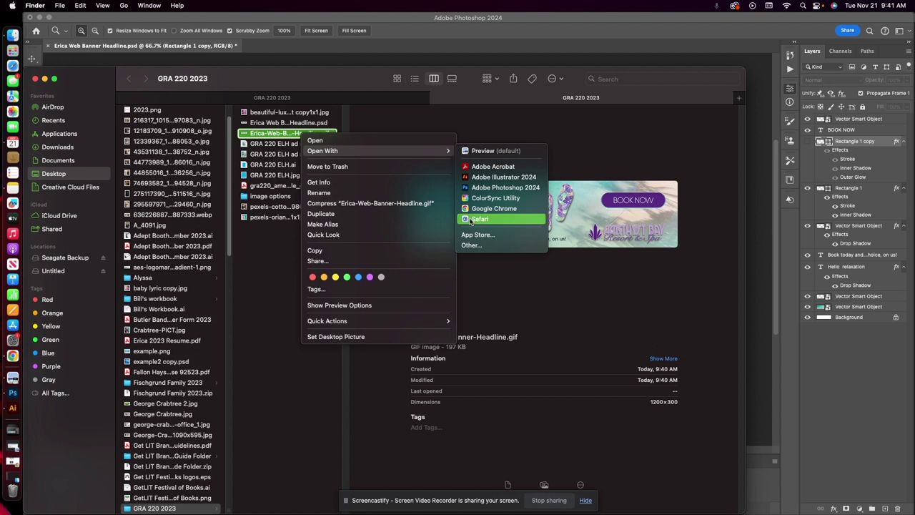
pyautogui.click(478, 220)
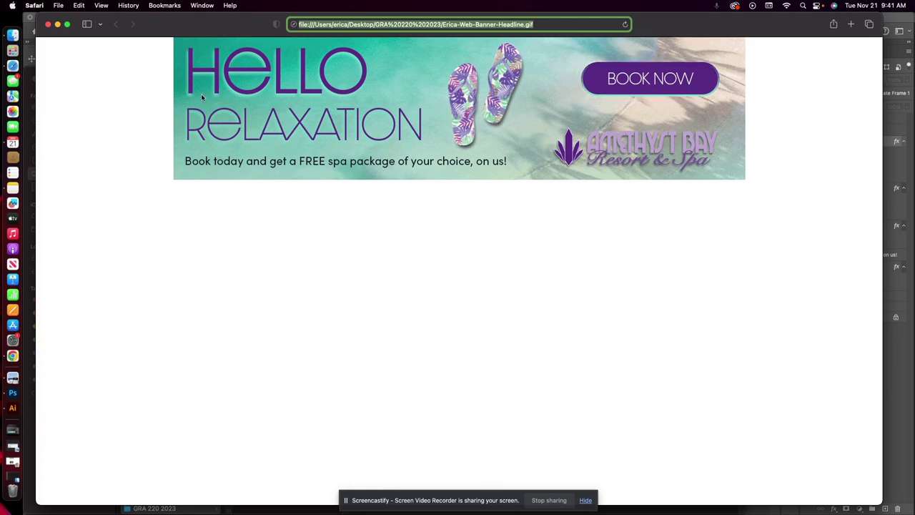
# Close the Safari window after watching the banner GIF play
pyautogui.click(345, 505)
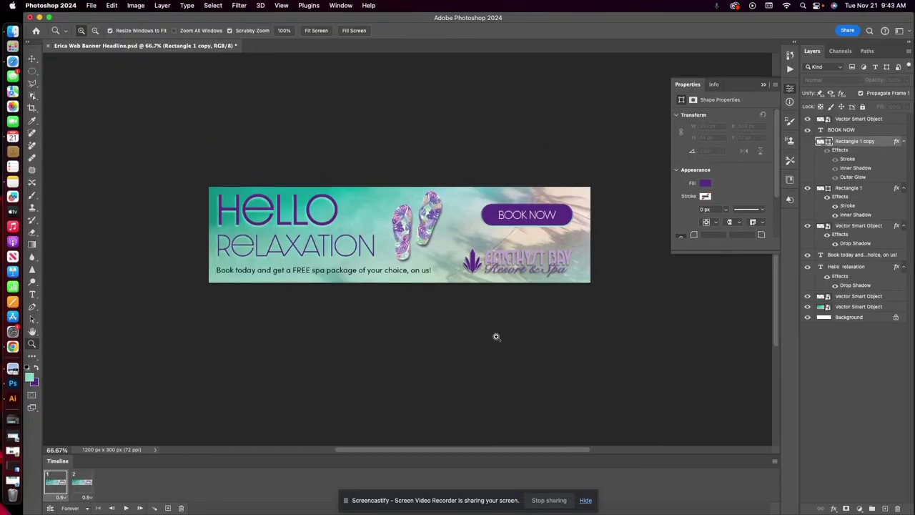
# Choose Delete Animation from the Timeline panel menu, then dismiss the menu and frame options
pyautogui.scroll(1, 494, 336)
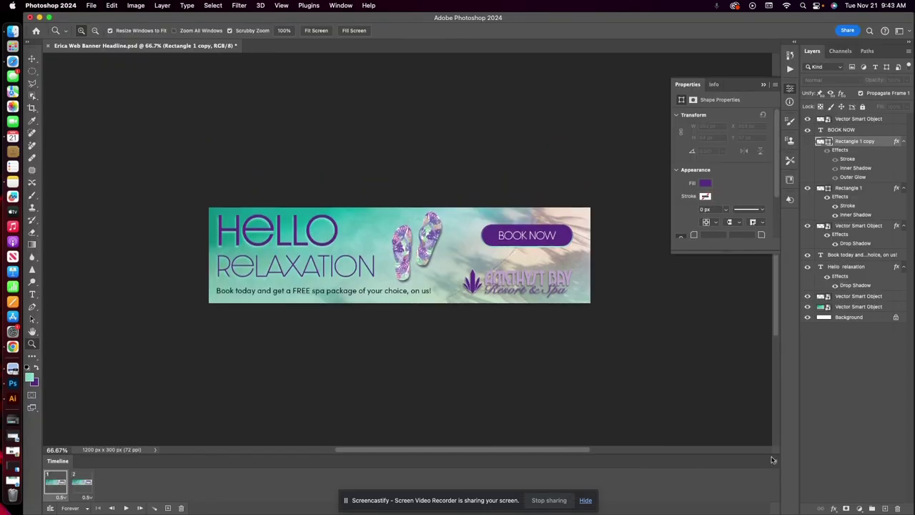
pyautogui.click(774, 459)
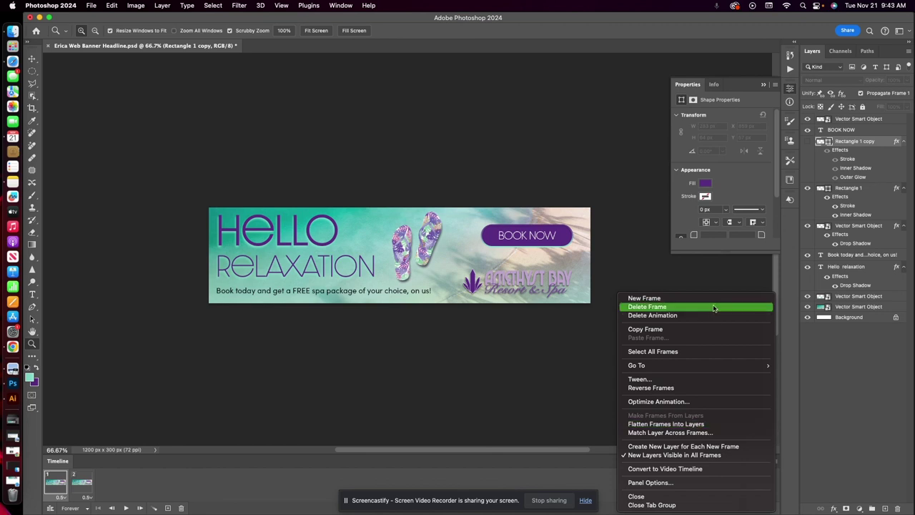
pyautogui.click(639, 315)
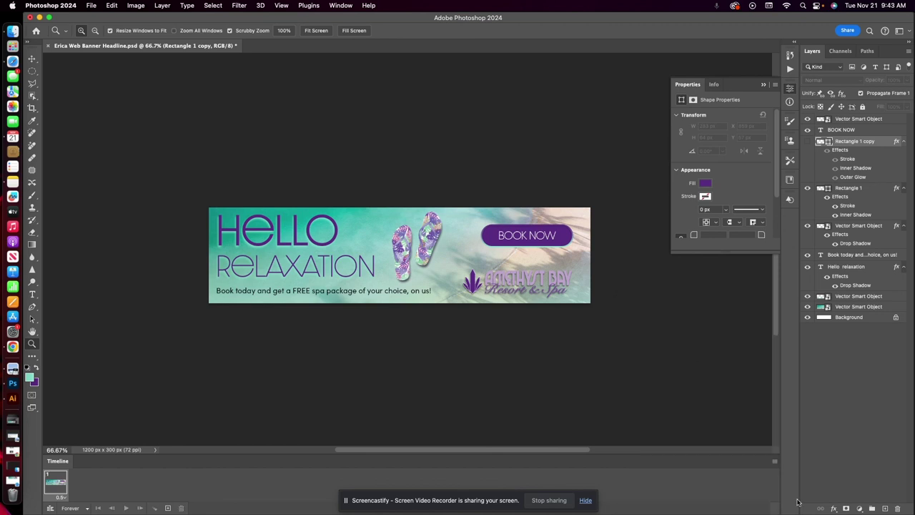
pyautogui.click(775, 461)
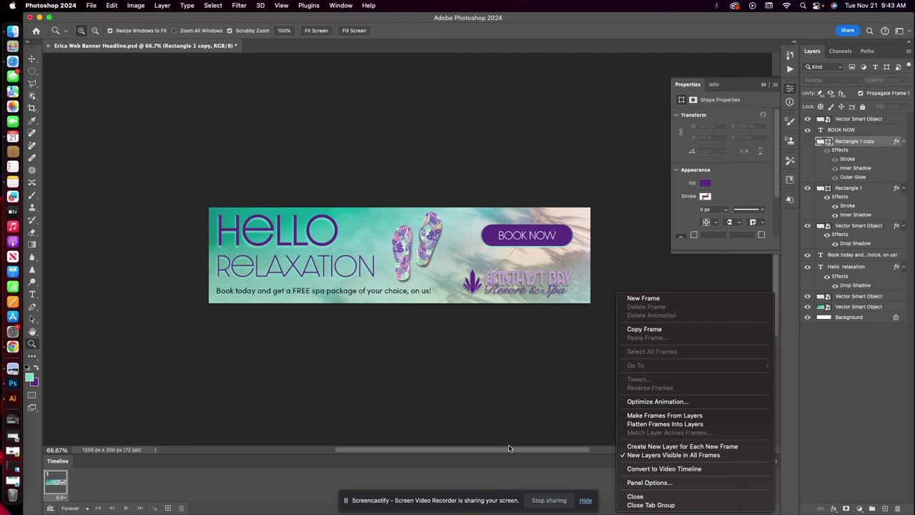
pyautogui.click(465, 473)
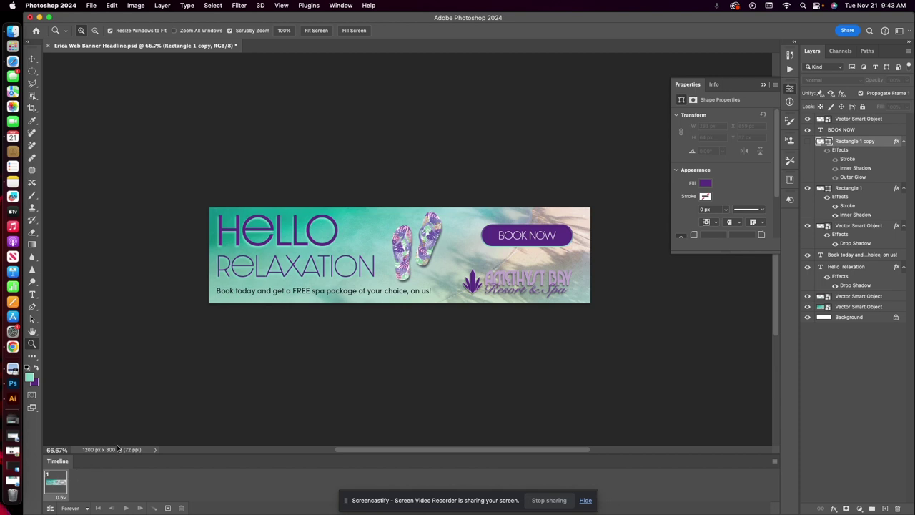
pyautogui.rightClick(56, 482)
pyautogui.press('Escape')
# Convert to a video timeline and make the Rectangle 1 copy glow layer visible
pyautogui.click(49, 508)
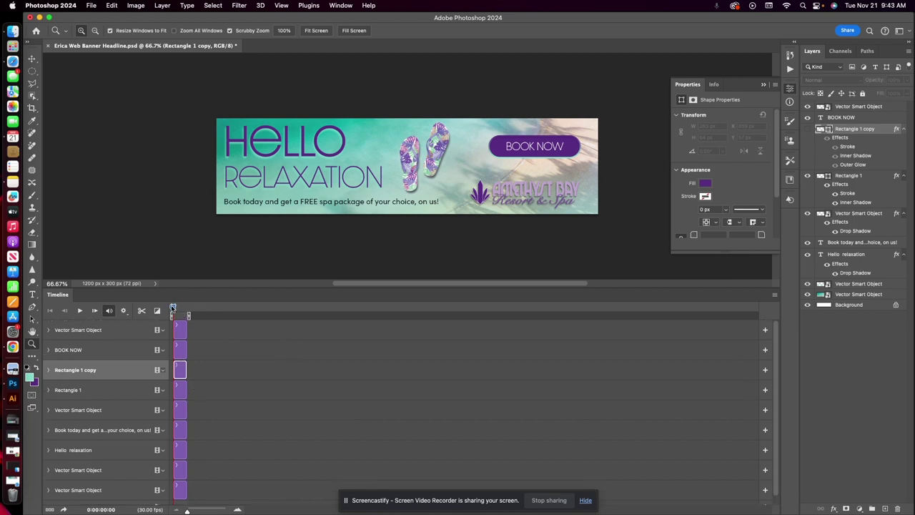
pyautogui.moveTo(172, 307); pyautogui.dragTo(187, 308)
pyautogui.click(808, 130)
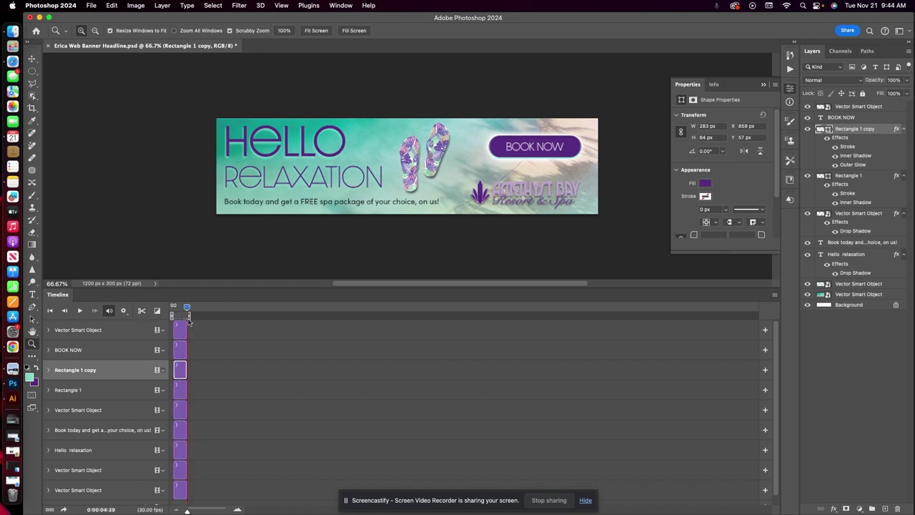
pyautogui.moveTo(188, 320)
pyautogui.mouseDown()
pyautogui.moveTo(168, 323)
pyautogui.moveTo(208, 326)
pyautogui.moveTo(158, 325)
pyautogui.moveTo(191, 326)
pyautogui.mouseUp()
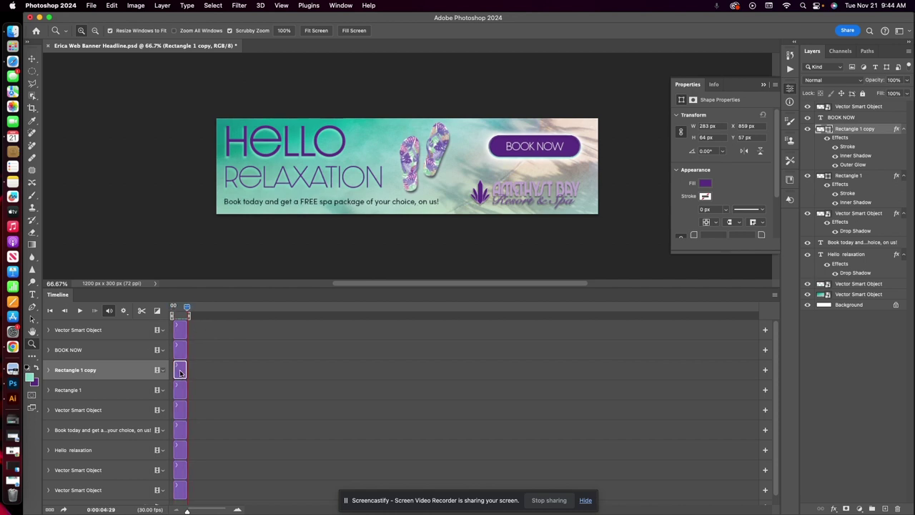
# Start the Rectangle 1 copy clip later and extend the Vector Smart Object and Book today clips
pyautogui.moveTo(180, 373); pyautogui.dragTo(191, 371)
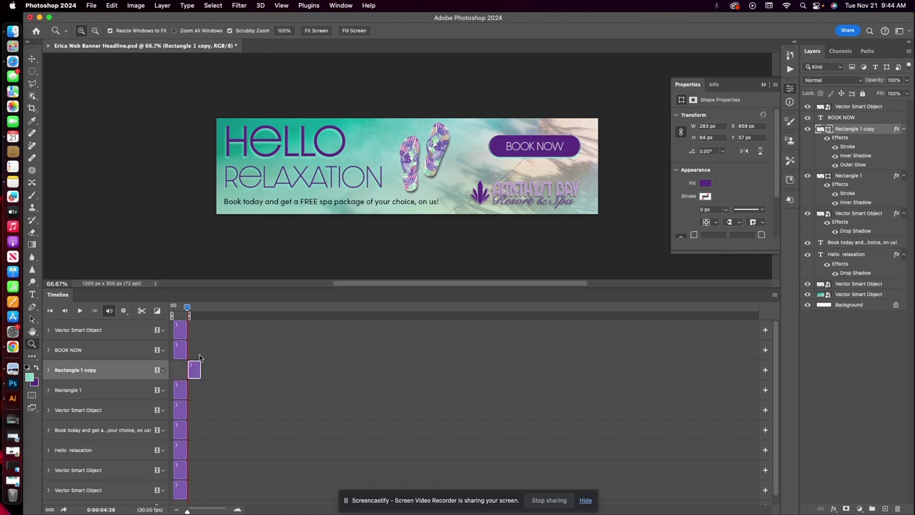
pyautogui.moveTo(185, 327); pyautogui.dragTo(200, 348)
pyautogui.click(187, 413)
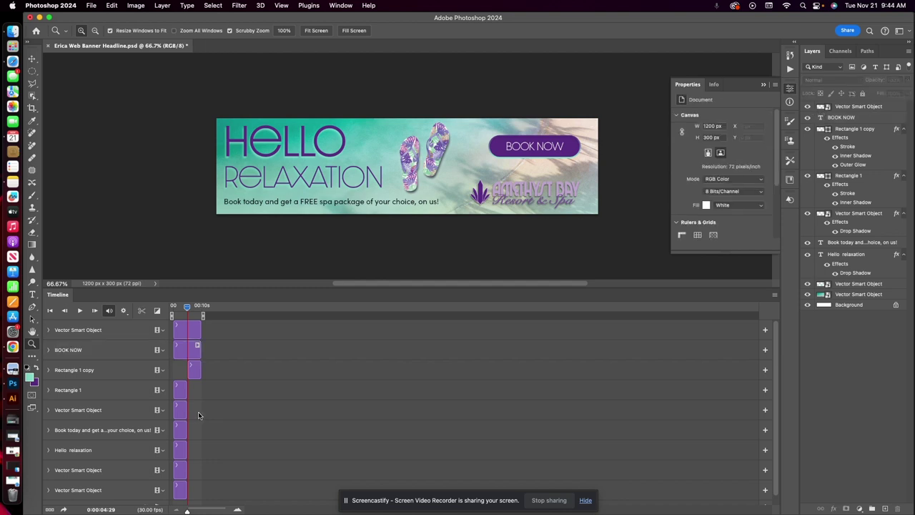
pyautogui.moveTo(185, 406); pyautogui.dragTo(188, 468)
pyautogui.click(190, 470)
pyautogui.click(184, 469)
pyautogui.scroll(-1, 216, 434)
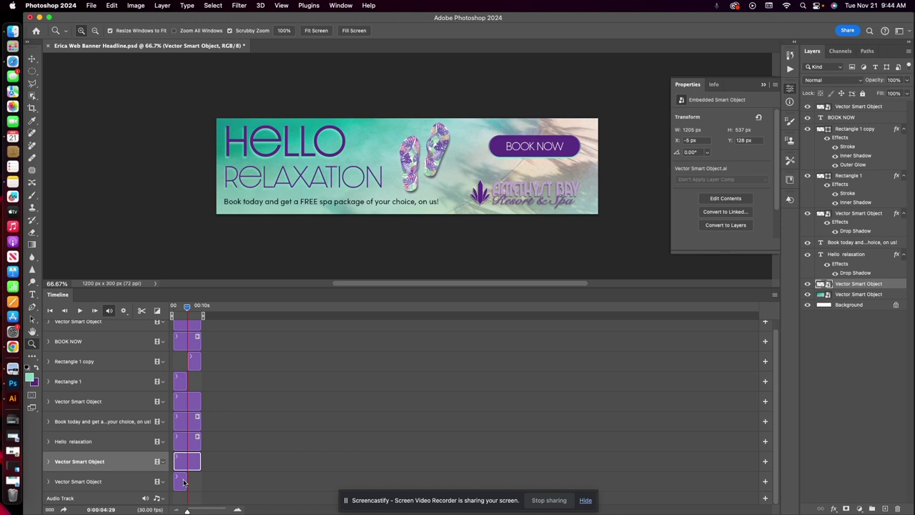
pyautogui.click(185, 479)
pyautogui.moveTo(187, 479); pyautogui.dragTo(195, 475)
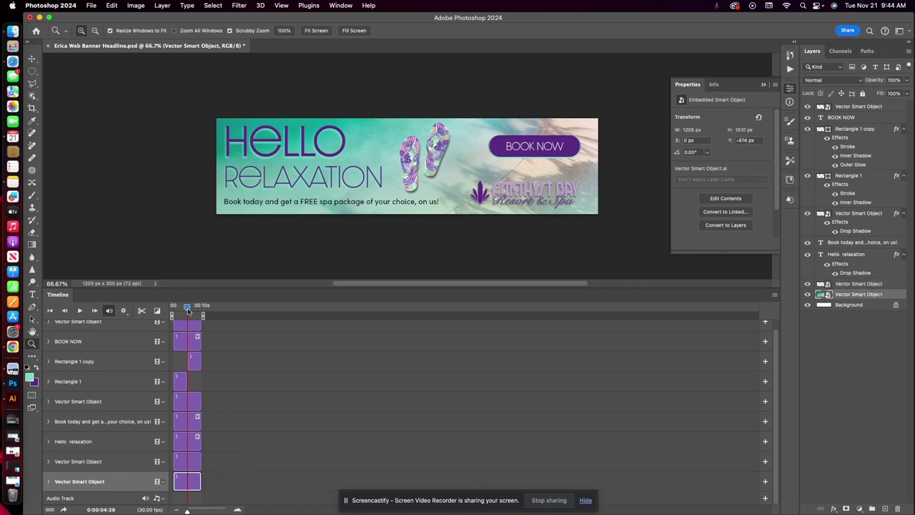
# Rewind and play the video timeline, then park the playhead near two seconds
pyautogui.moveTo(187, 308); pyautogui.dragTo(172, 308)
pyautogui.click(80, 310)
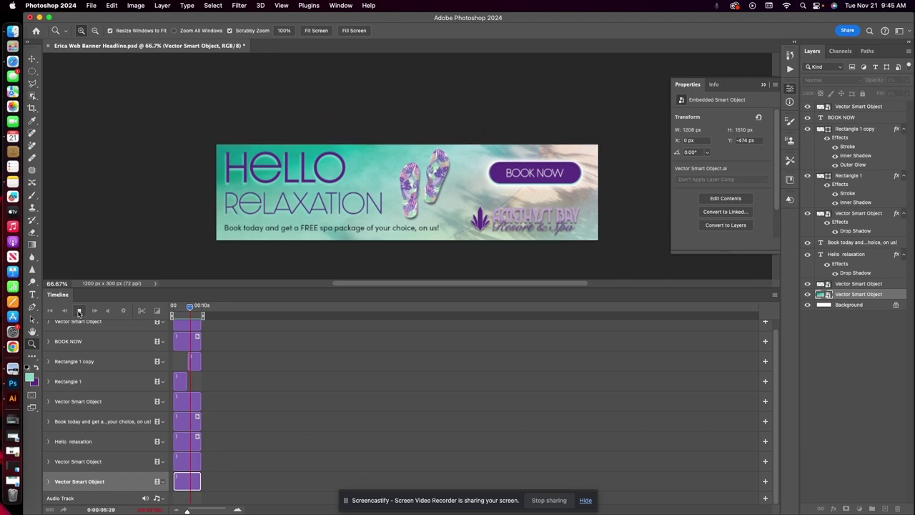
pyautogui.click(193, 308)
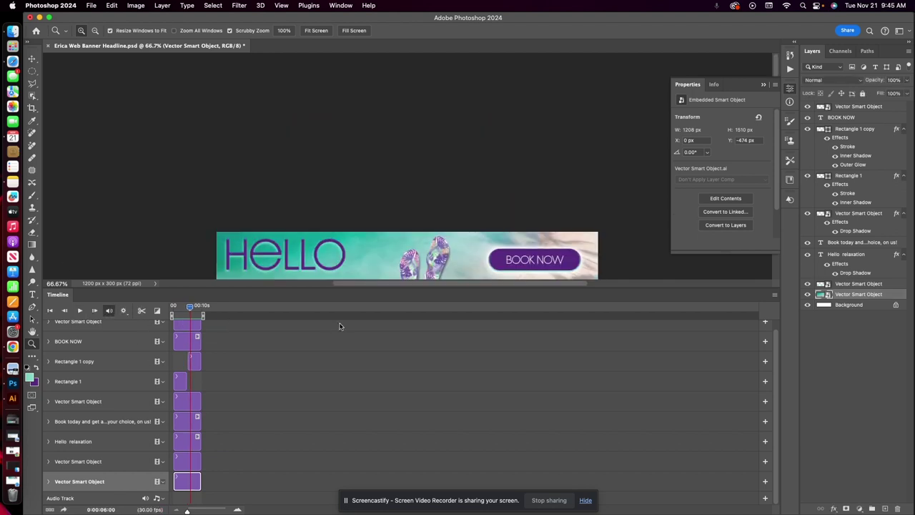
pyautogui.scroll(-3, 484, 158)
pyautogui.click(192, 308)
pyautogui.moveTo(192, 307); pyautogui.dragTo(178, 307)
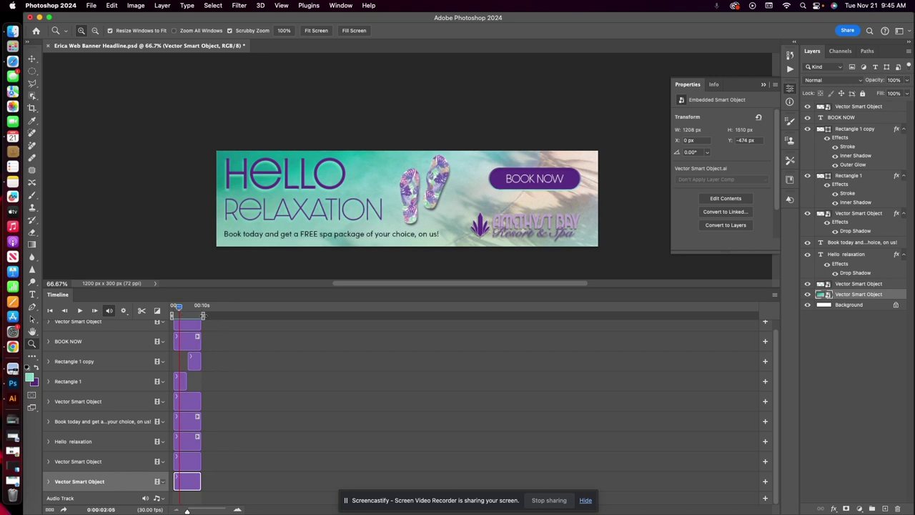
# Trim the work area and all layer clips to end at 05:00, keeping Rectangle 1 copy starting late
pyautogui.moveTo(261, 317); pyautogui.dragTo(189, 315)
pyautogui.moveTo(200, 325); pyautogui.dragTo(187, 340)
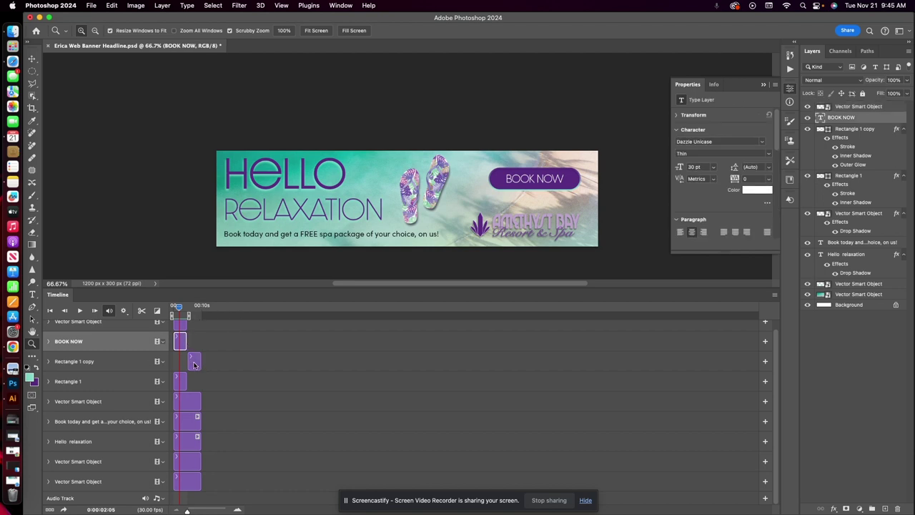
pyautogui.click(193, 365)
pyautogui.moveTo(194, 363); pyautogui.dragTo(183, 361)
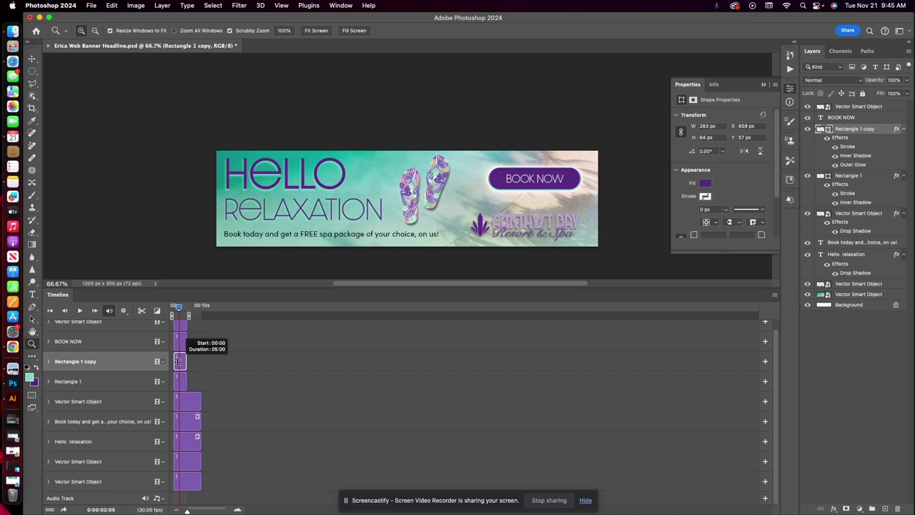
pyautogui.moveTo(174, 360); pyautogui.dragTo(180, 361)
pyautogui.click(185, 381)
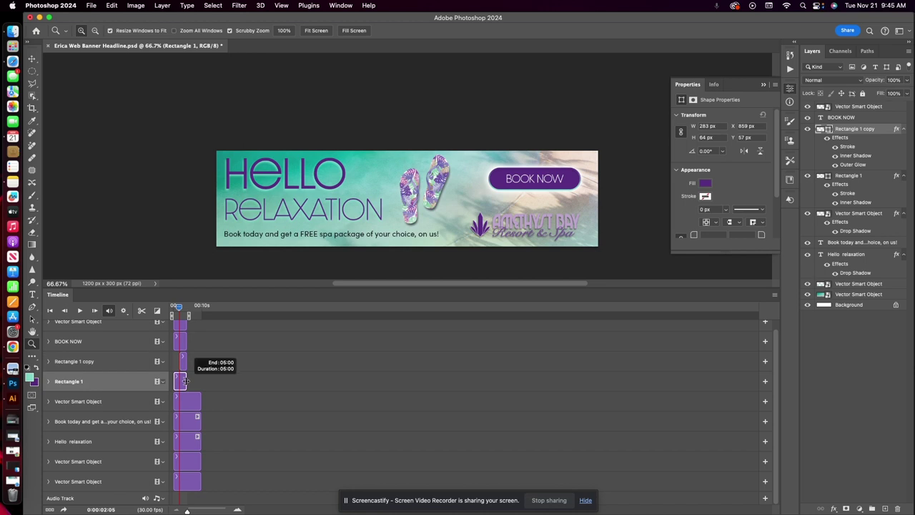
pyautogui.moveTo(200, 401); pyautogui.dragTo(186, 480)
pyautogui.click(191, 426)
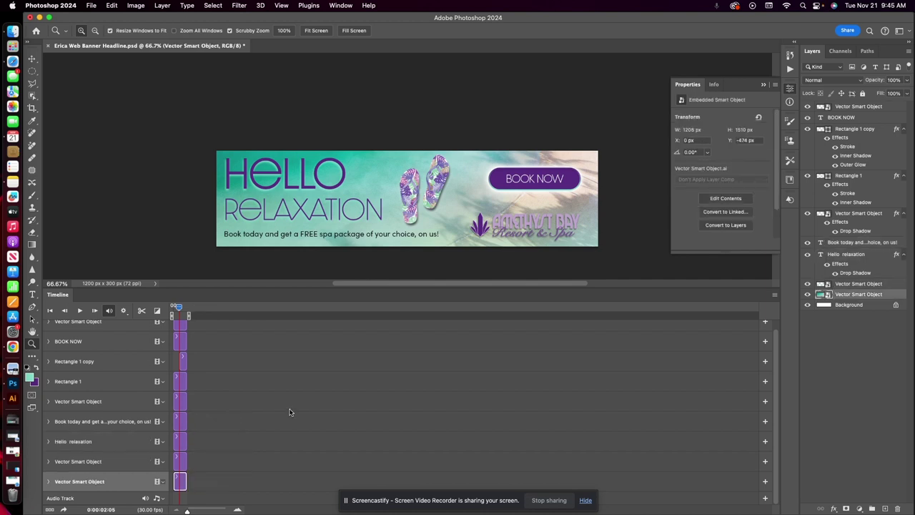
pyautogui.scroll(2, 289, 412)
pyautogui.moveTo(178, 306); pyautogui.dragTo(172, 307)
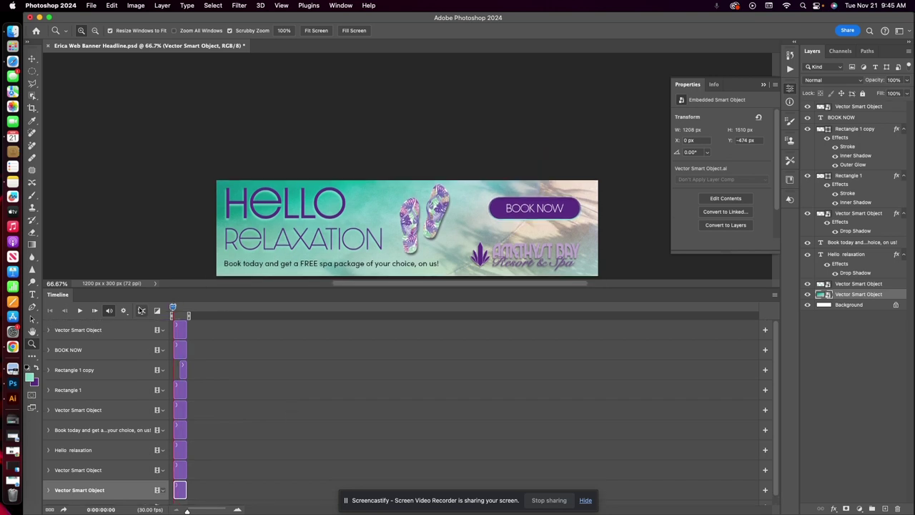
pyautogui.click(80, 311)
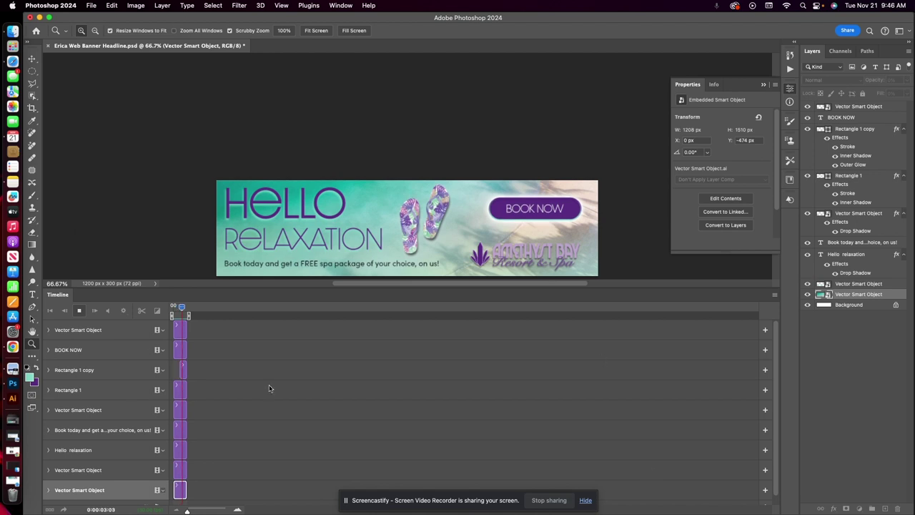
pyautogui.click(79, 311)
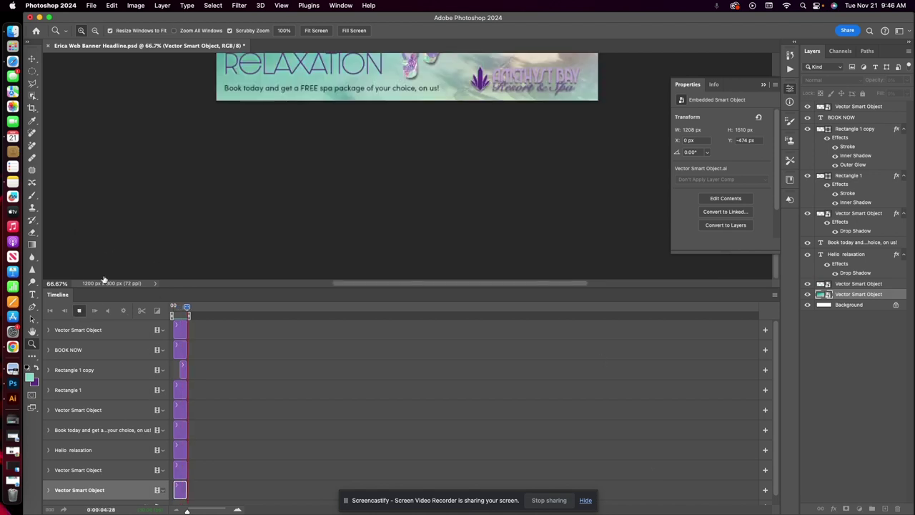
# Open Save for Web (Legacy) and preview the banner GIF animation
pyautogui.scroll(5, 182, 179)
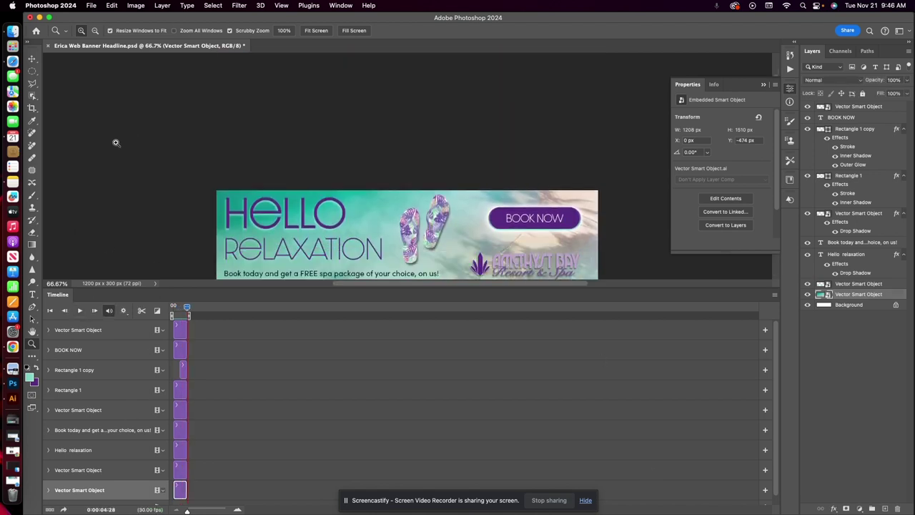
pyautogui.click(92, 5)
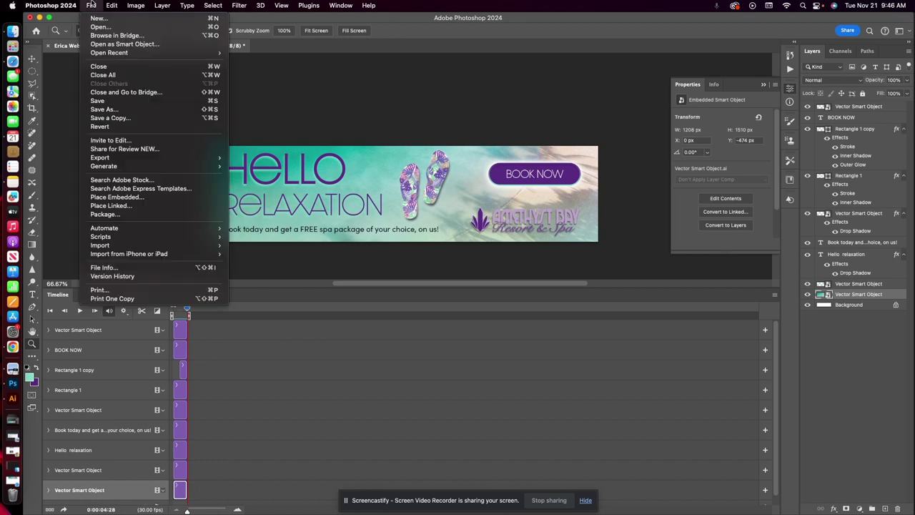
pyautogui.moveTo(150, 157)
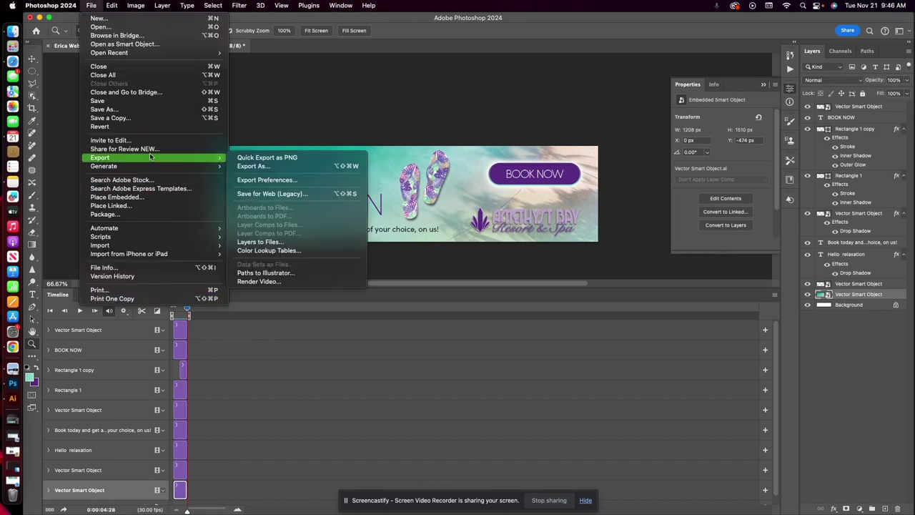
pyautogui.click(266, 195)
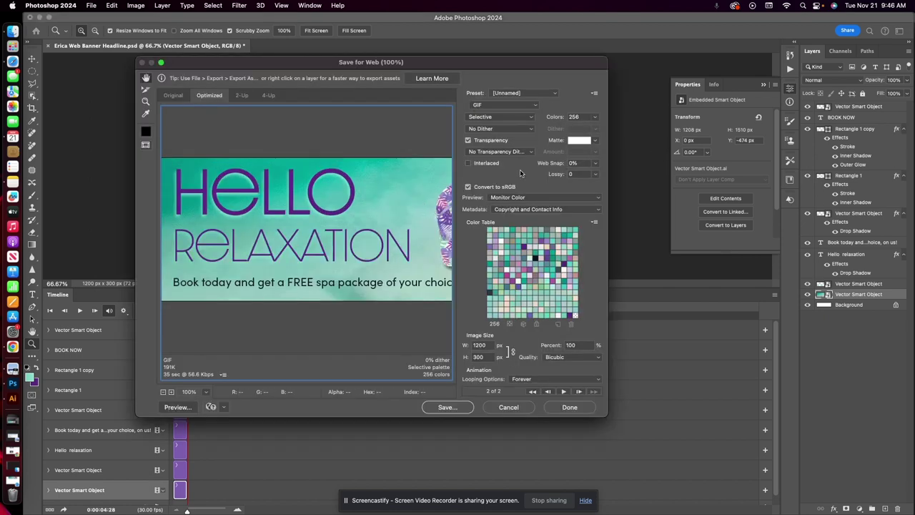
pyautogui.moveTo(414, 232); pyautogui.dragTo(295, 241)
pyautogui.moveTo(412, 212); pyautogui.dragTo(264, 233)
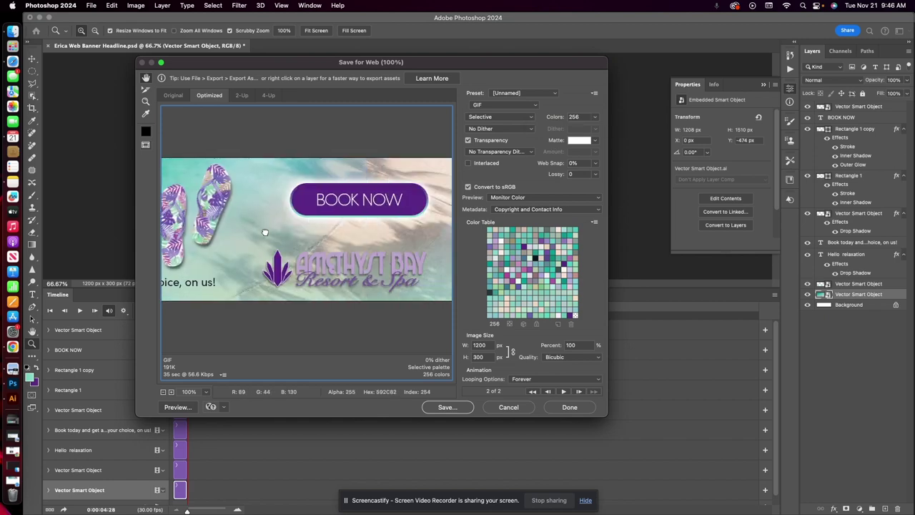
pyautogui.click(564, 391)
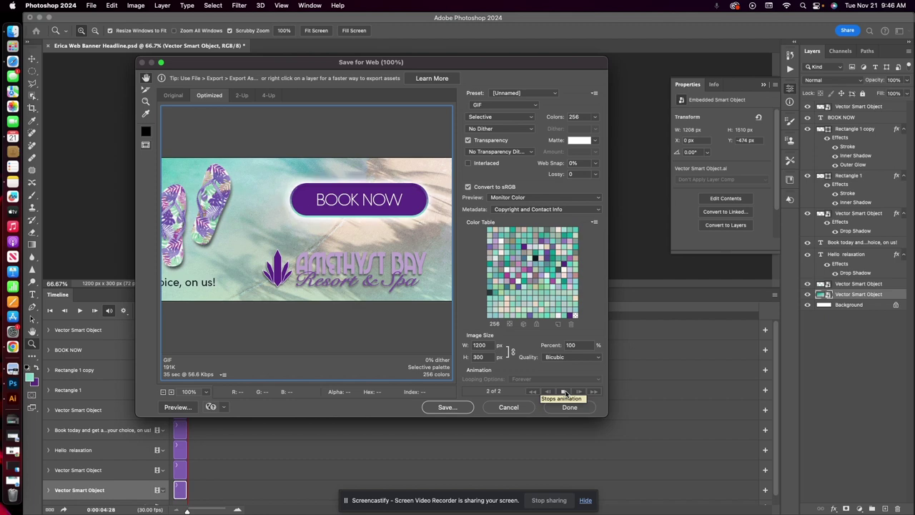
pyautogui.click(564, 393)
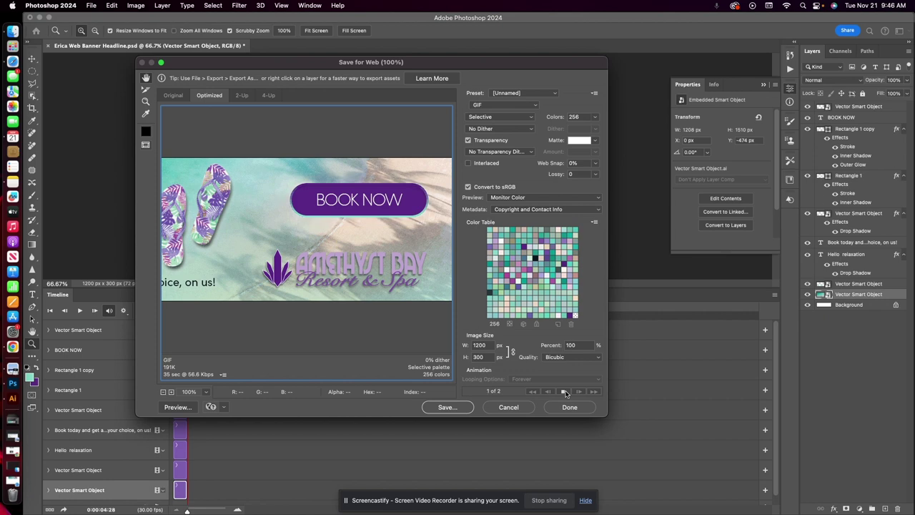
# Save the GIF as Erica-Web-Banner-Headlinev2.gif alongside the first version
pyautogui.click(447, 407)
pyautogui.click(421, 110)
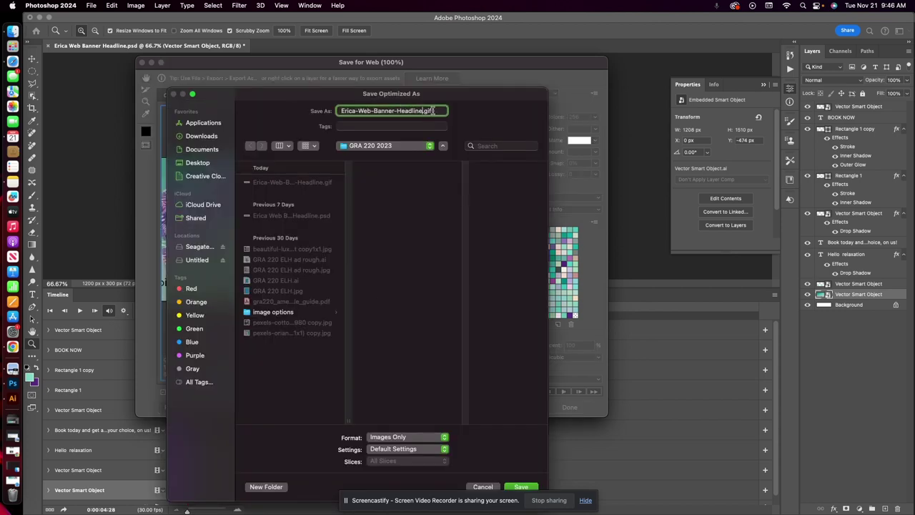
pyautogui.write('v2')
pyautogui.click(521, 487)
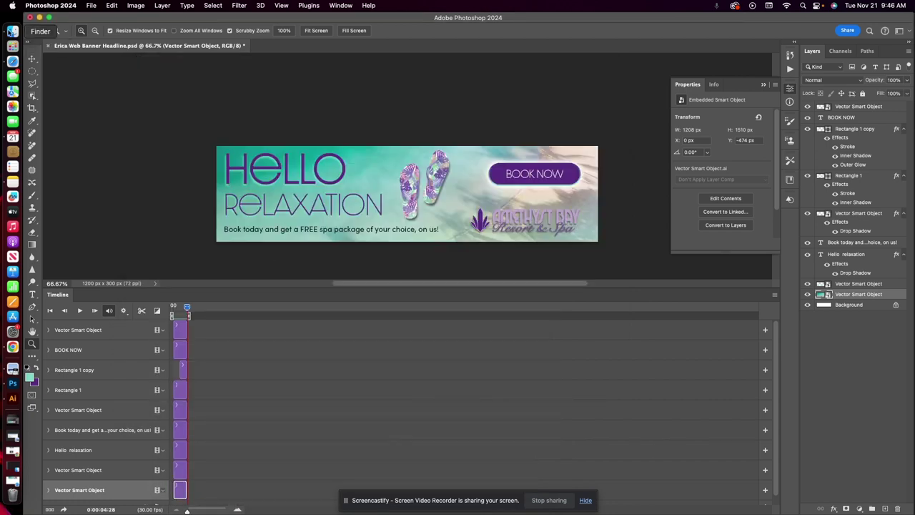
pyautogui.rightClick(13, 32)
pyautogui.click(69, 46)
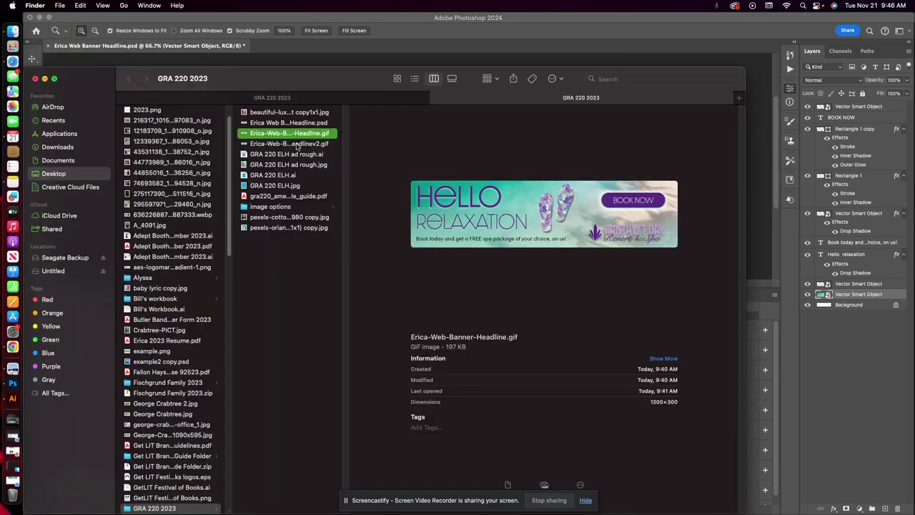
pyautogui.click(322, 144)
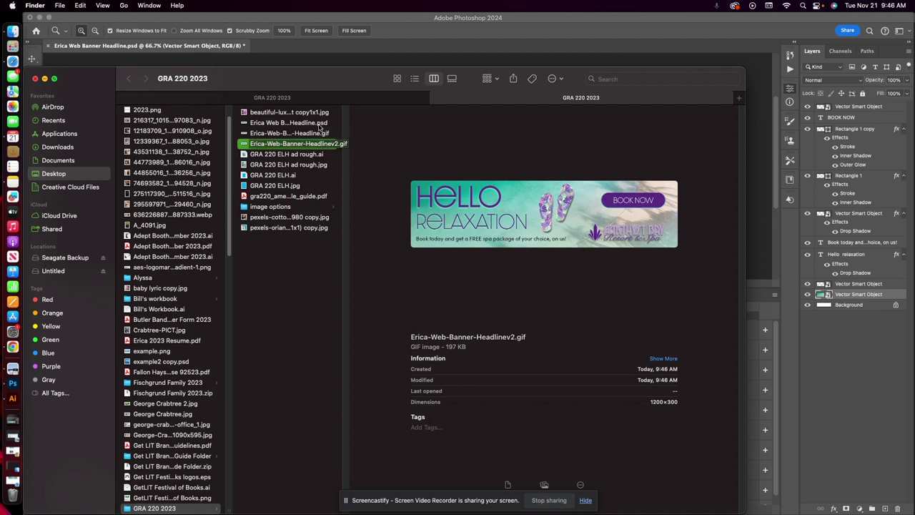
pyautogui.press('Up')
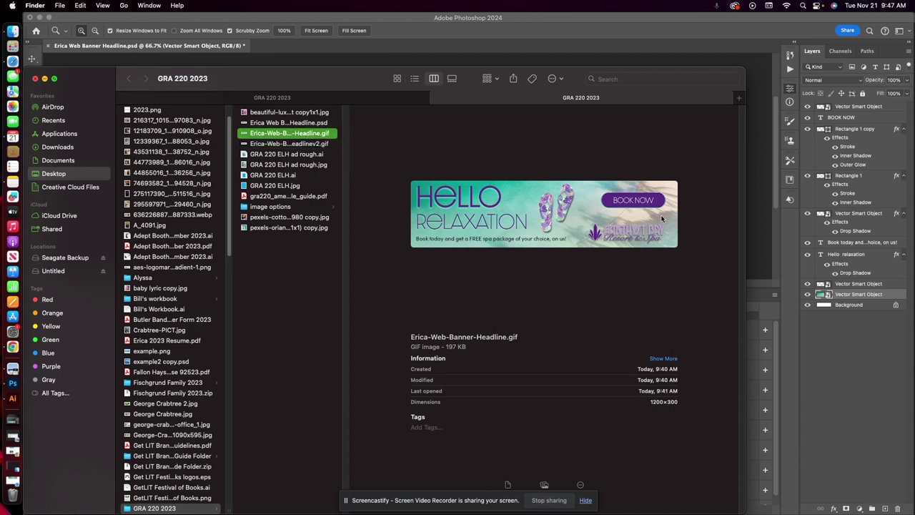
pyautogui.click(757, 215)
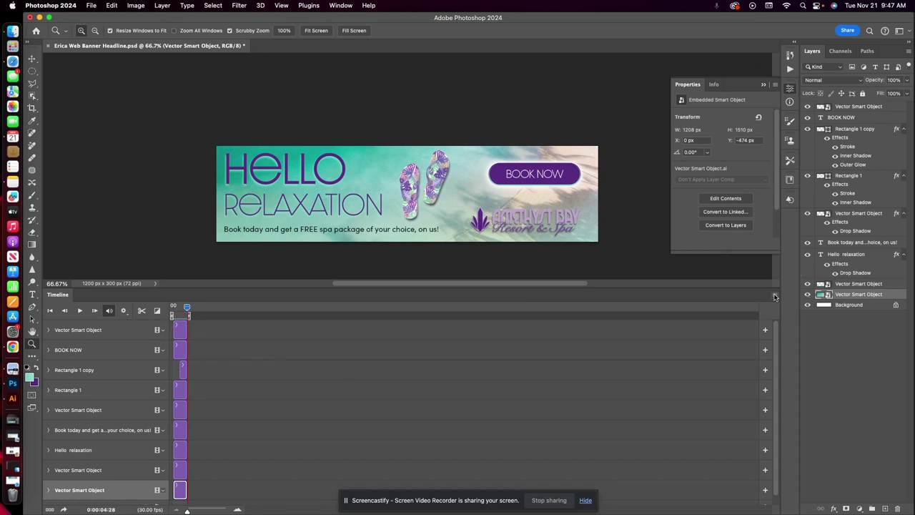
# Rewind, convert to a frame animation with both frames at 0.5 seconds, and test playback
pyautogui.moveTo(188, 307)
pyautogui.mouseDown()
pyautogui.moveTo(173, 308)
pyautogui.moveTo(209, 309)
pyautogui.moveTo(178, 309)
pyautogui.mouseUp()
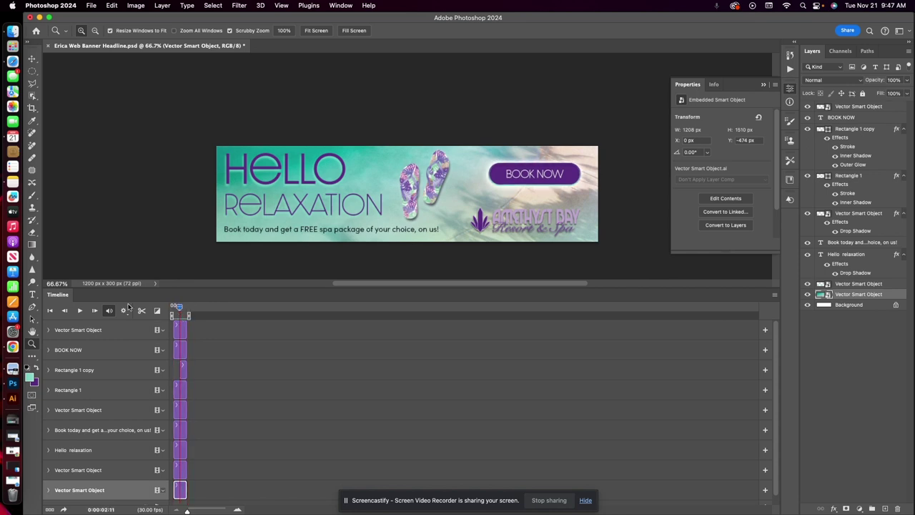
pyautogui.click(49, 506)
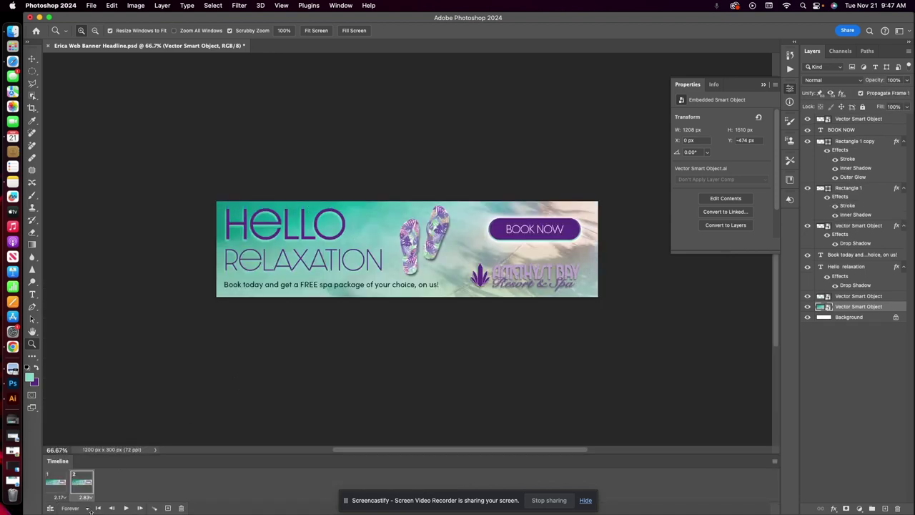
pyautogui.click(63, 498)
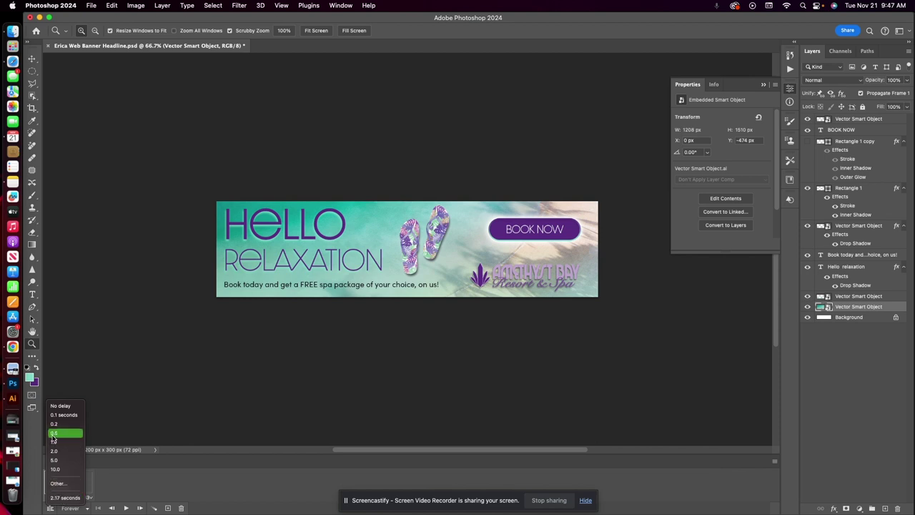
pyautogui.click(53, 434)
pyautogui.click(89, 501)
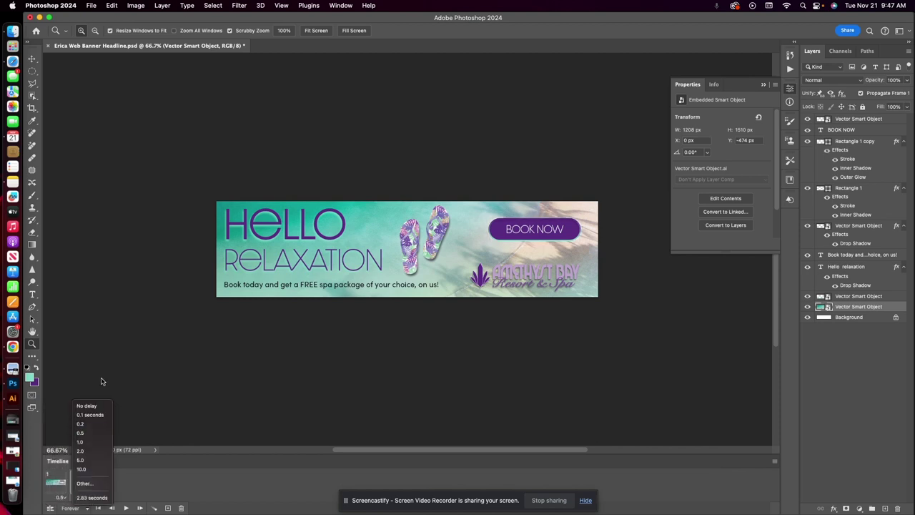
pyautogui.click(85, 435)
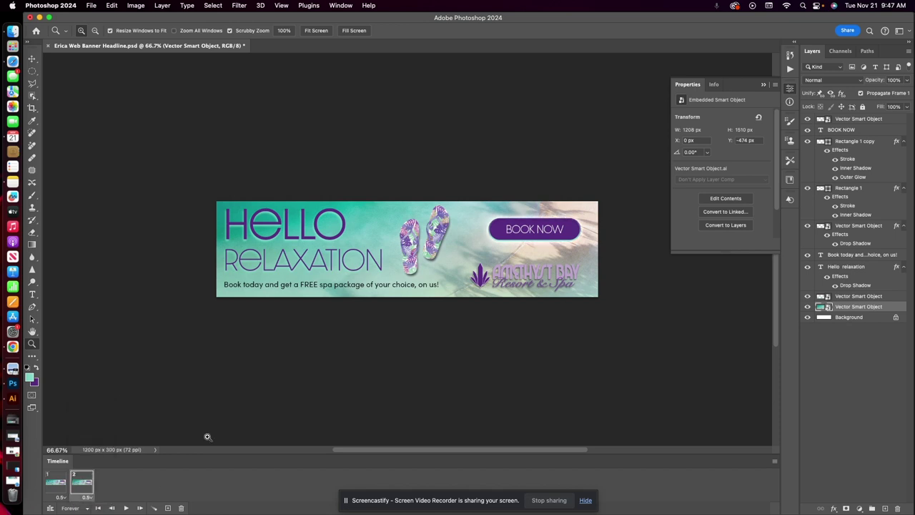
pyautogui.click(128, 508)
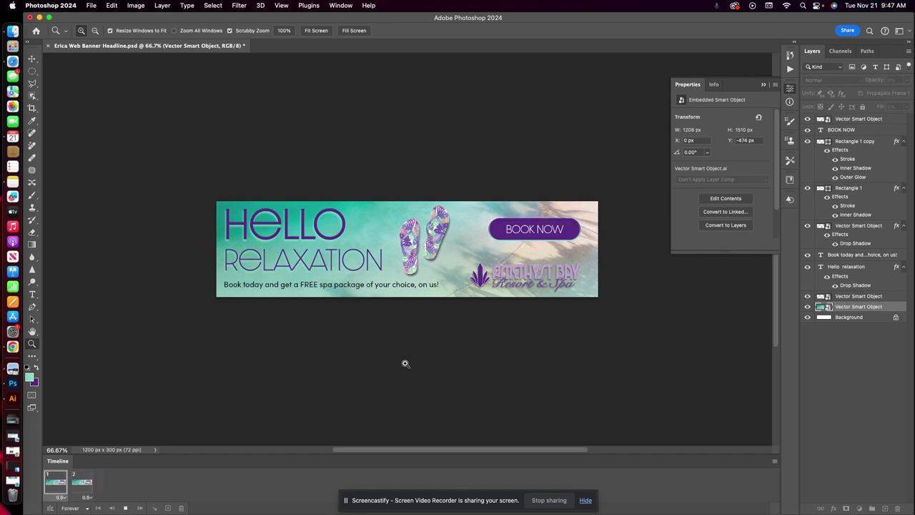
pyautogui.click(124, 508)
# Change both frame delays to 1 second and play the animation
pyautogui.click(62, 497)
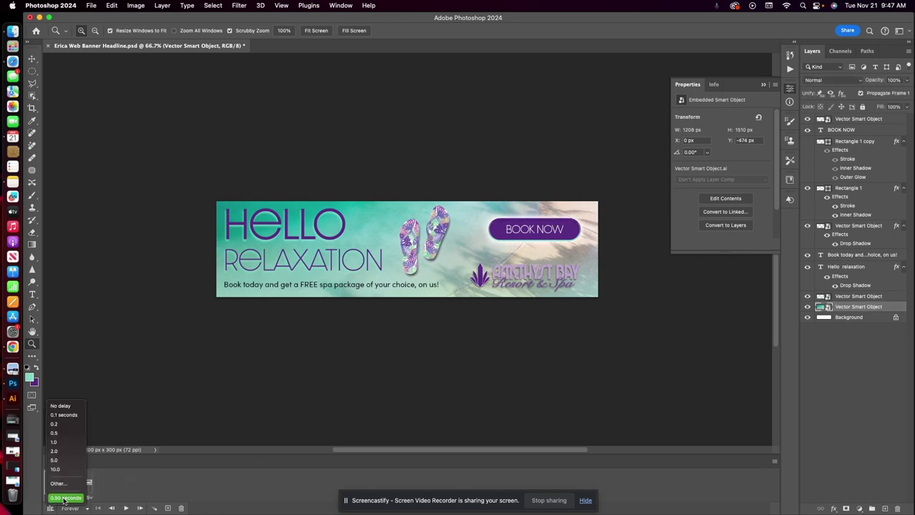
pyautogui.click(68, 441)
pyautogui.click(88, 498)
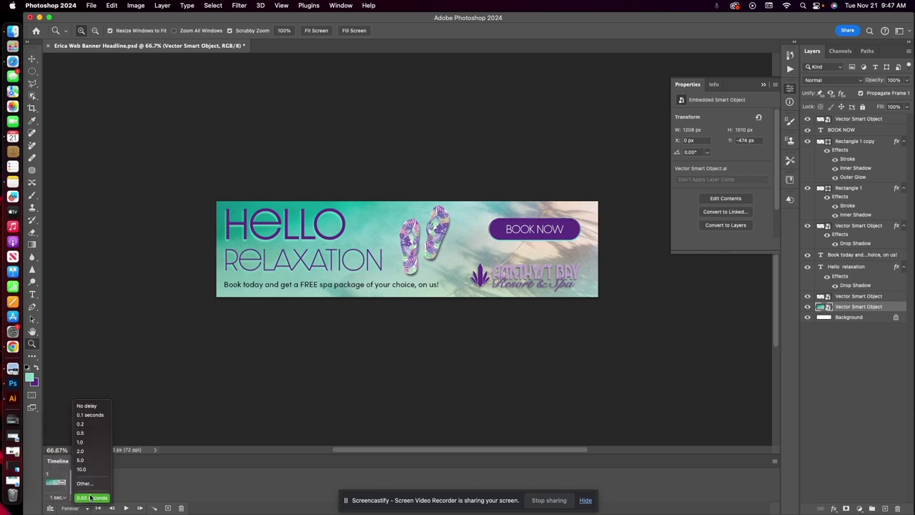
pyautogui.click(80, 442)
pyautogui.click(125, 508)
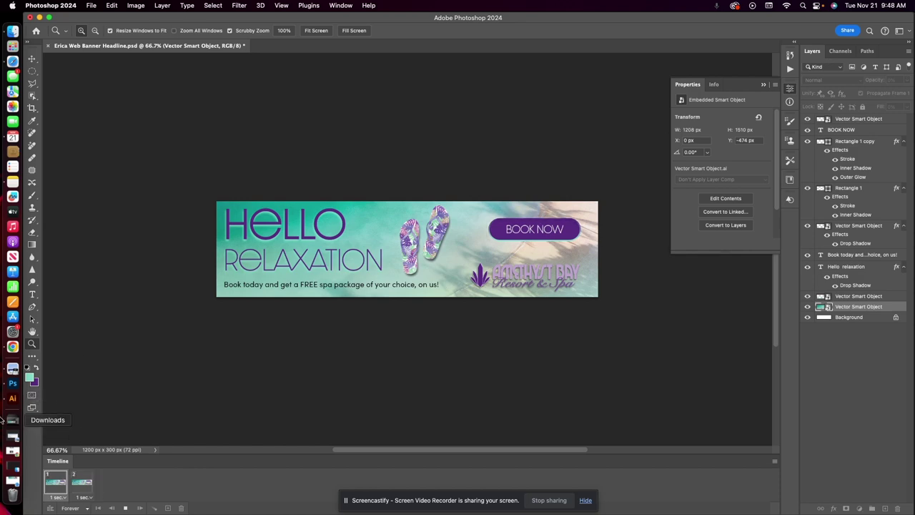
# Switch to Chrome's Part I Milestone Two Guidelines tab and scroll to What to Submit and the rubric
pyautogui.click(12, 346)
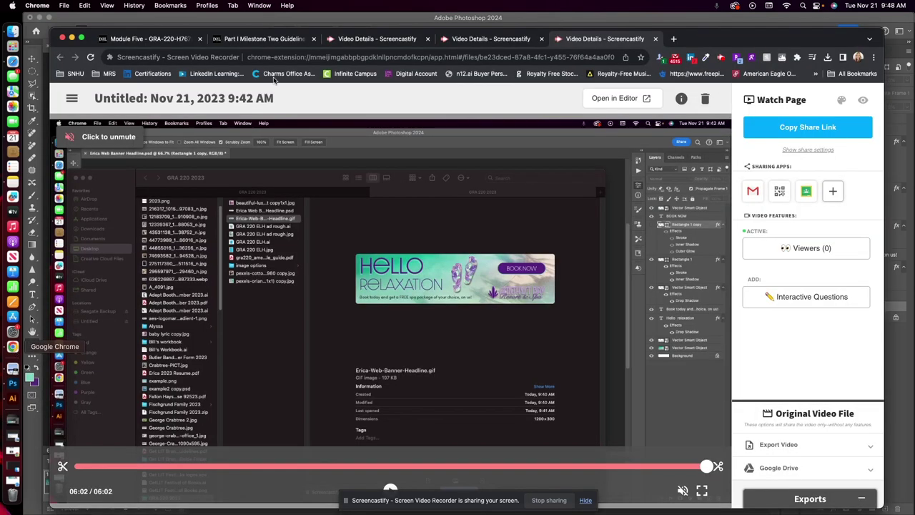
pyautogui.click(258, 38)
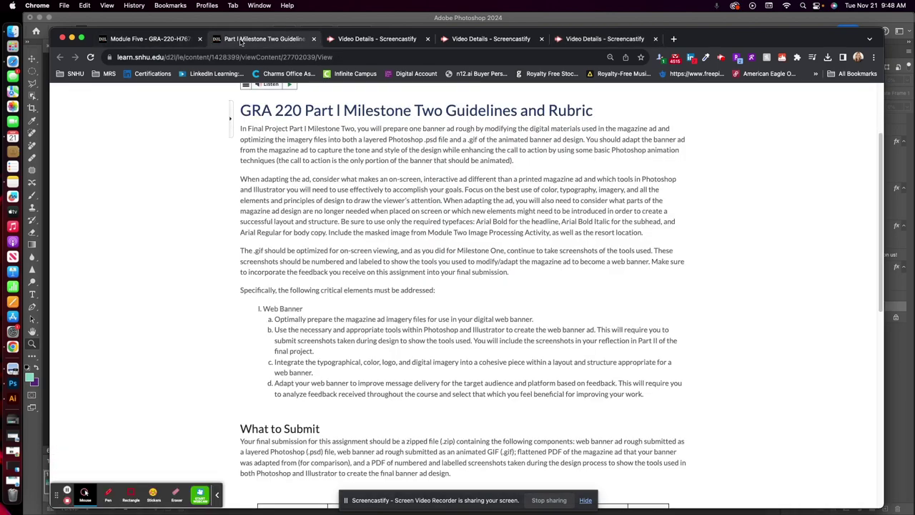
pyautogui.scroll(-5, 519, 202)
pyautogui.scroll(-2, 520, 201)
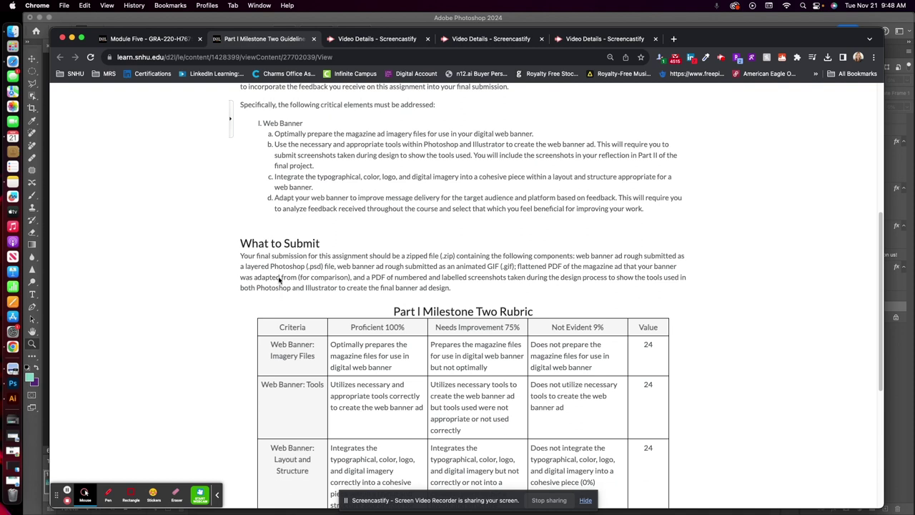
pyautogui.scroll(1, 278, 280)
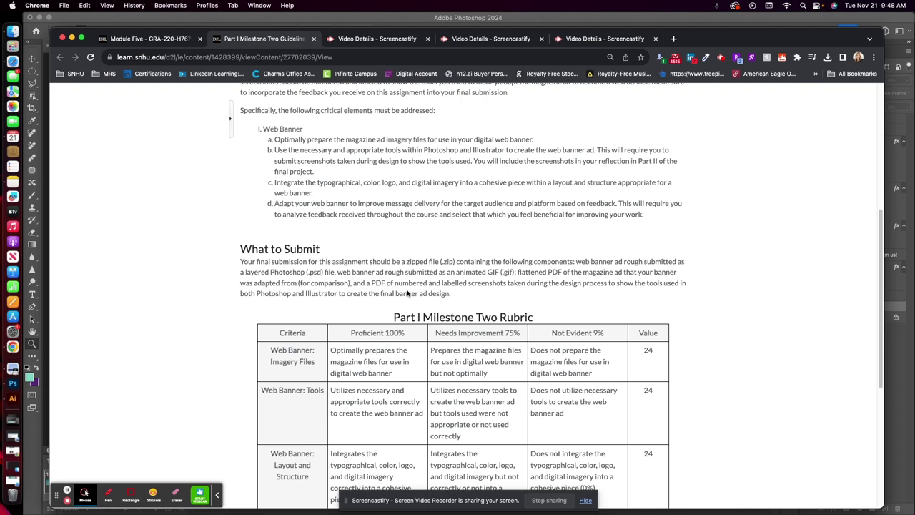